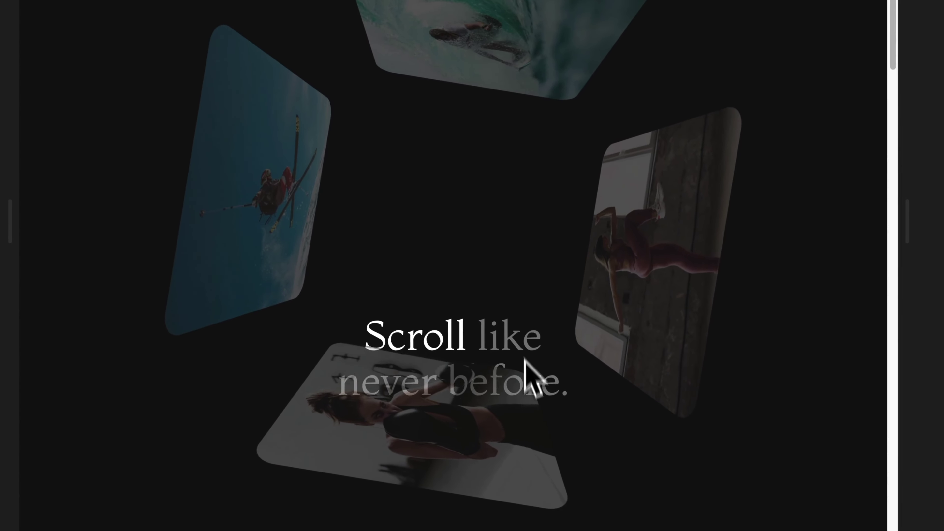
Scroll through the preview of the finished page to examine the rotating image scroll effect
scroll(527, 389, down, 5)
scroll(514, 372, down, 5)
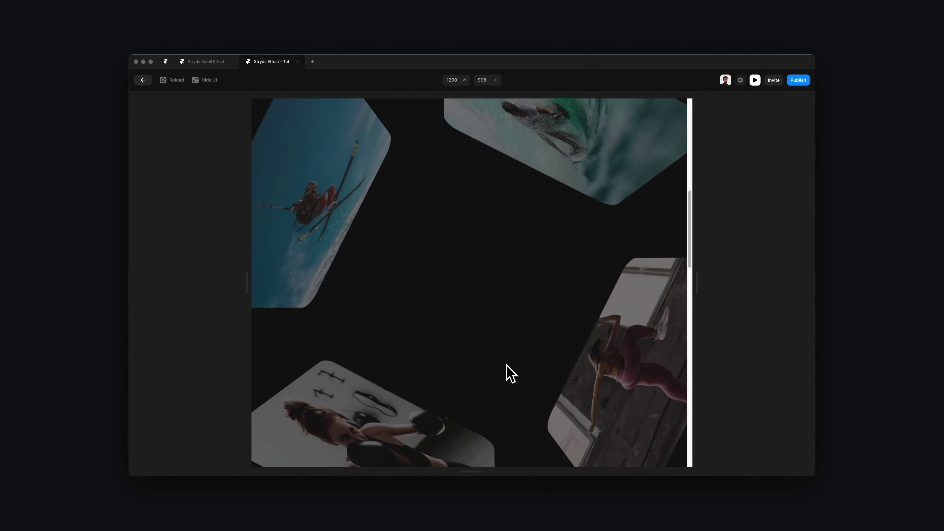
scroll(512, 374, down, 5)
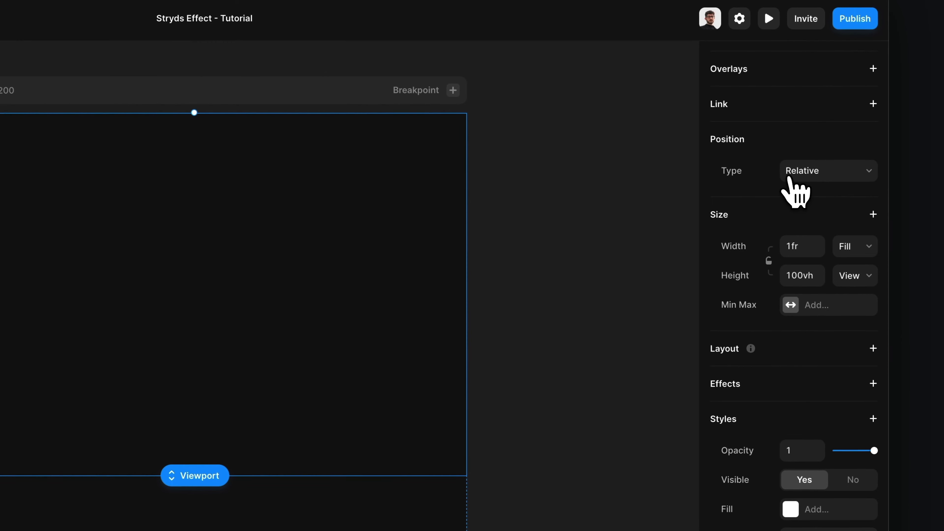
Set the position type of the 100vh frame to Sticky
click(789, 174)
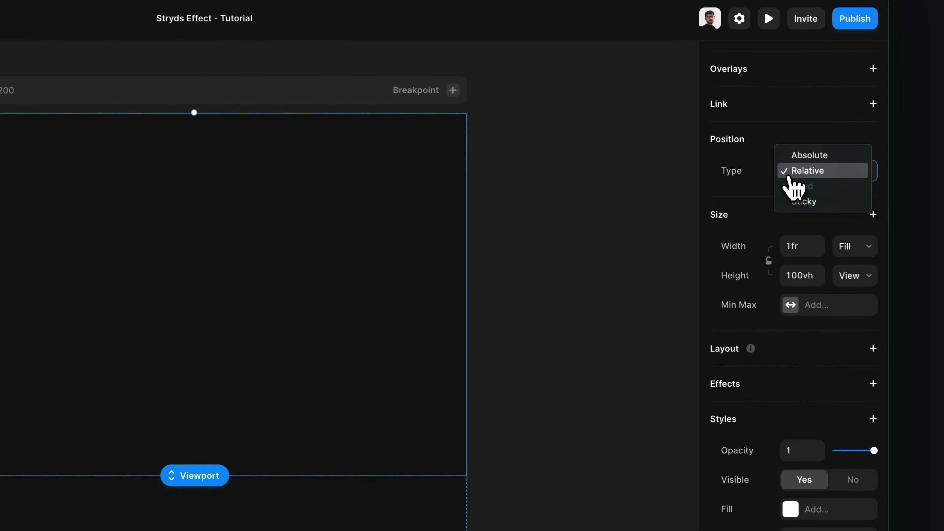
click(828, 201)
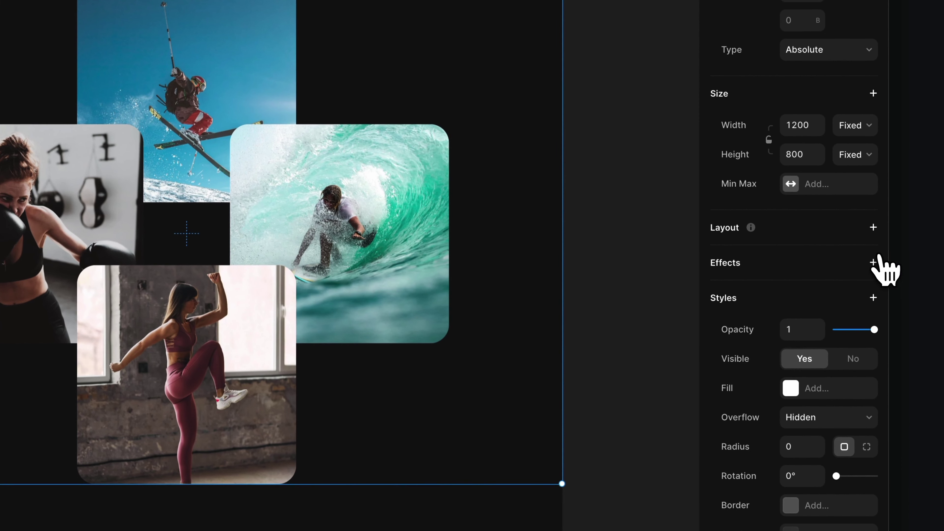
Add a scroll effect to the 1200 by 800 frame that holds the four images
click(879, 266)
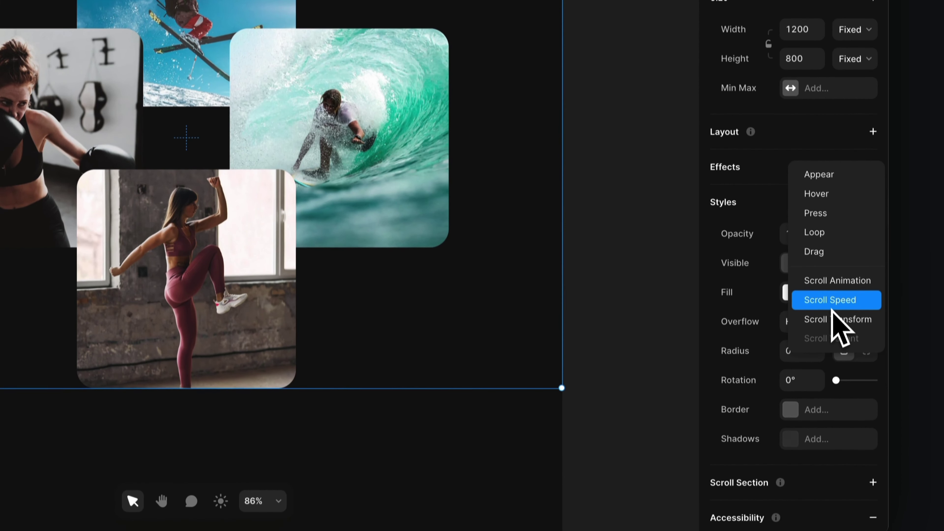
click(838, 308)
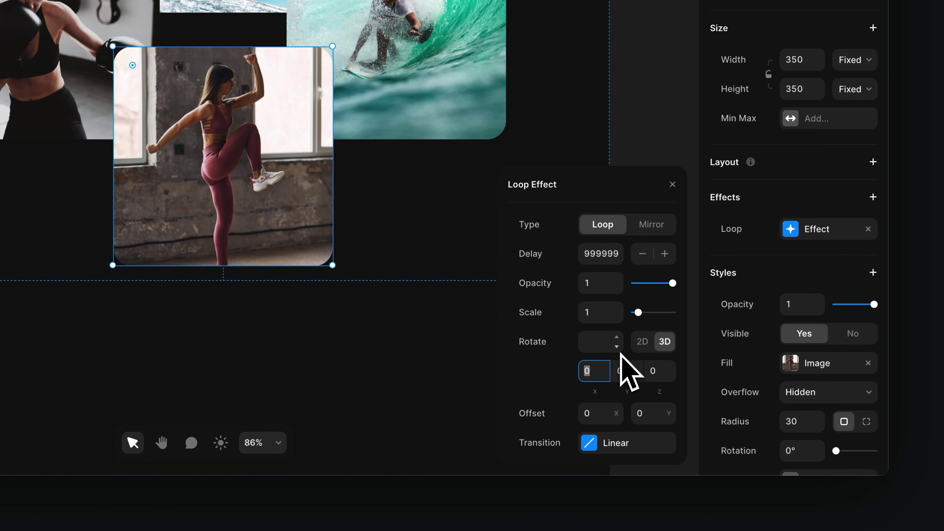
Set the X rotation of the workout image's 3D loop effect to 60 and open the effect's transition settings
text(60)
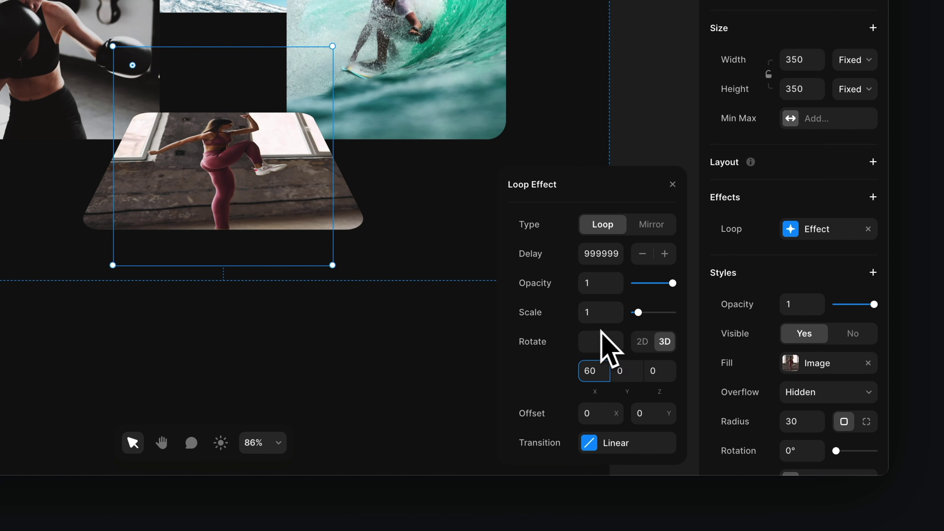
click(611, 443)
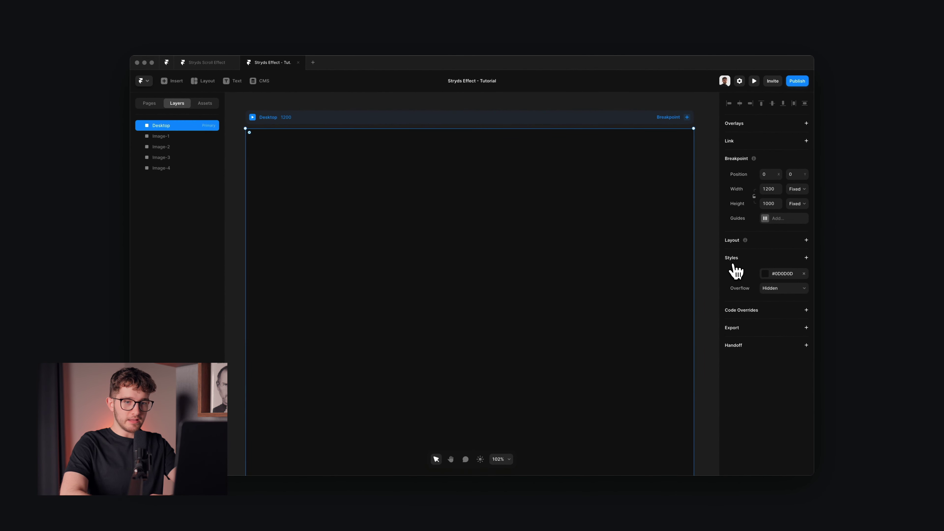
Add a vertical stack layout to the Desktop breakpoint and extend its bottom edge far down to make the page much taller
click(806, 240)
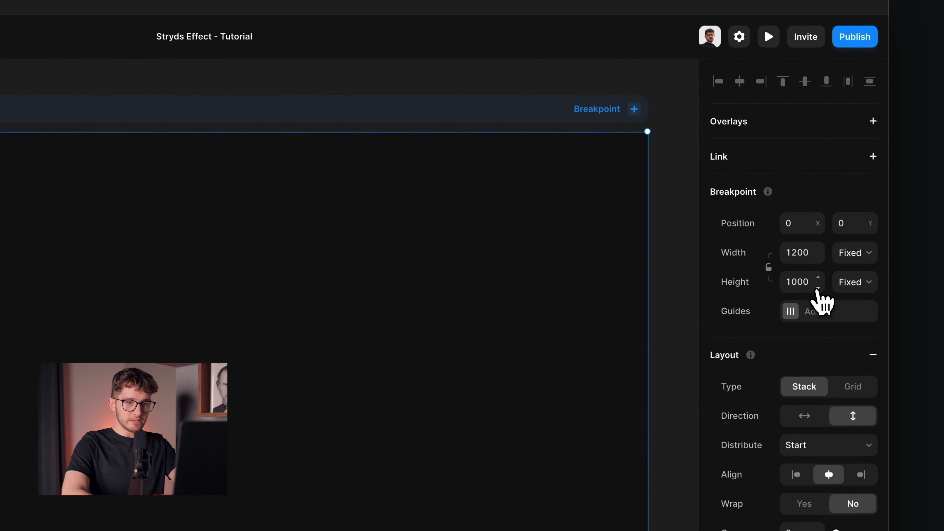
scroll(510, 292, down, 10)
scroll(507, 293, right, 2)
scroll(504, 293, up, 5)
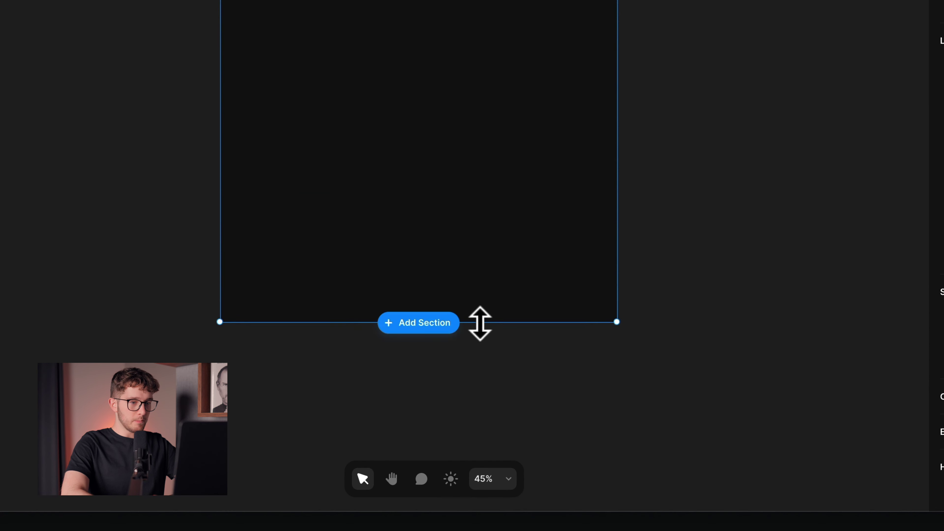
scroll(480, 324, down, 4)
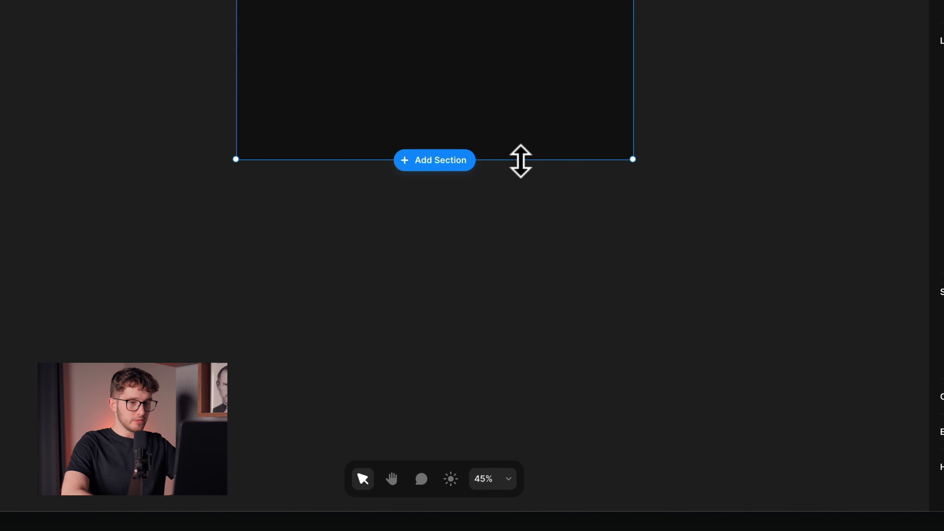
drag(521, 161, 480, 467)
drag(474, 519, 493, 363)
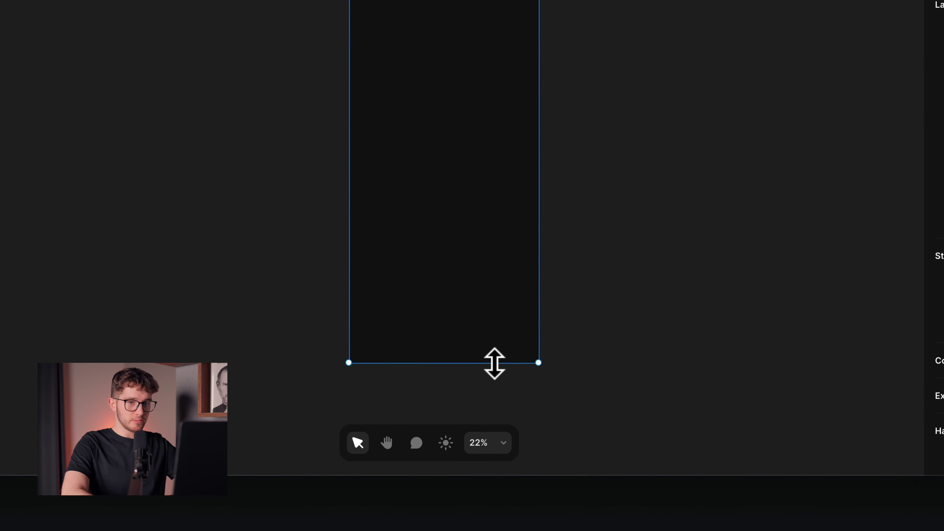
Draw a frame about 747 by 548 in the Desktop breakpoint and remove its white fill
scroll(506, 148, up, 8)
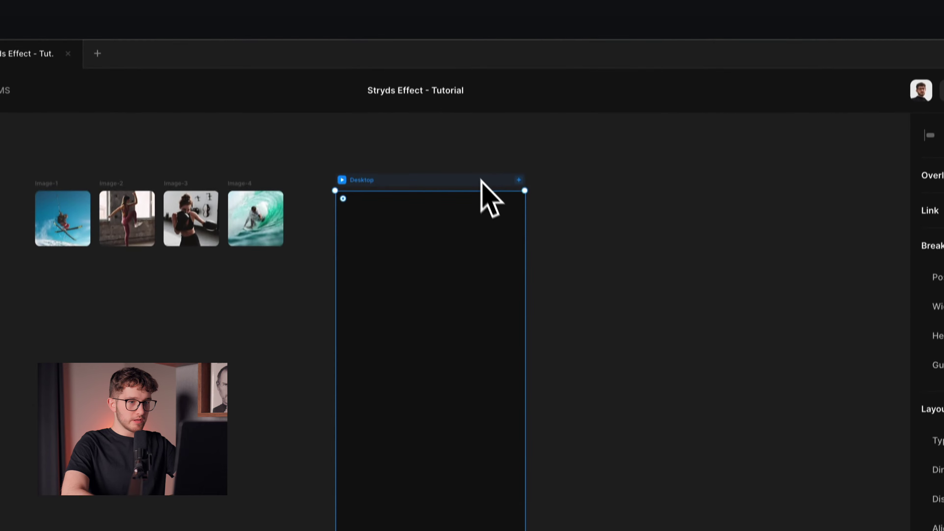
scroll(451, 187, up, 5)
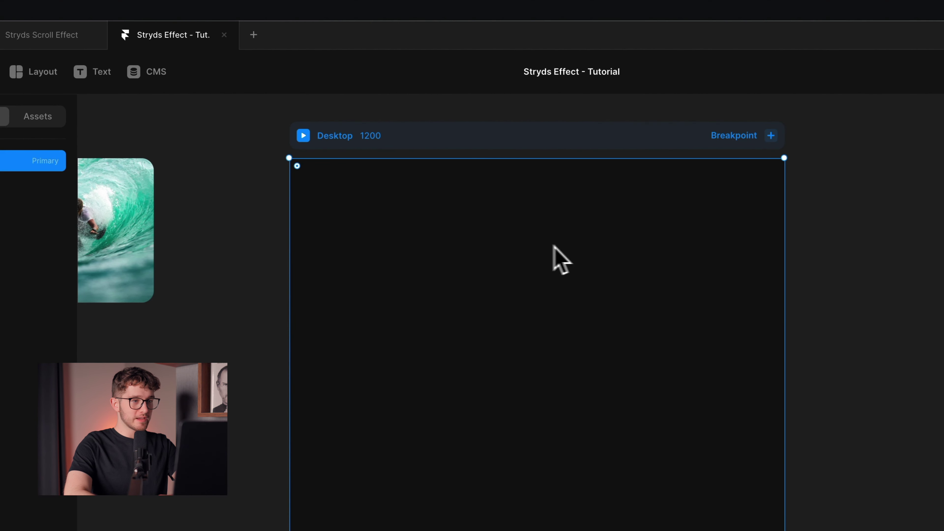
key(f)
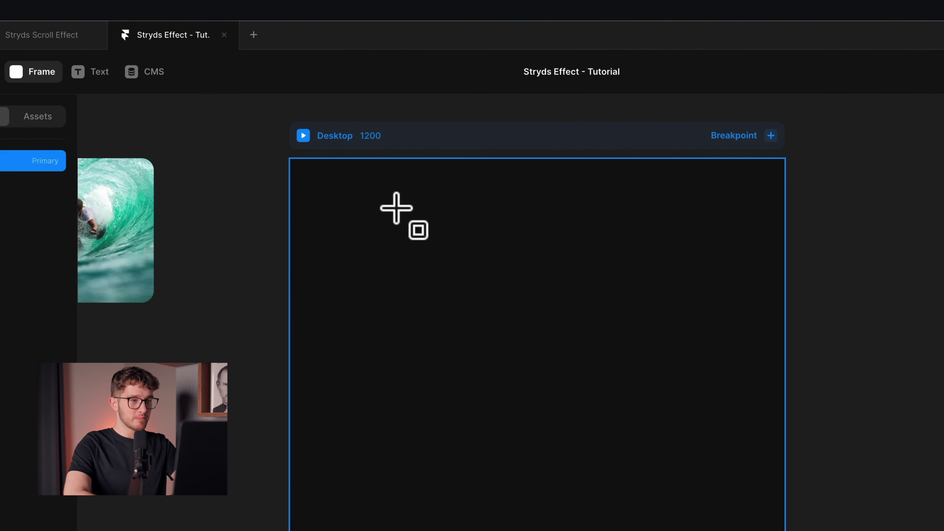
drag(417, 214, 695, 426)
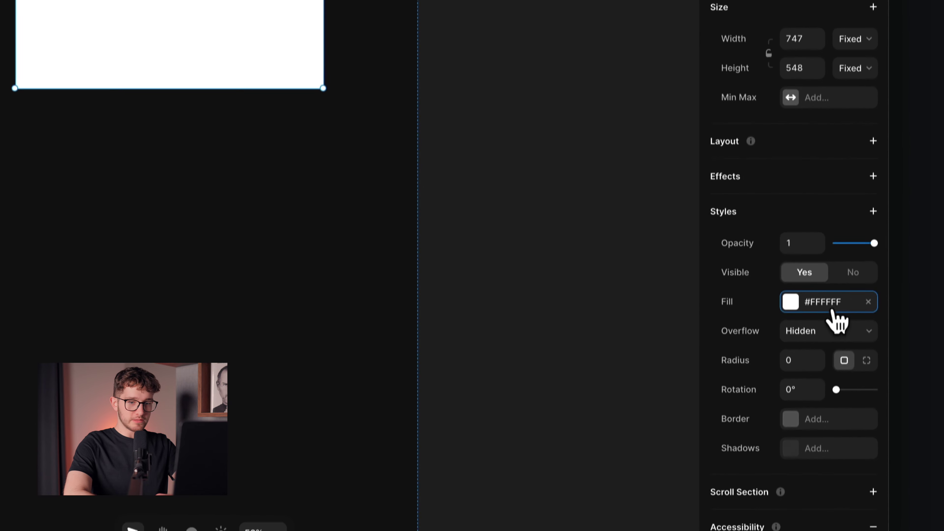
click(932, 487)
click(866, 291)
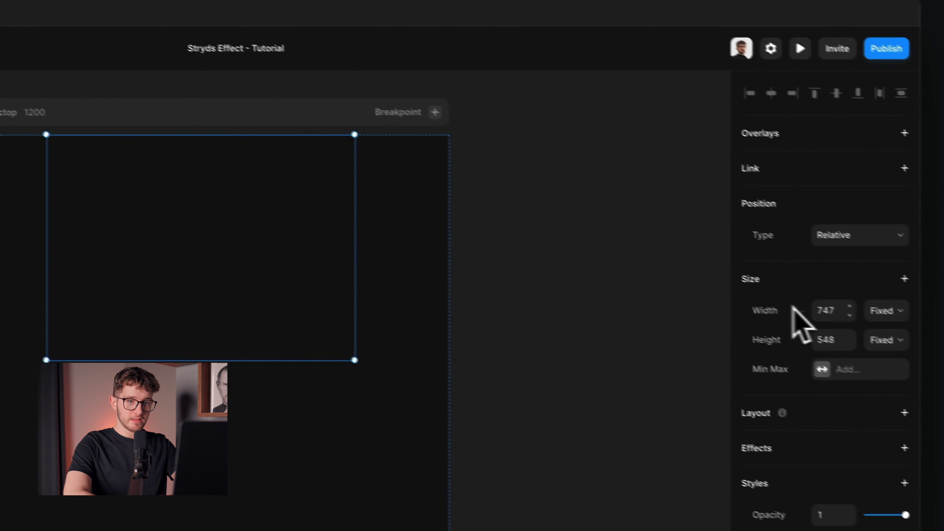
Set the new frame's width to Fill and stretch its height to about 2141
click(881, 312)
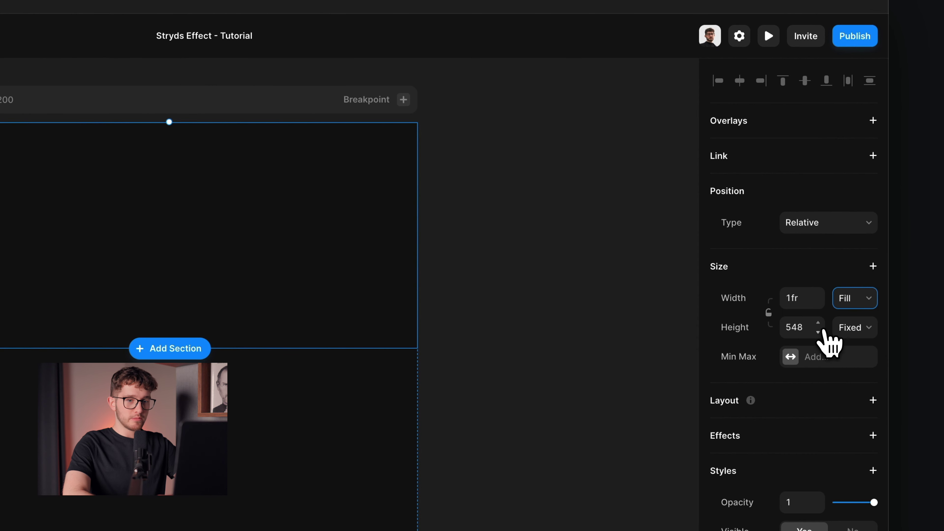
drag(824, 331, 828, 270)
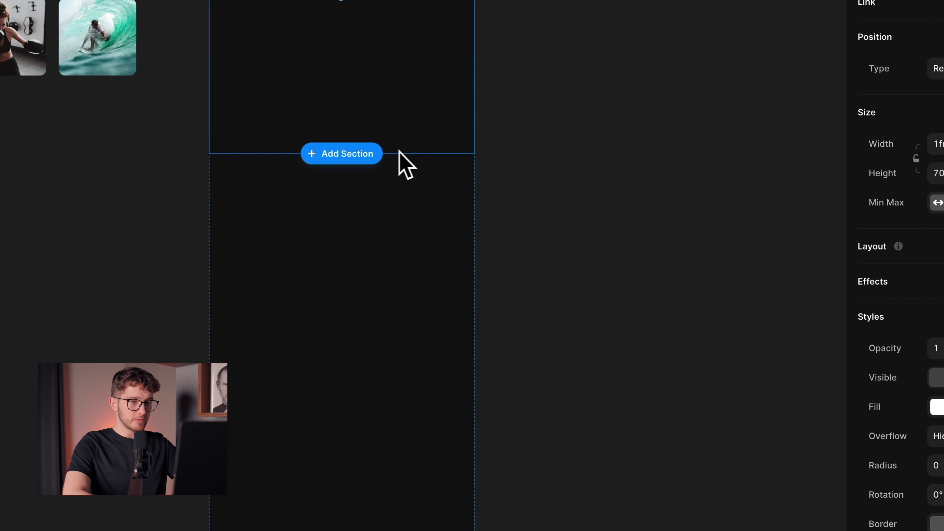
drag(404, 151, 387, 279)
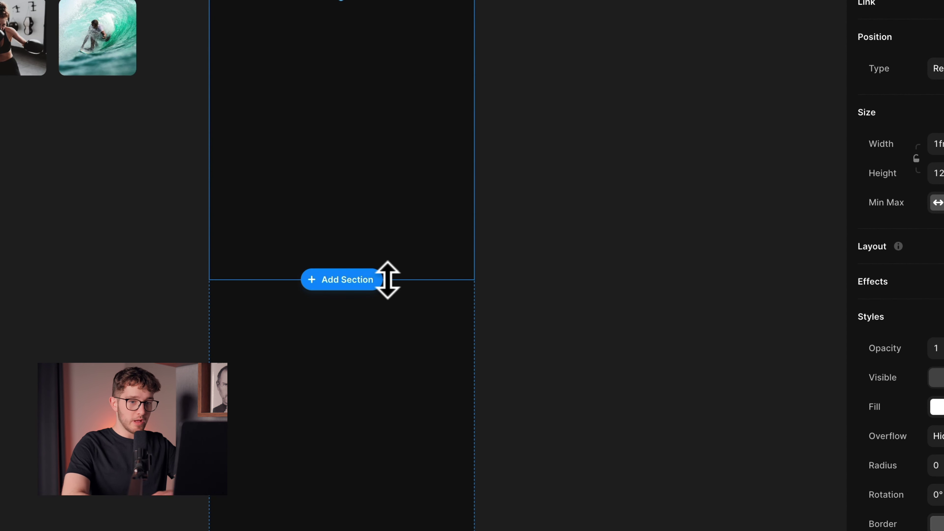
drag(394, 326, 406, 347)
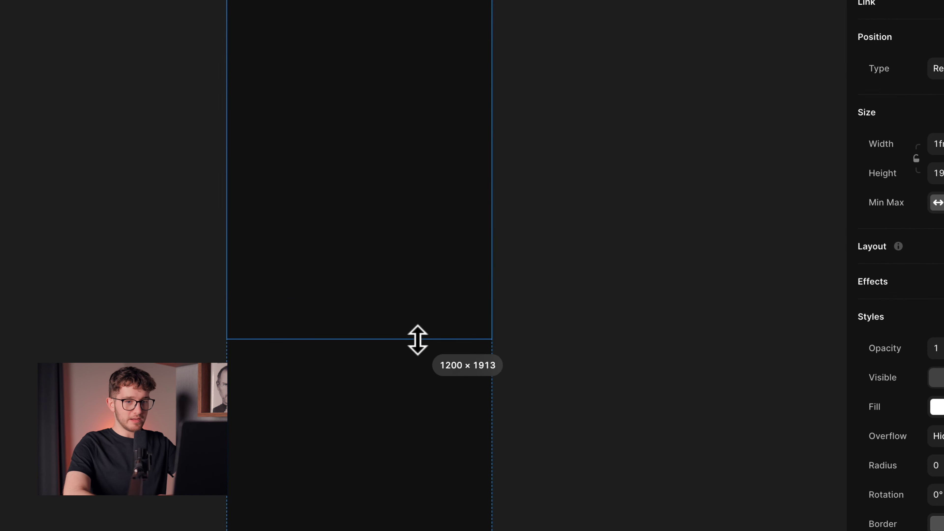
drag(426, 340, 426, 347)
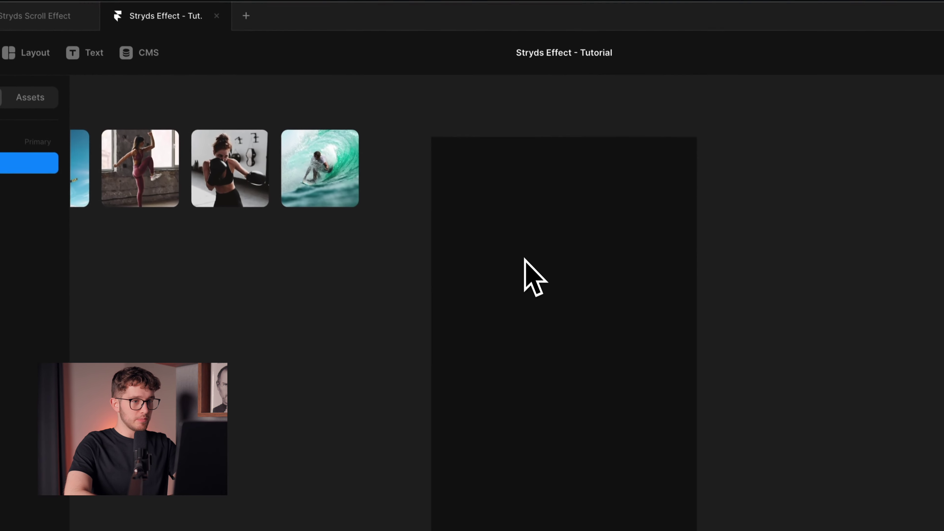
Rename the tall frame inside the Desktop breakpoint as Section
scroll(557, 187, up, 3)
double_click(23, 168)
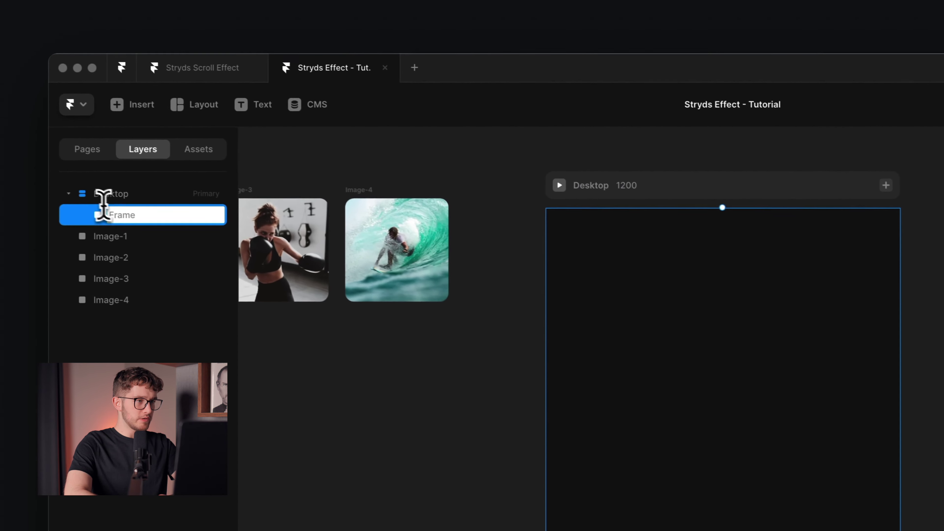
text(Section)
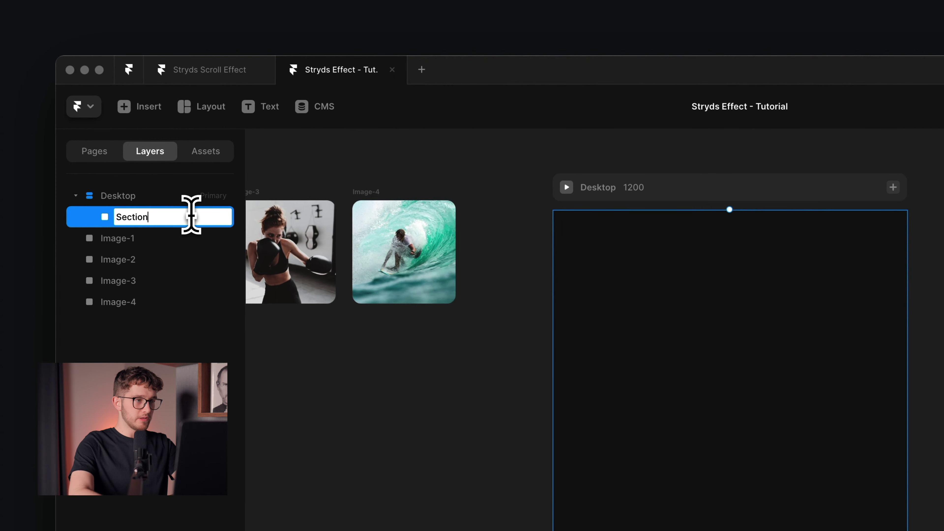
key(Return)
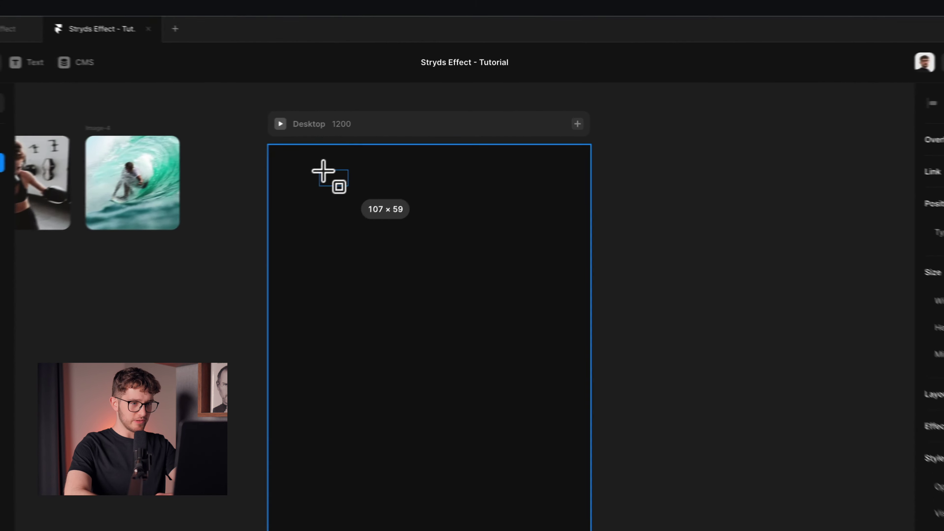
Draw a frame about 597 by 602 inside the upper part of the Section and check its position type
drag(393, 139, 479, 229)
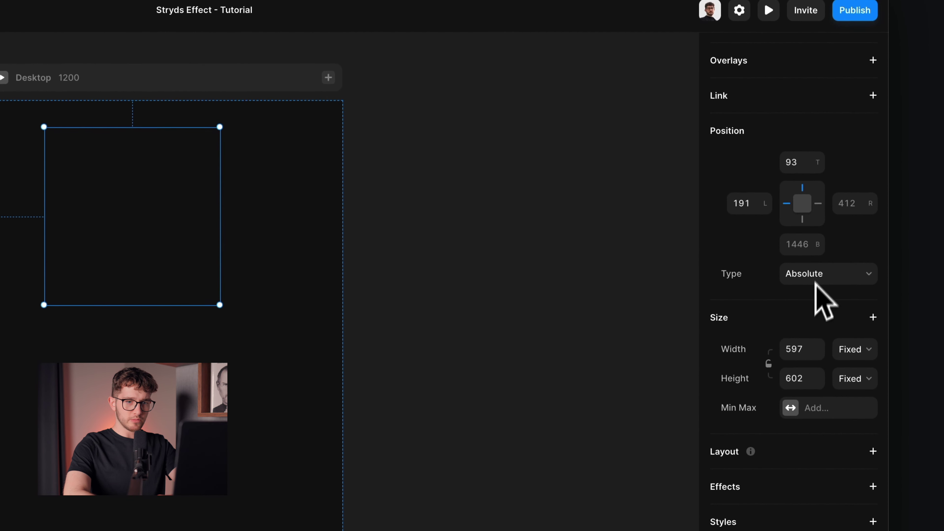
click(830, 278)
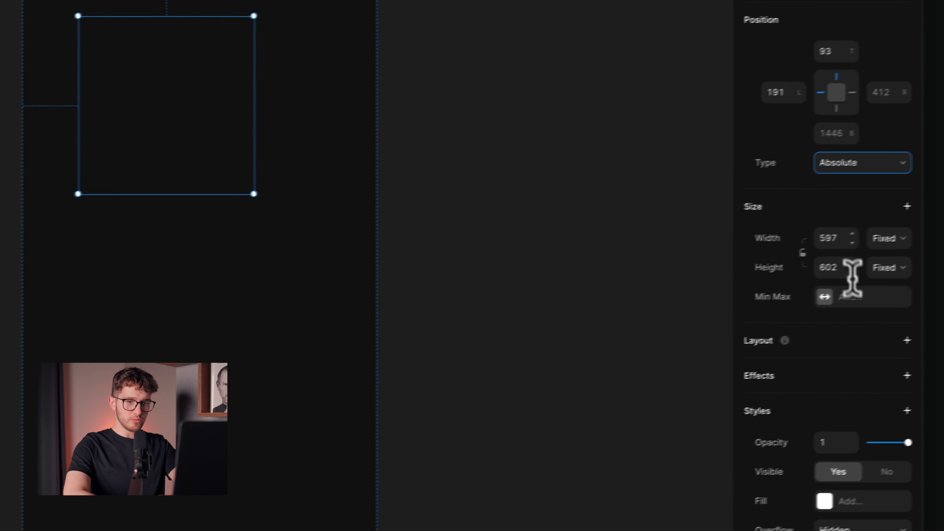
click(809, 349)
text(1)
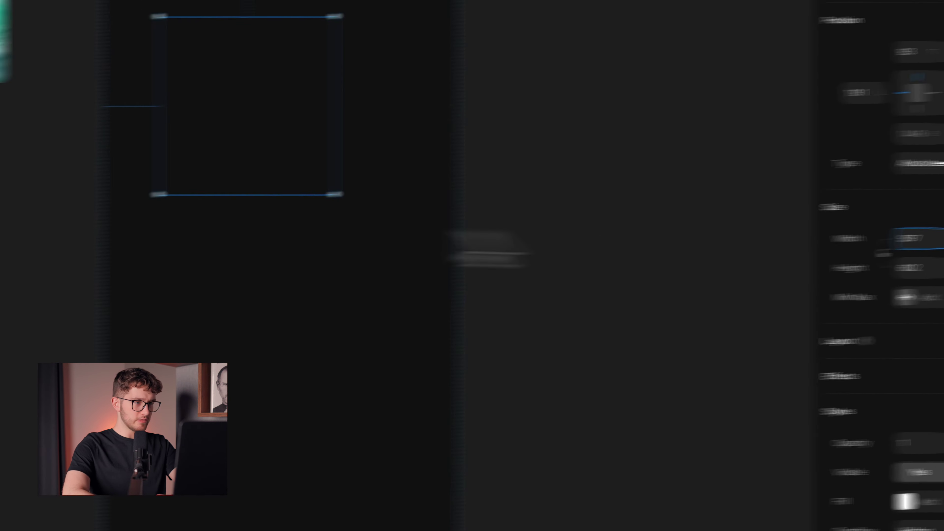
Add a vertical stack layout to the Section and set its distribution to Start
click(183, 357)
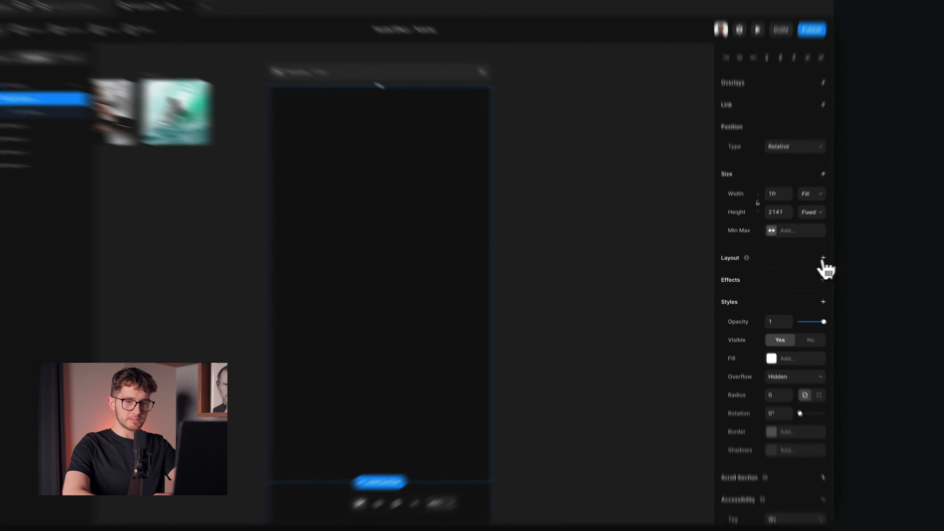
click(807, 262)
click(807, 295)
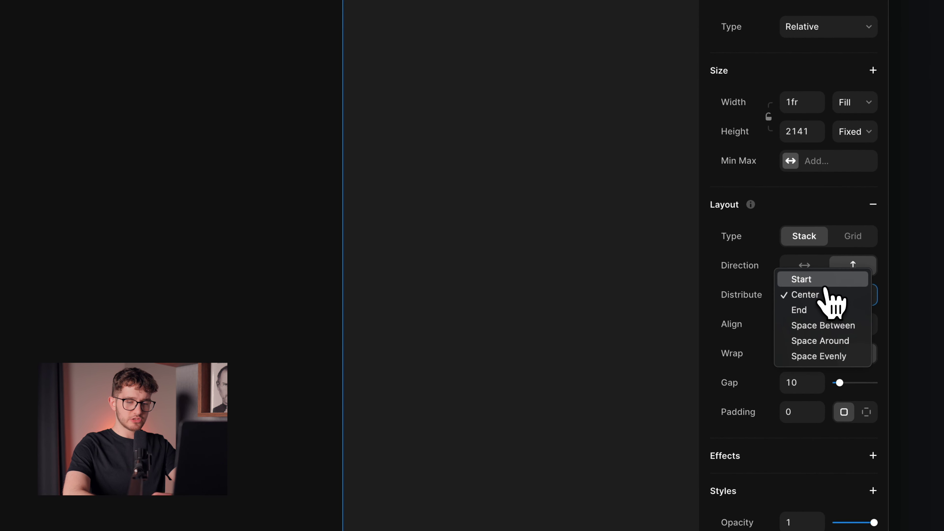
click(825, 285)
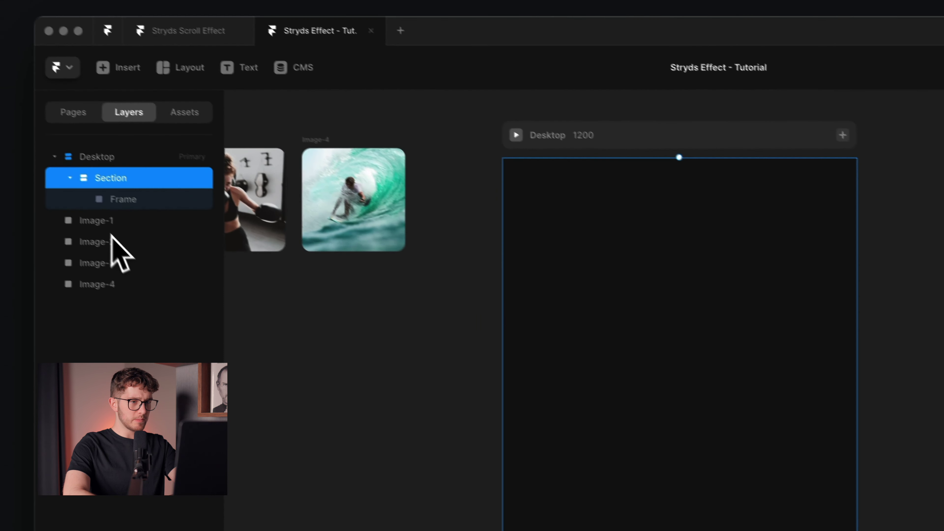
Set the inner frame's width to Fill (1fr) and its height to Viewport (100vh)
click(155, 211)
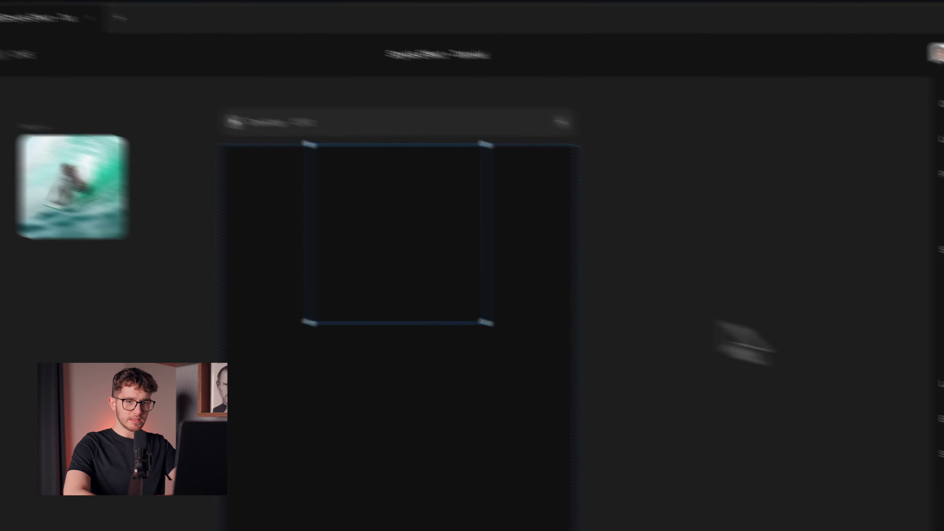
click(828, 221)
key(BackSpace)
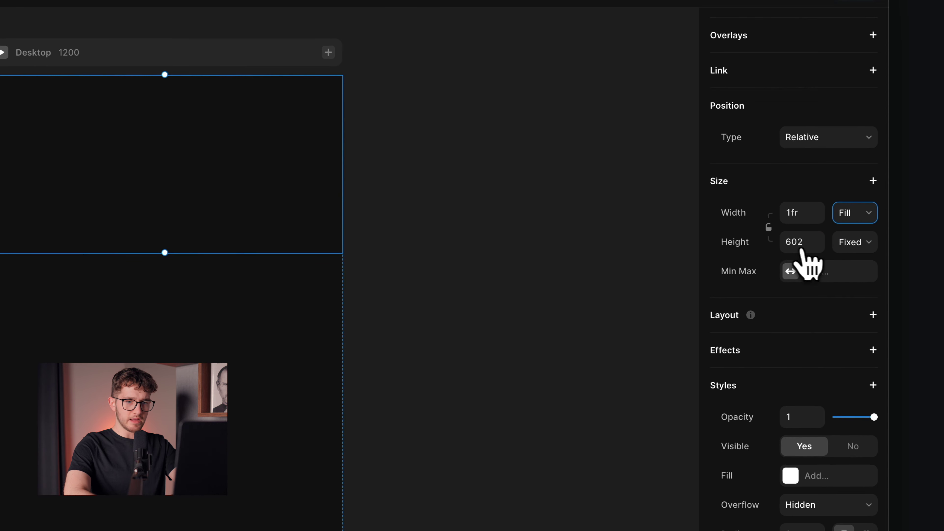
click(854, 243)
click(862, 303)
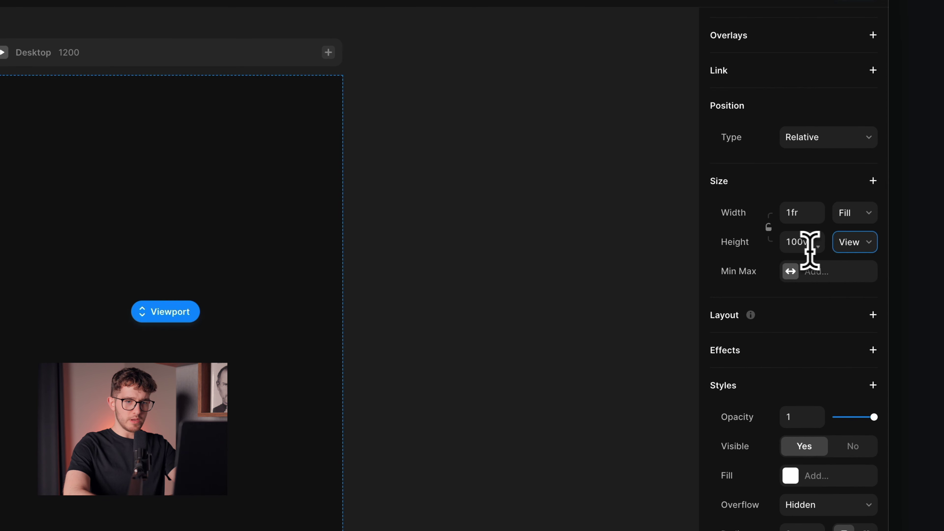
Rename the full-viewport frame inside the Section as Images
double_click(150, 243)
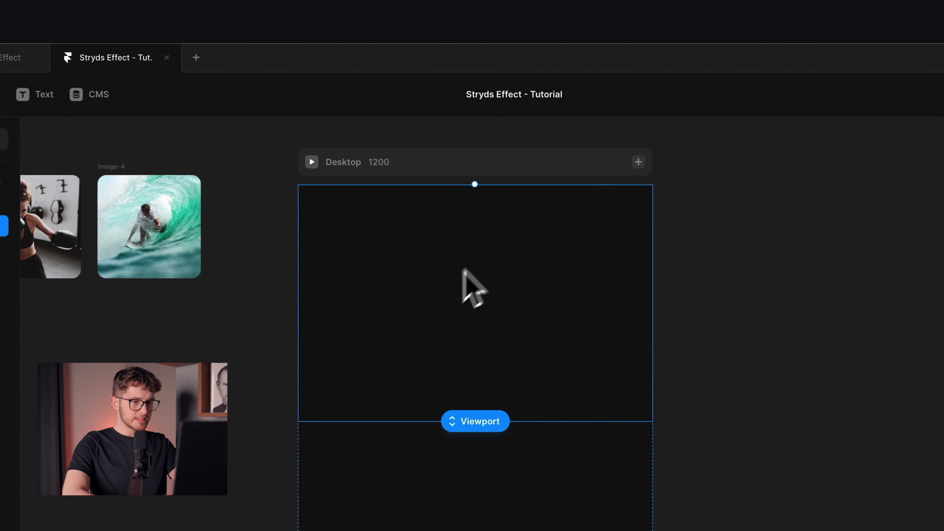
scroll(453, 296, up, 3)
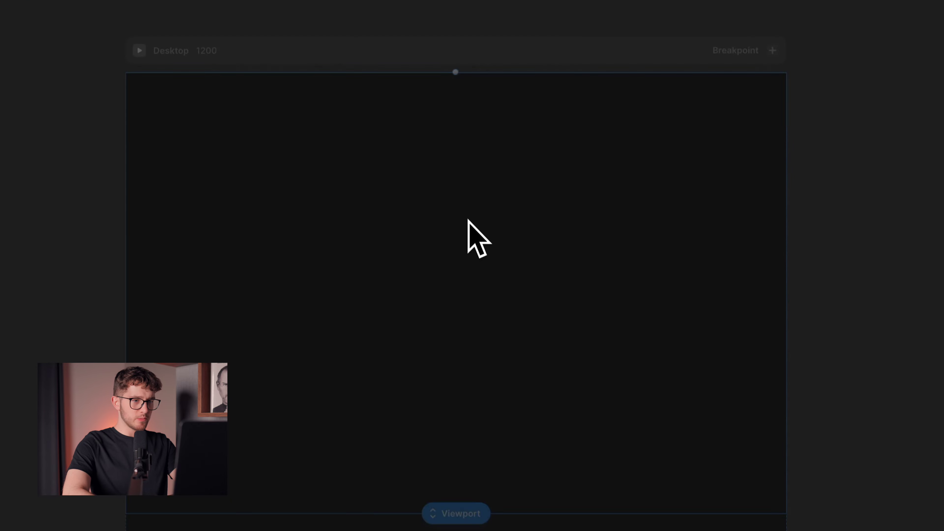
scroll(505, 214, down, 3)
scroll(505, 215, left, 10)
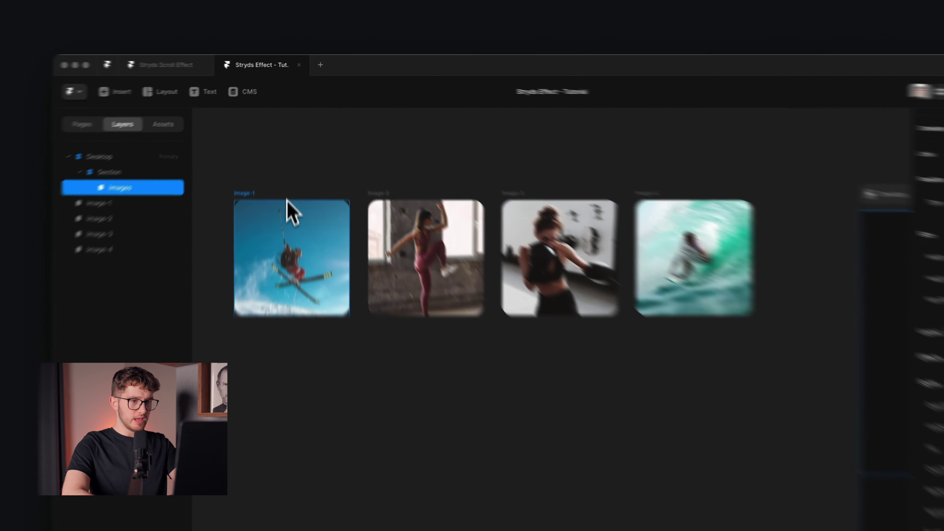
click(378, 230)
click(559, 250)
click(708, 263)
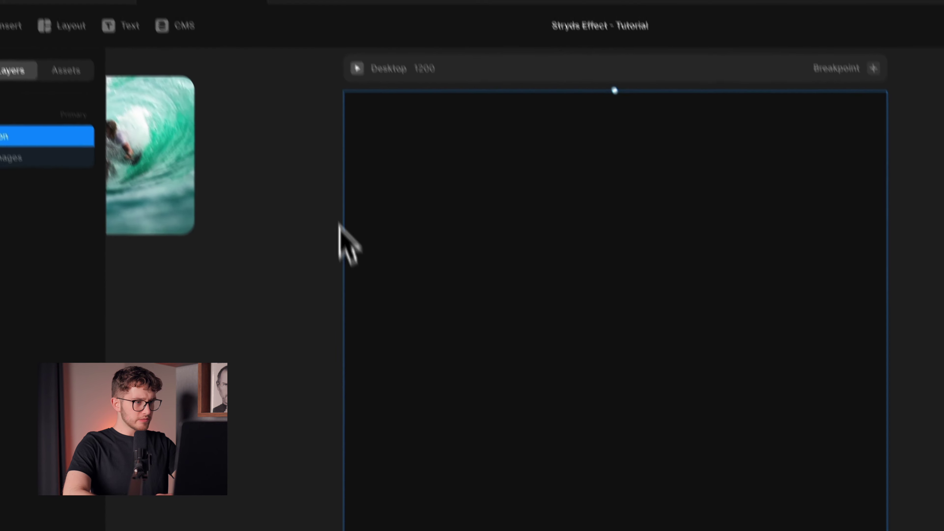
Set the Images frame's position type to Sticky and its parent Section's overflow to Visible
click(56, 209)
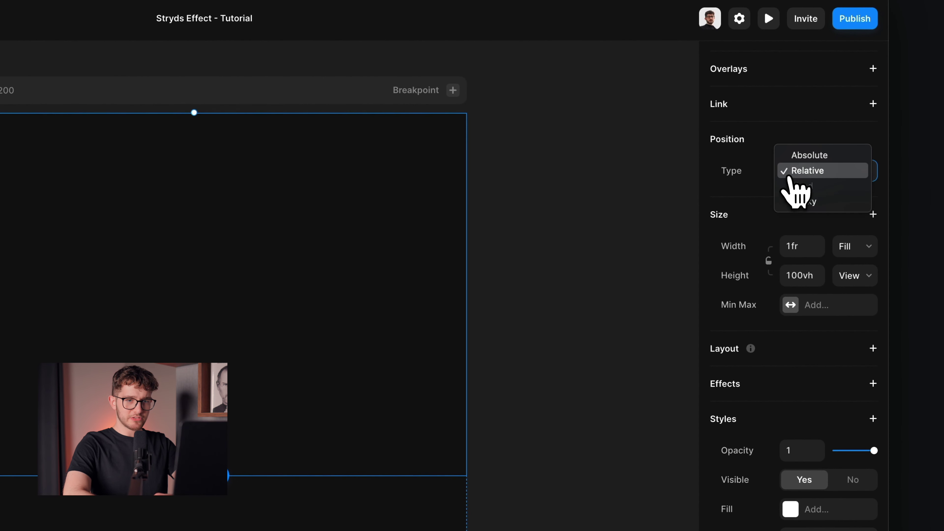
click(818, 201)
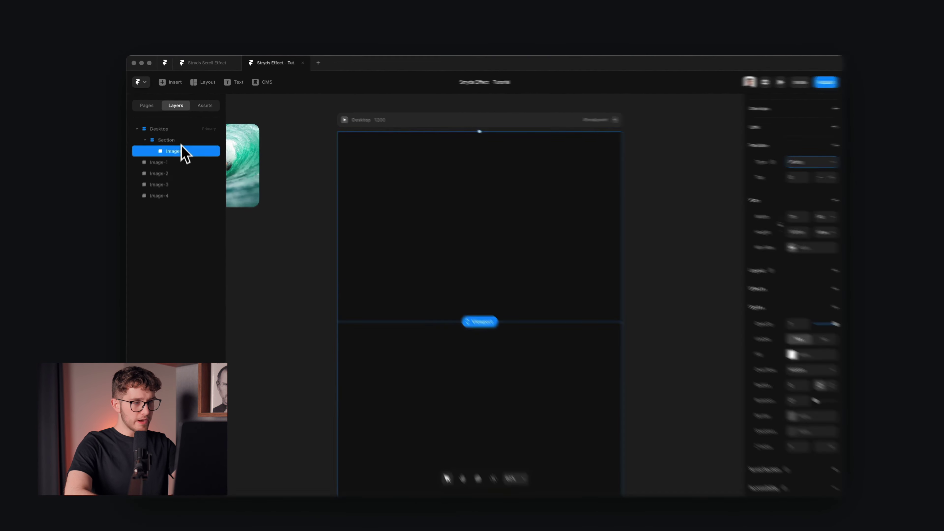
click(184, 136)
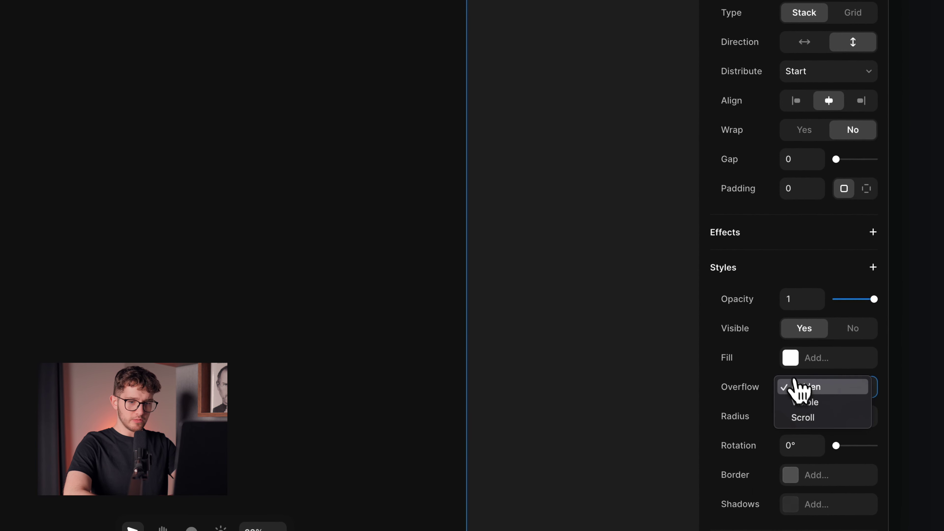
click(805, 402)
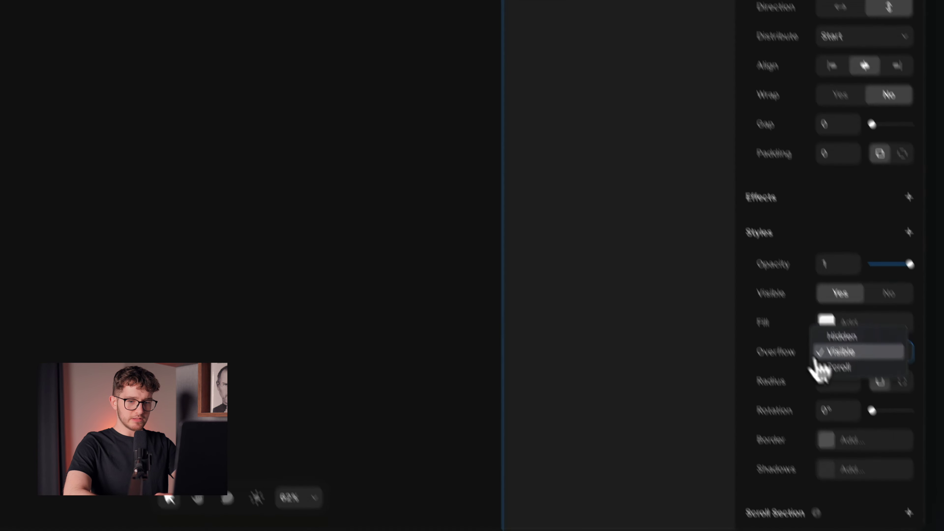
click(832, 299)
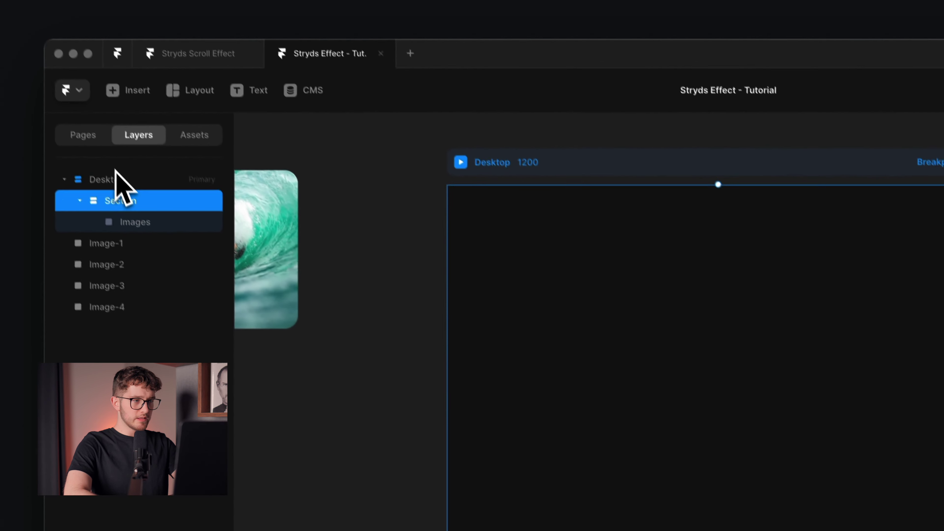
Open the overflow options of the Desktop breakpoint
click(120, 180)
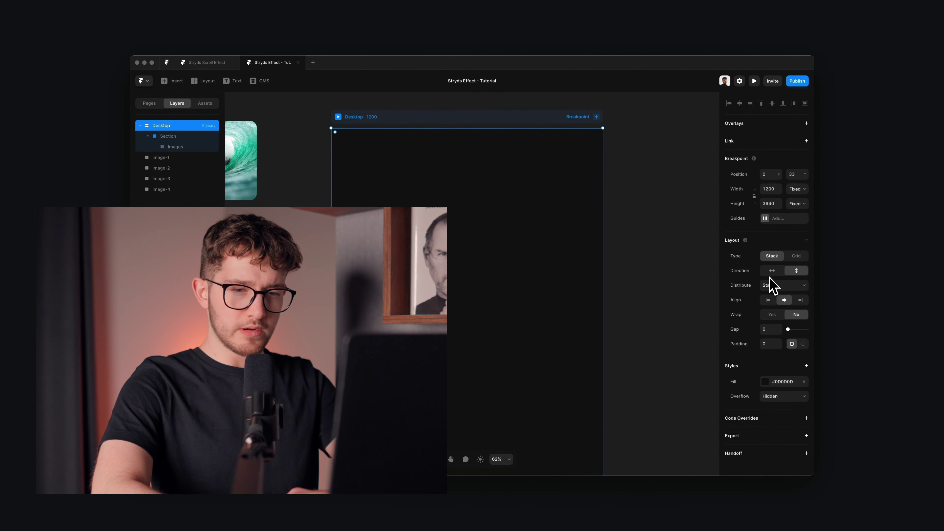
click(781, 396)
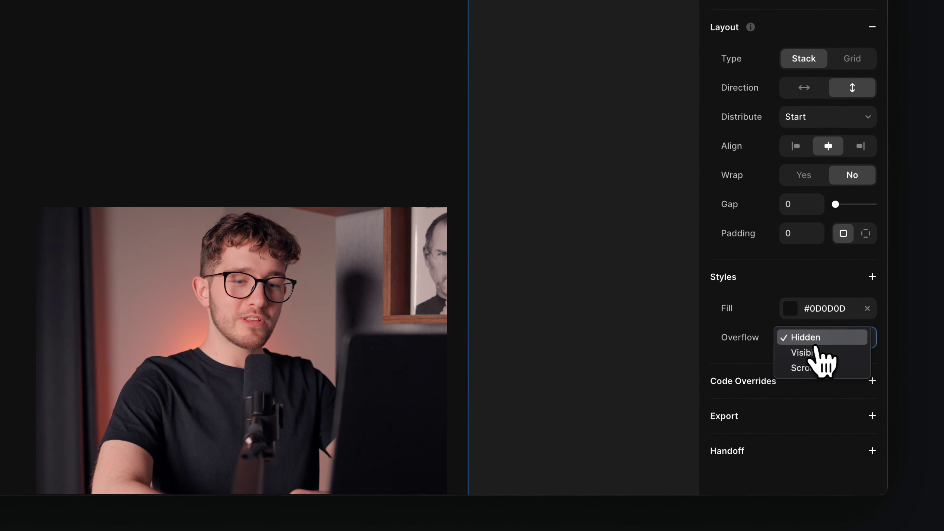
scroll(689, 259, up, 3)
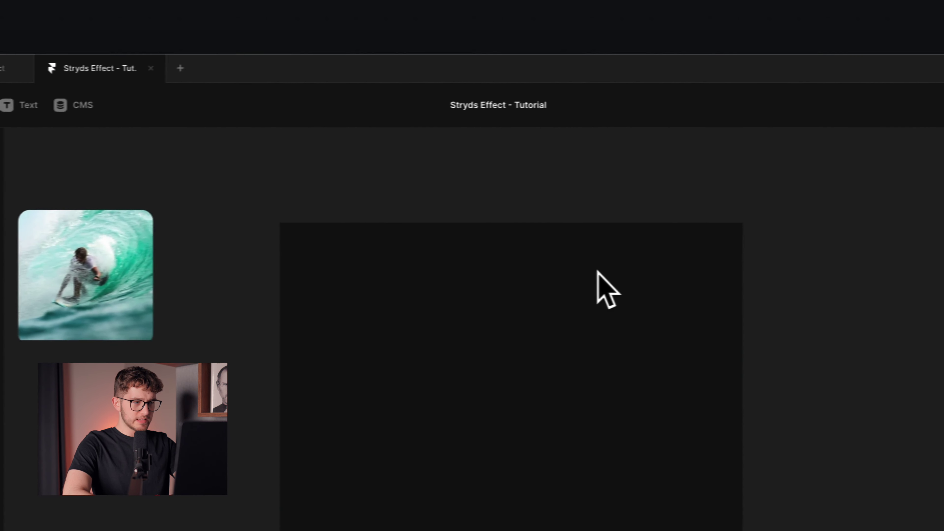
scroll(691, 260, up, 3)
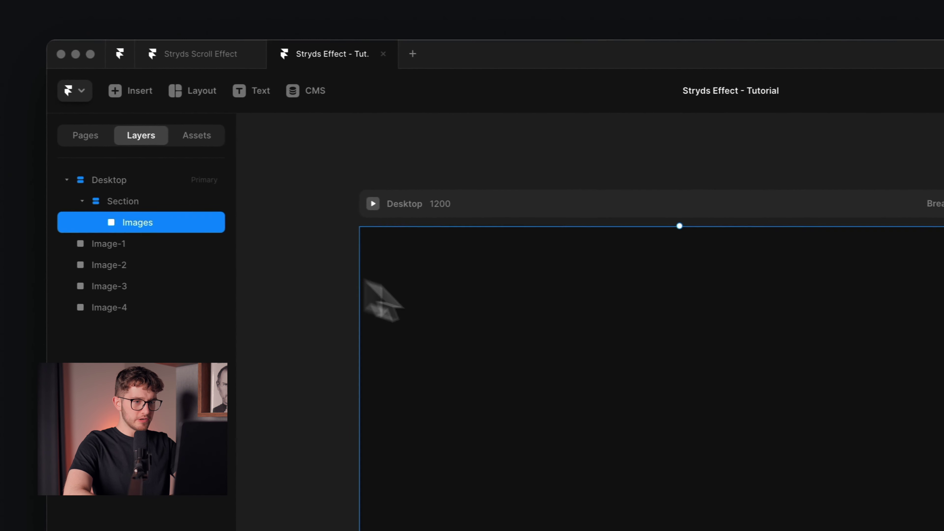
Draw a frame about 368 by 368 inside the Images frame and rename it as Images-wrap
scroll(396, 321, down, 1)
scroll(396, 322, left, 2)
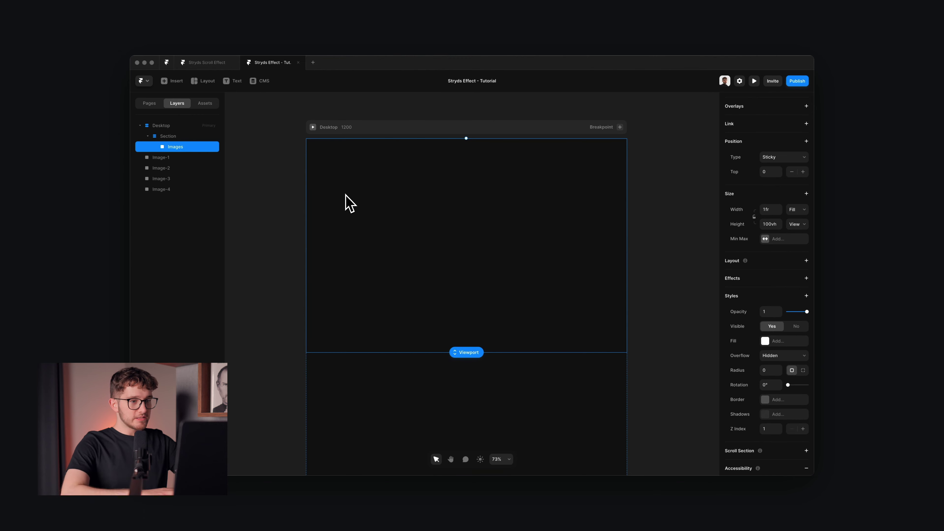
key(f)
drag(409, 188, 508, 286)
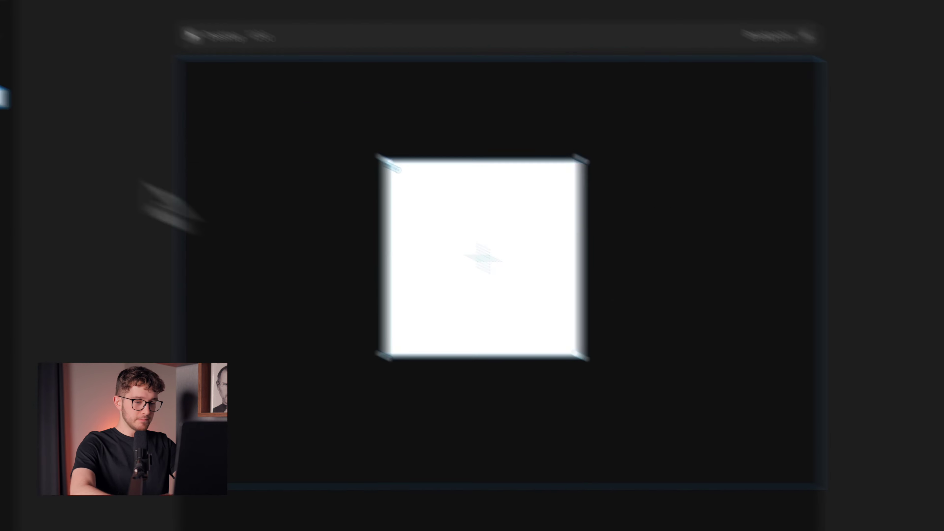
key(super+r)
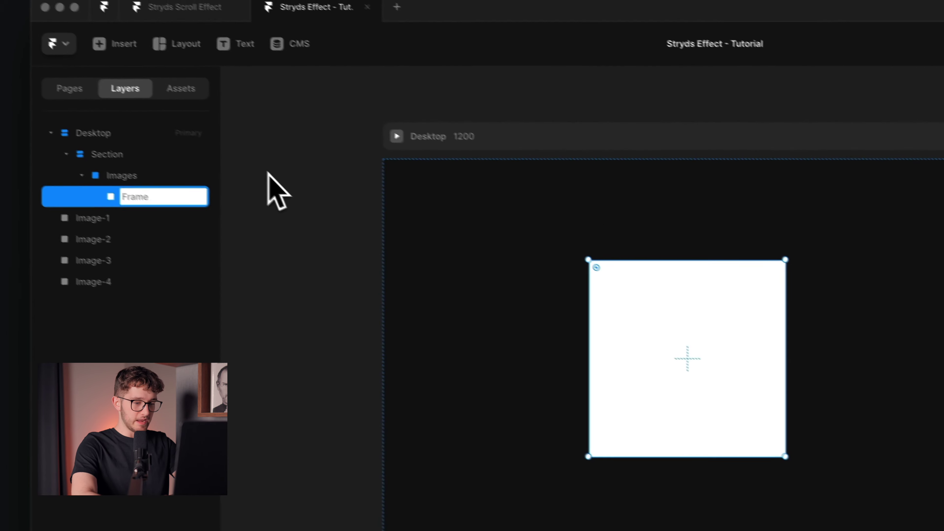
text(Images)
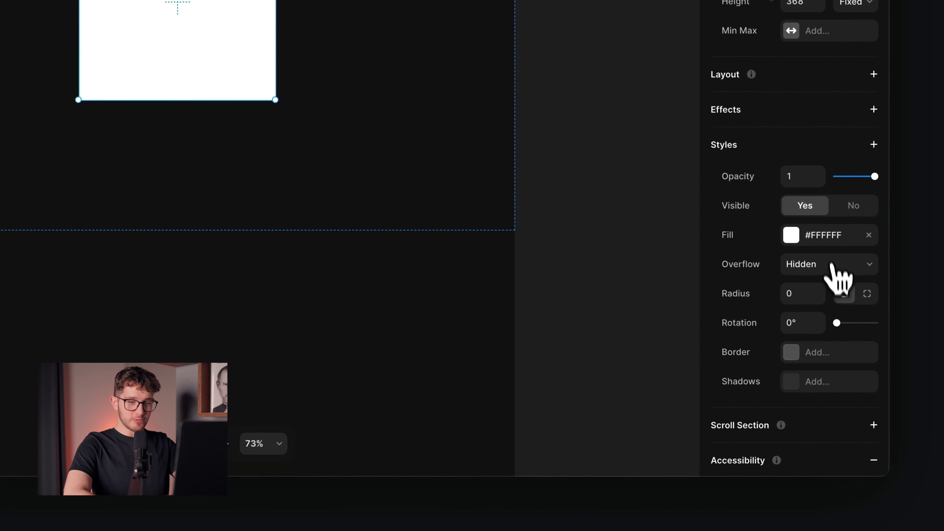
Remove the fill from Images-wrap and set its size to 1200 wide by 800 high
click(868, 234)
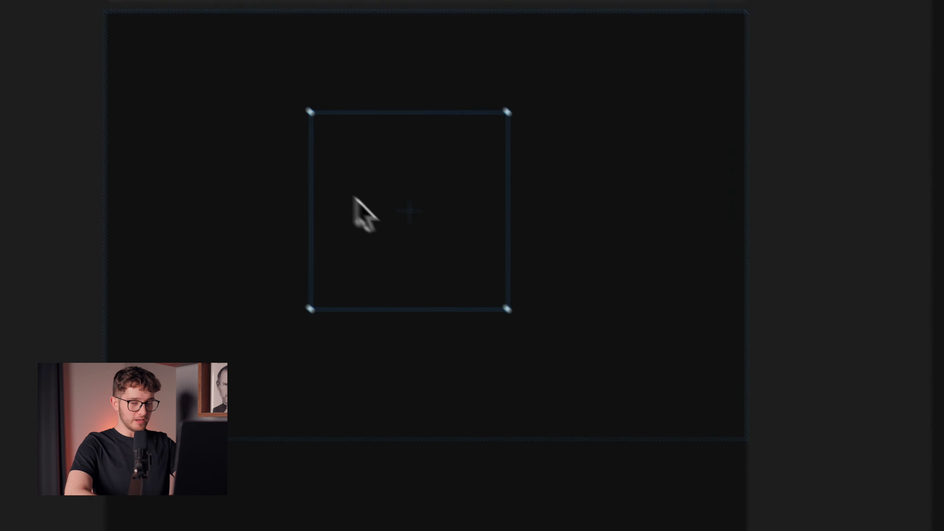
click(925, 214)
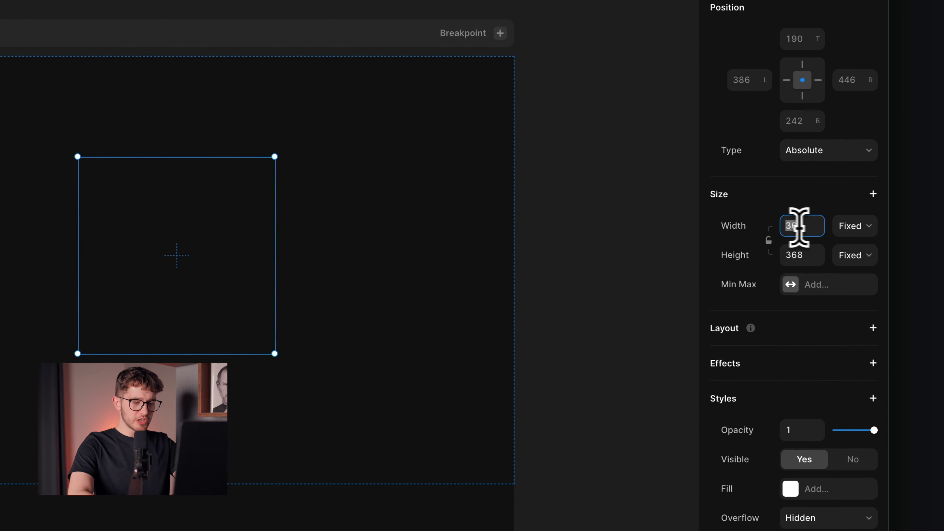
text(1200)
key(Return)
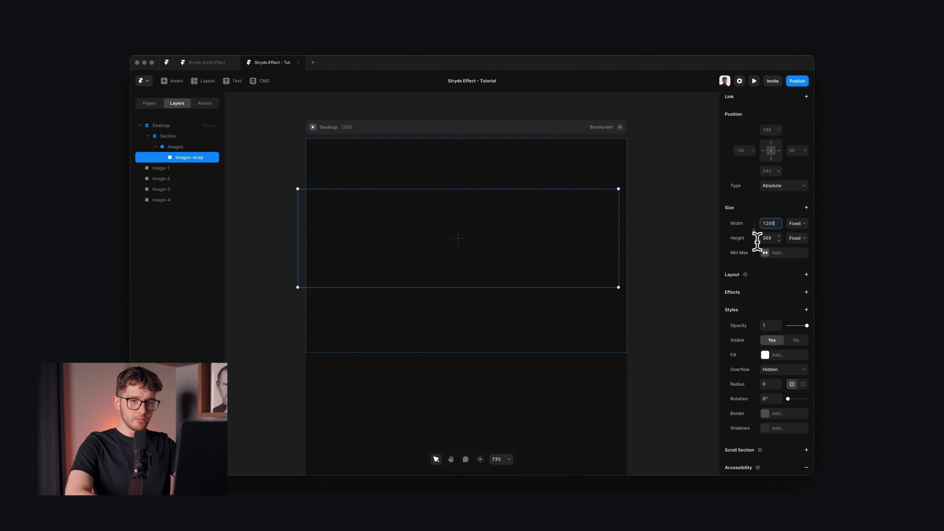
click(767, 238)
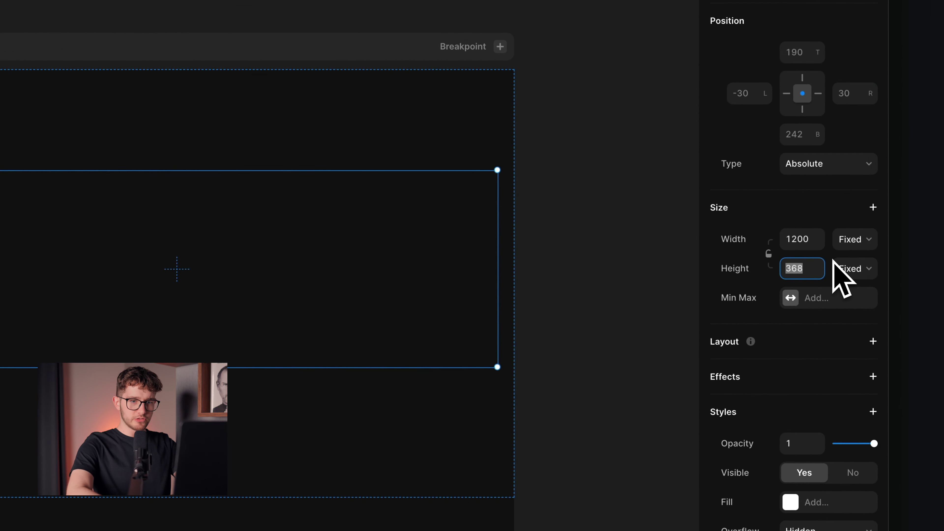
text(800)
key(Return)
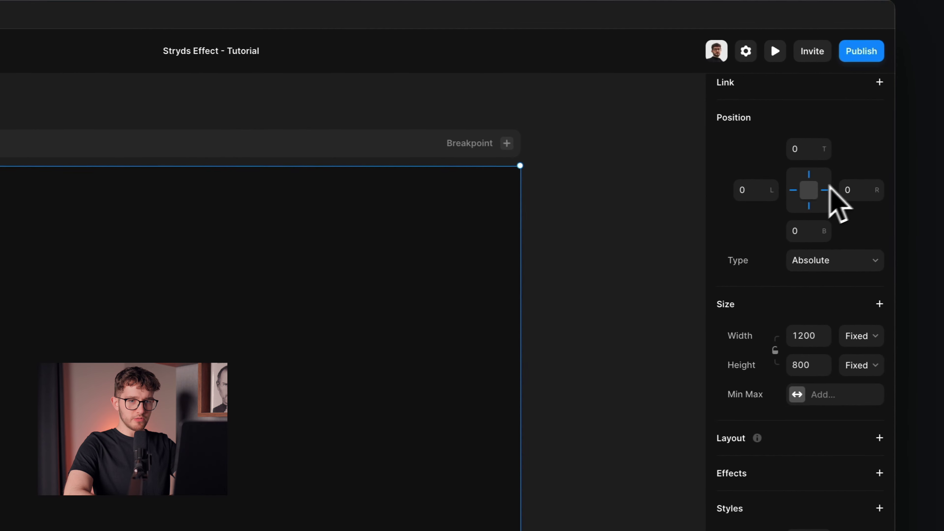
Unpin Images-wrap from all four edges of the Images frame, leaving it positioned from its centre
click(818, 190)
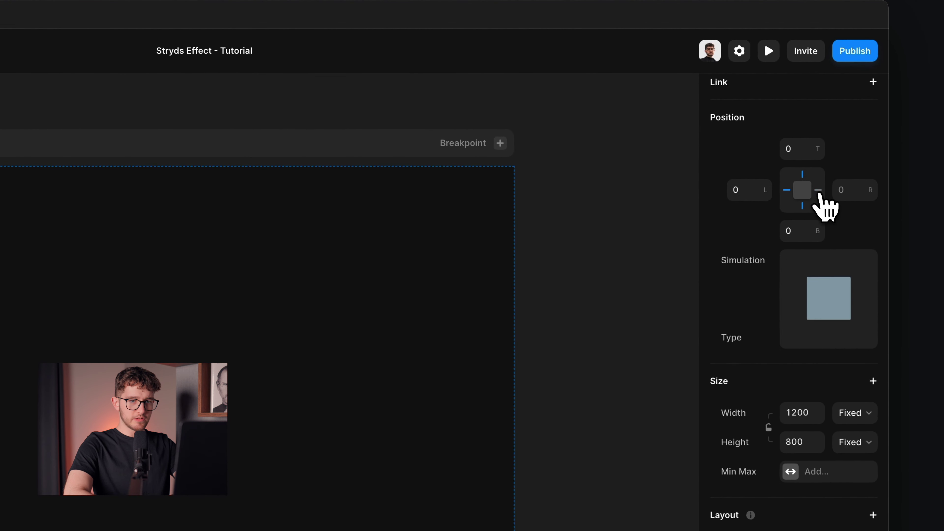
click(805, 178)
click(789, 191)
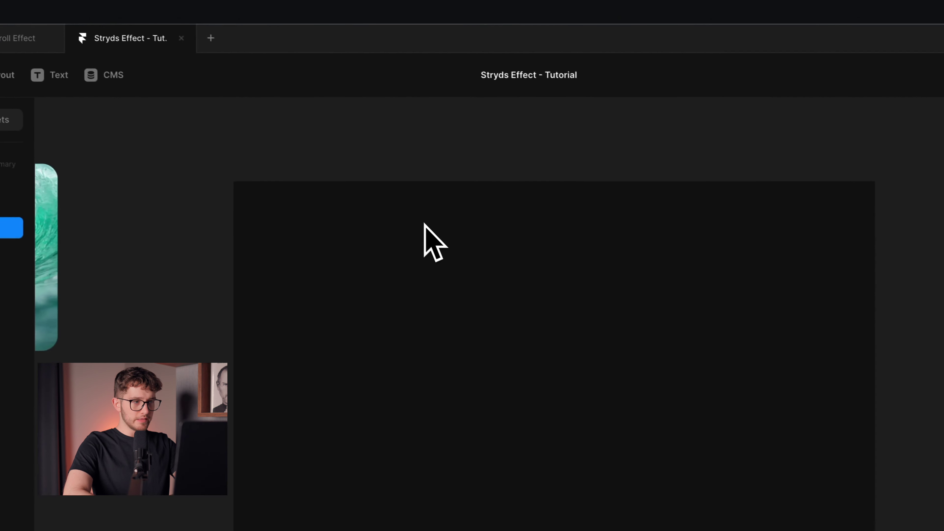
scroll(100, 201, down, 3)
scroll(99, 203, up, 1)
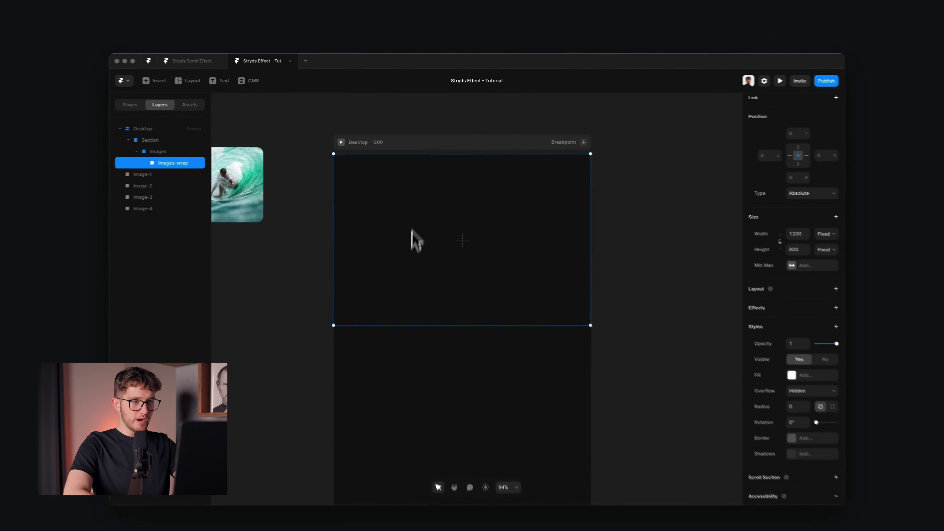
Move Image-1 into the upper middle of Images-wrap and Image-3 into its left part
scroll(421, 334, left, 3)
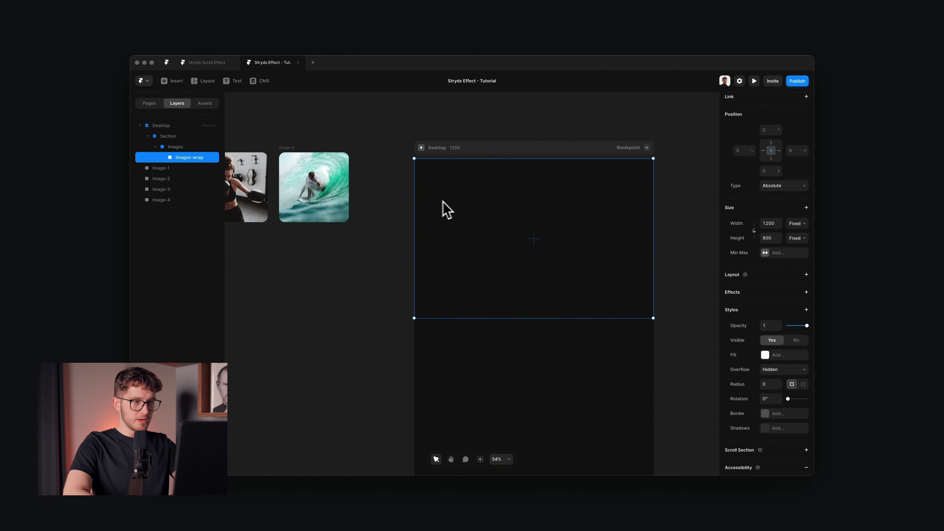
scroll(319, 204, left, 5)
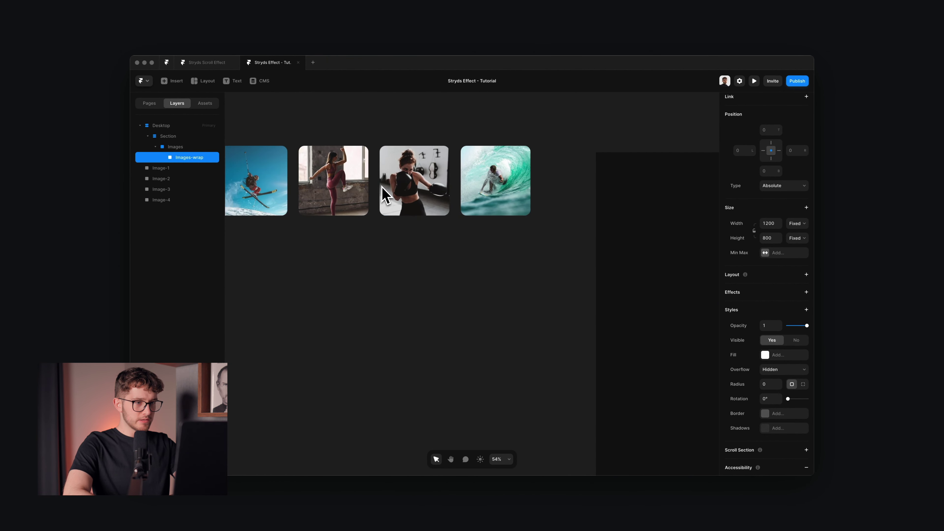
scroll(320, 204, down, 3)
drag(289, 184, 594, 193)
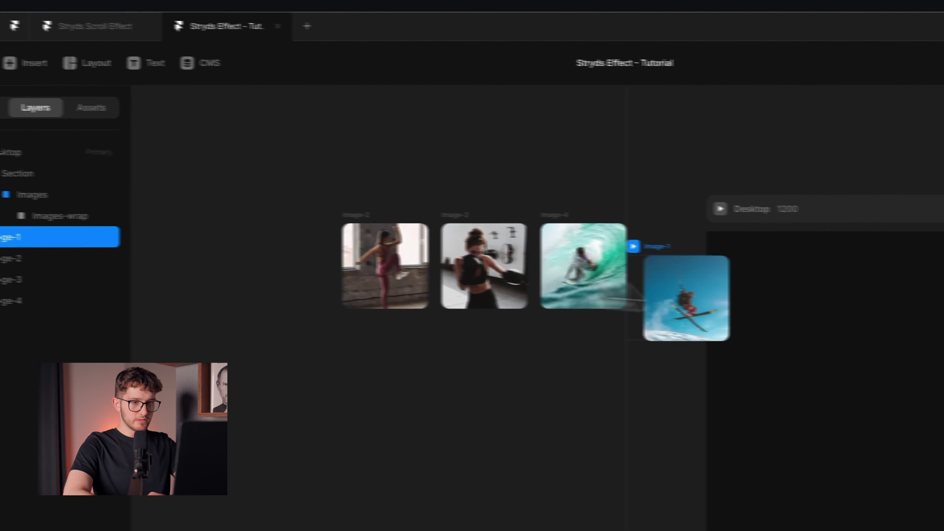
drag(653, 272, 631, 279)
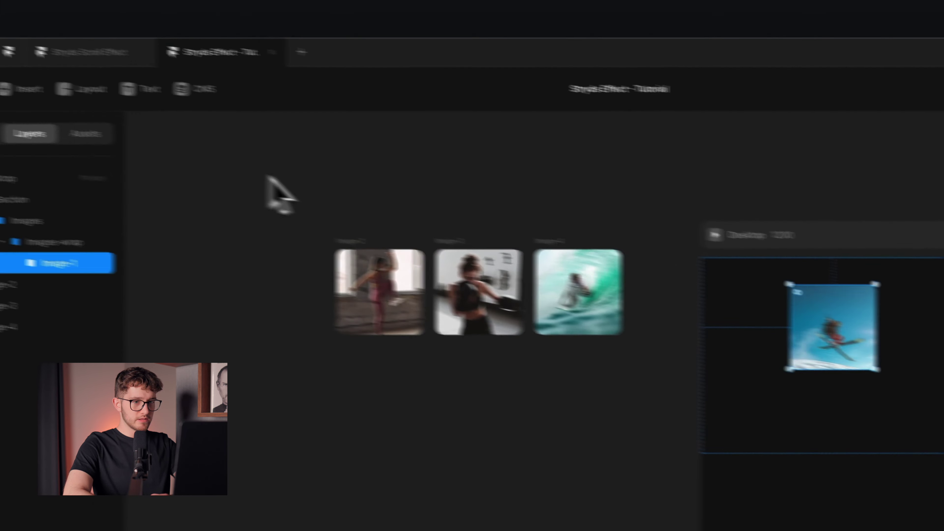
drag(246, 267, 461, 277)
drag(520, 239, 603, 309)
drag(683, 242, 689, 227)
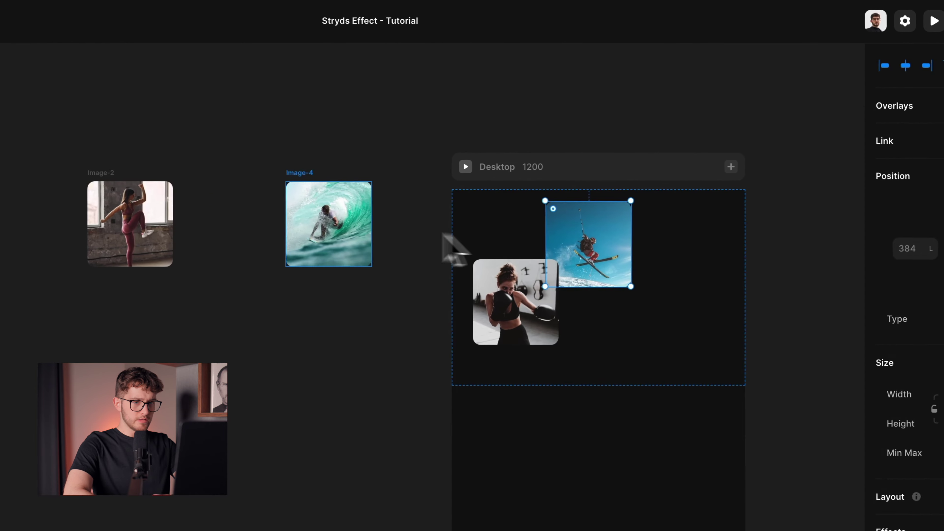
Move Image-4 onto the right part of Images-wrap and Image-2 over its lower middle
drag(439, 220, 739, 252)
drag(164, 214, 620, 336)
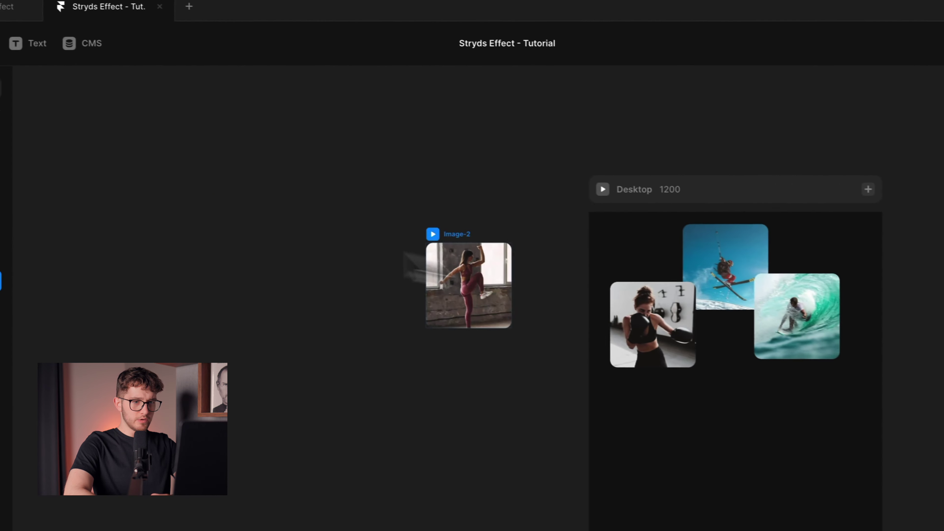
scroll(632, 296, up, 5)
scroll(632, 298, down, 2)
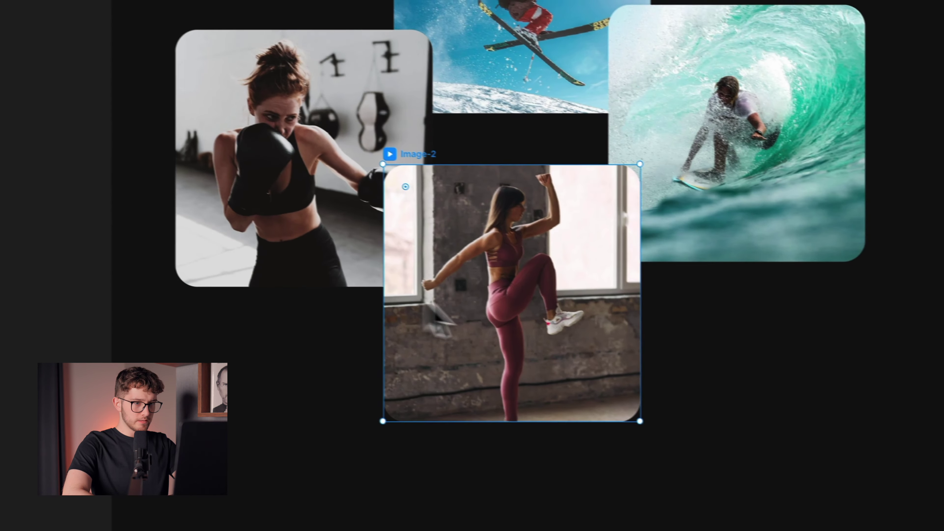
Cut the Image-2 layer from the canvas and paste it inside Images-wrap
key(BackSpace)
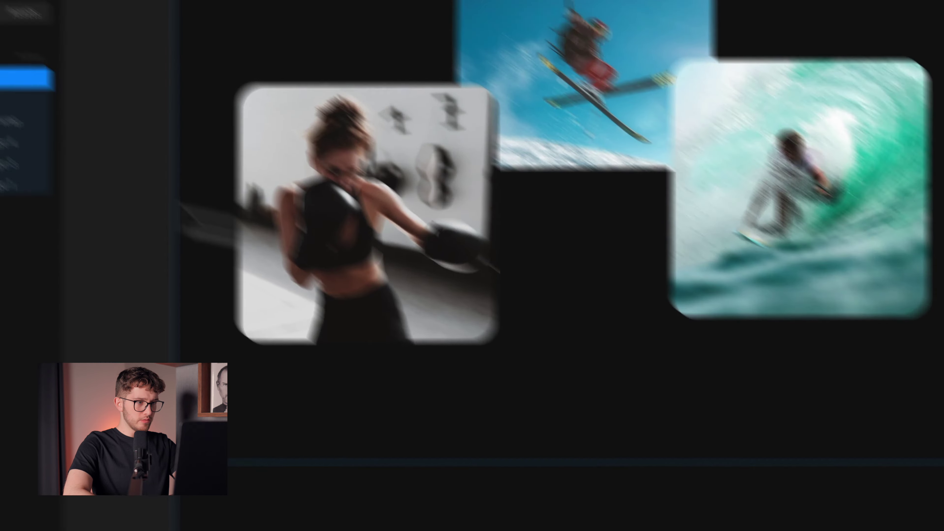
click(154, 237)
key(super+v)
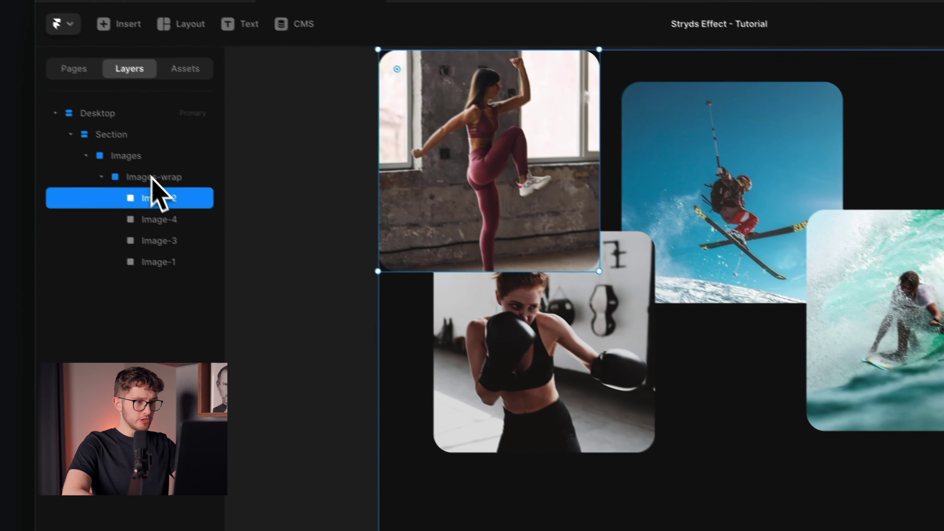
click(152, 177)
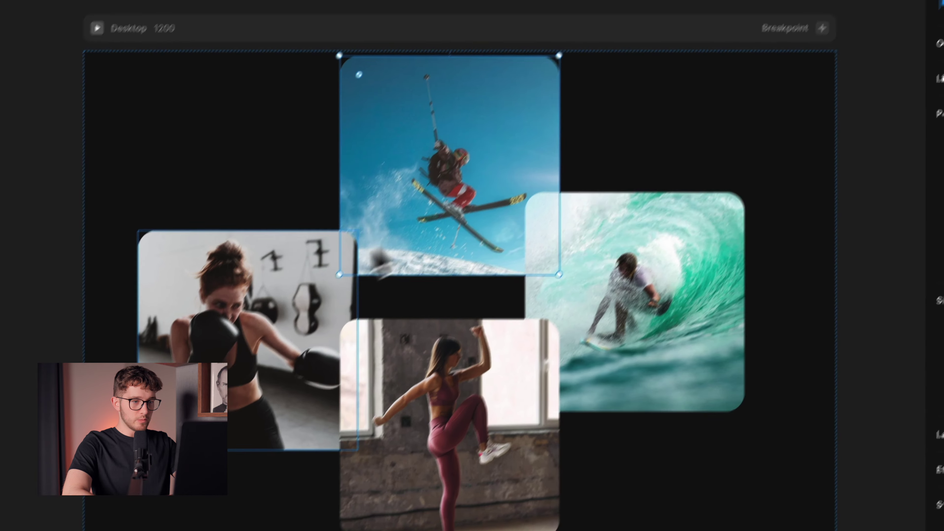
Centre Image-3 and Image-4 vertically in Images-wrap so they sit level with each other
drag(246, 300, 268, 262)
drag(502, 344, 495, 344)
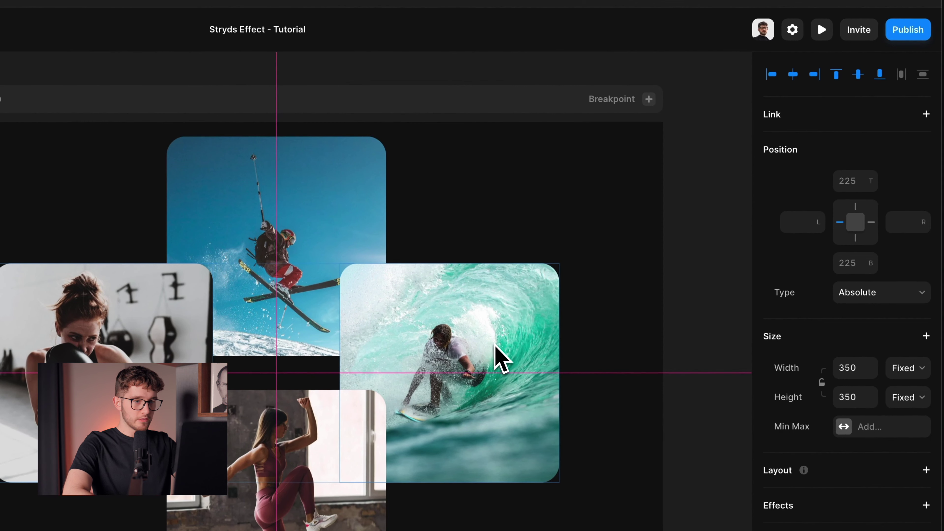
click(546, 253)
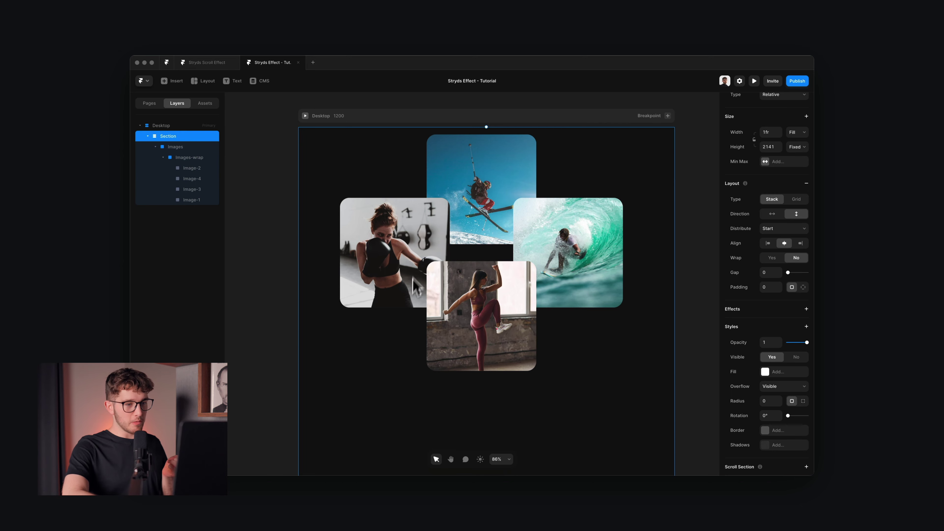
Add a Loop effect to Image-3 with a 3-second delay and a 3D rotation of 60 on Y
double_click(437, 243)
double_click(436, 243)
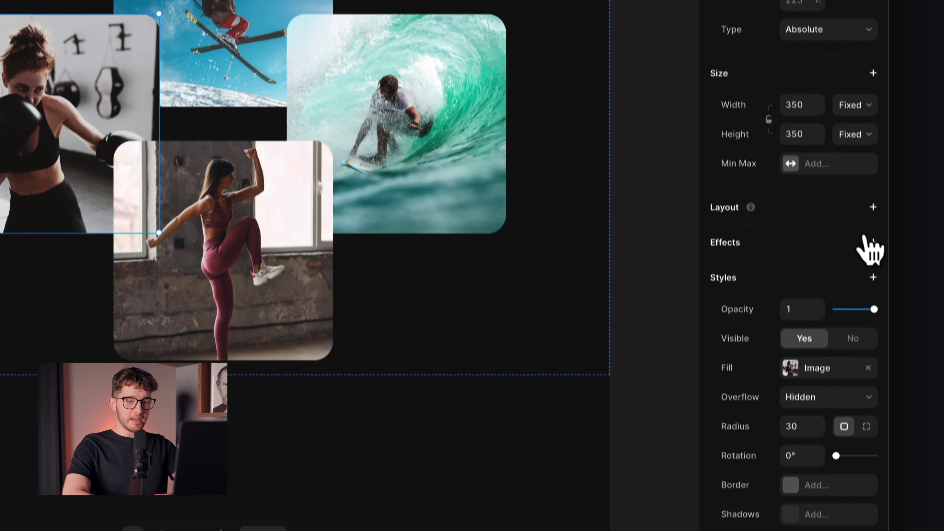
click(872, 242)
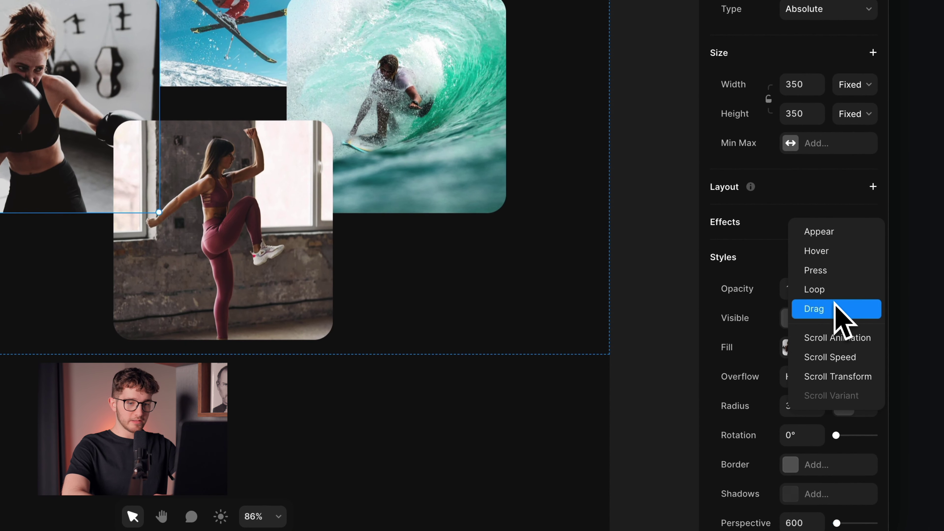
click(841, 292)
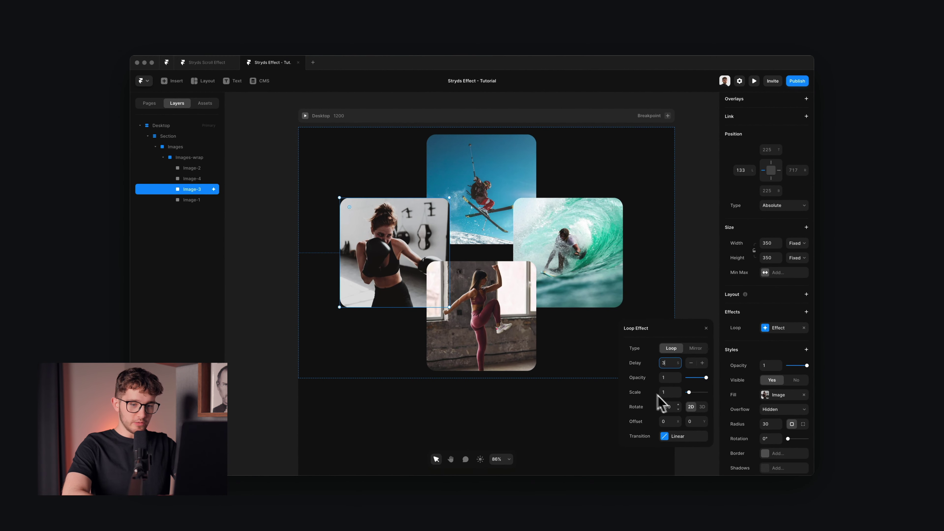
click(702, 406)
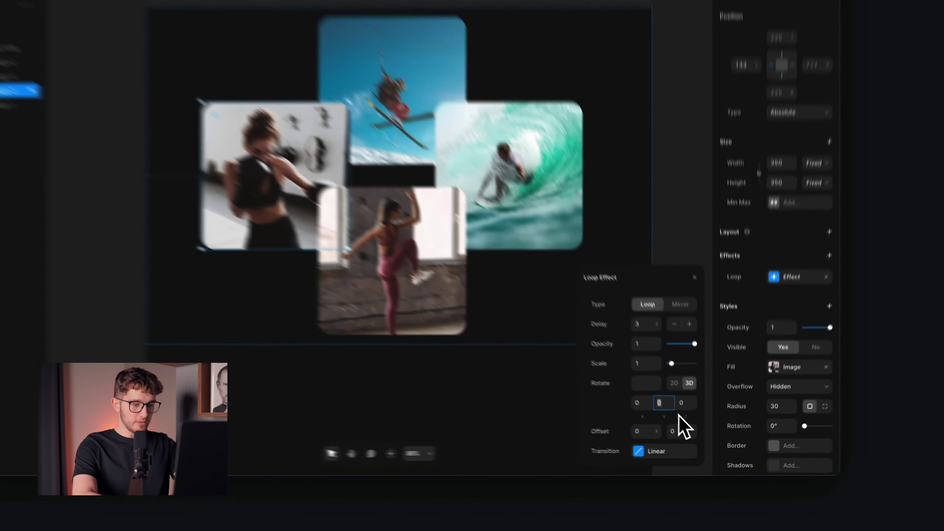
text(600)
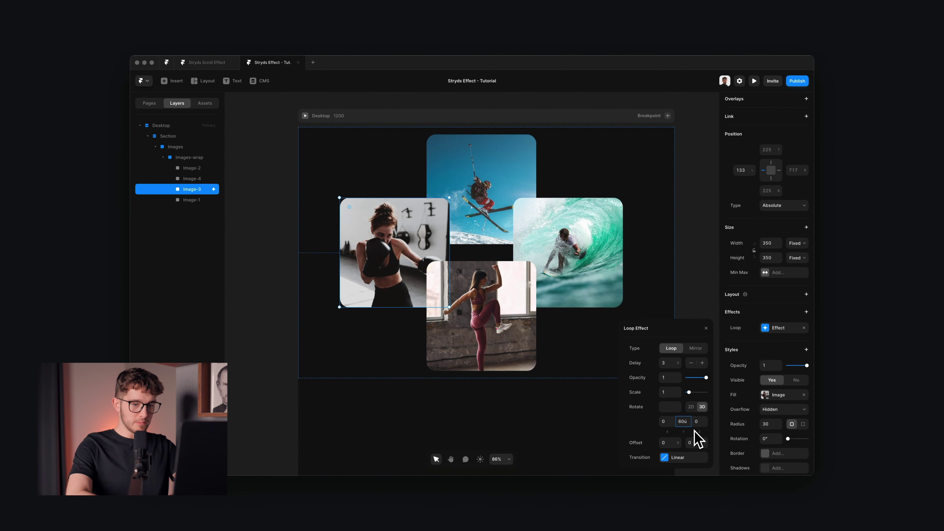
key(Return)
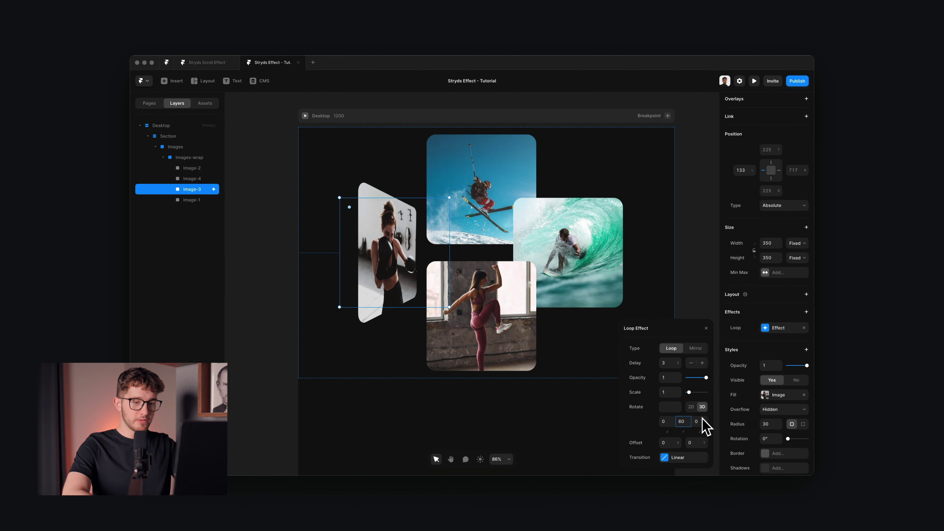
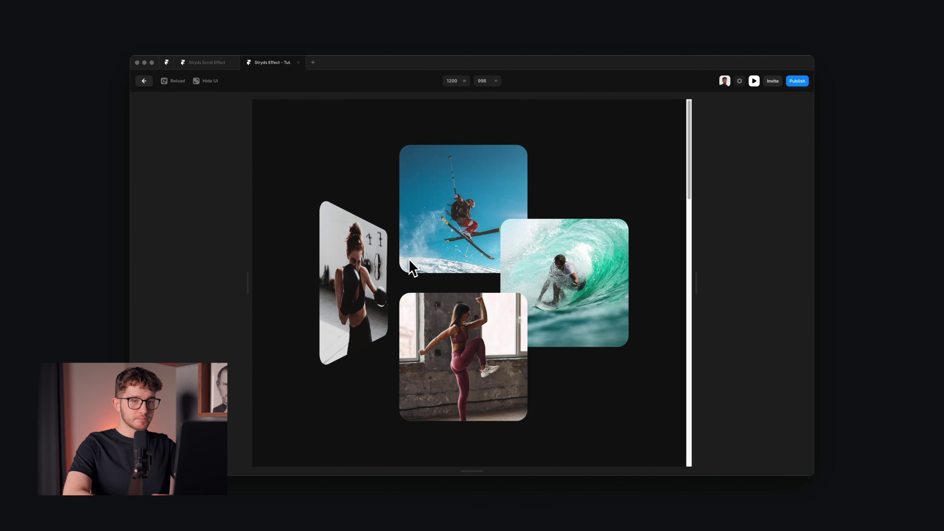
Adjust the transition of Image-3's Loop effect and preview the page
click(754, 82)
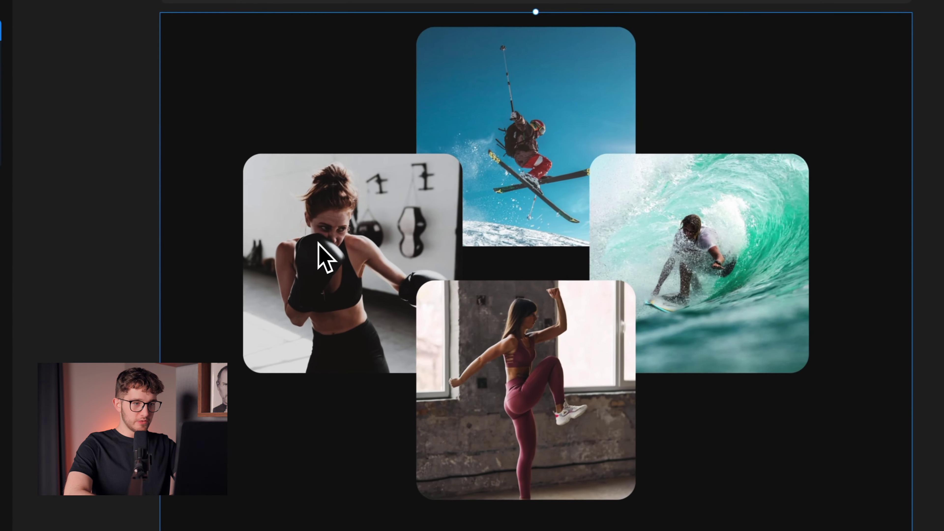
click(323, 257)
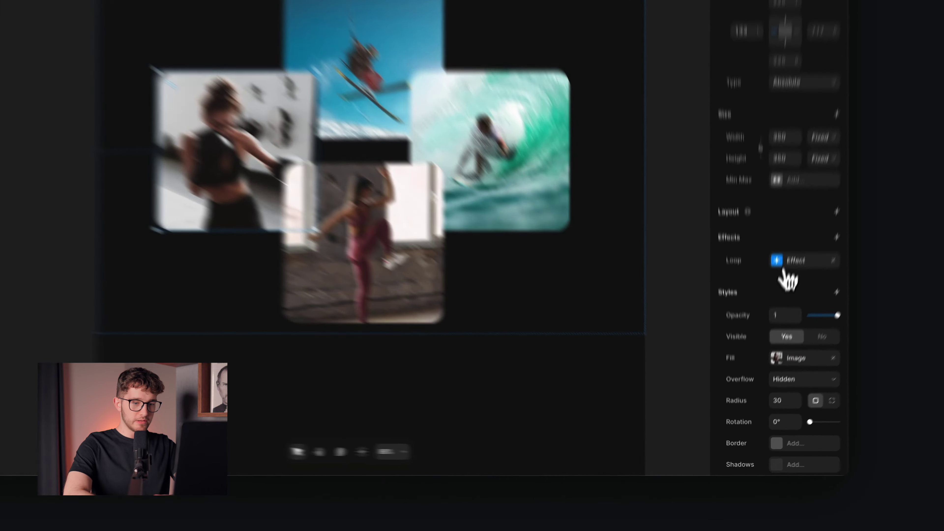
click(775, 328)
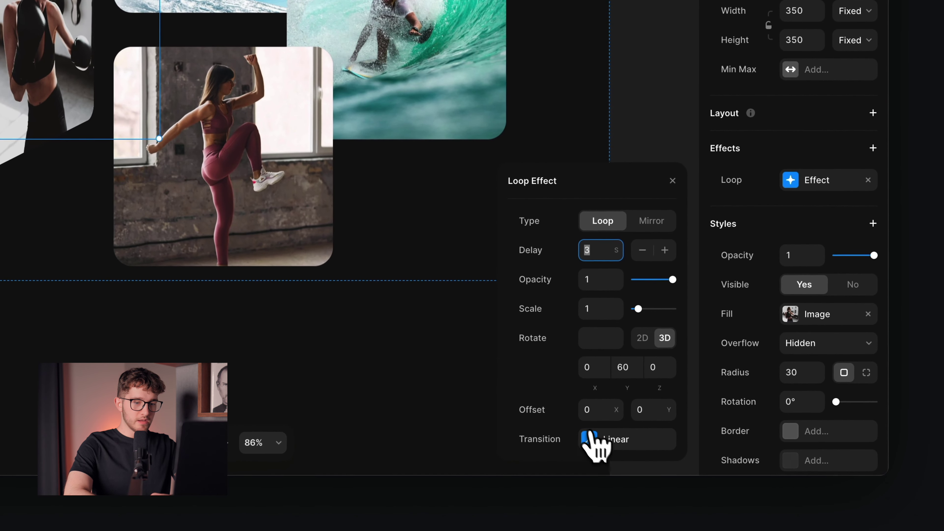
click(591, 440)
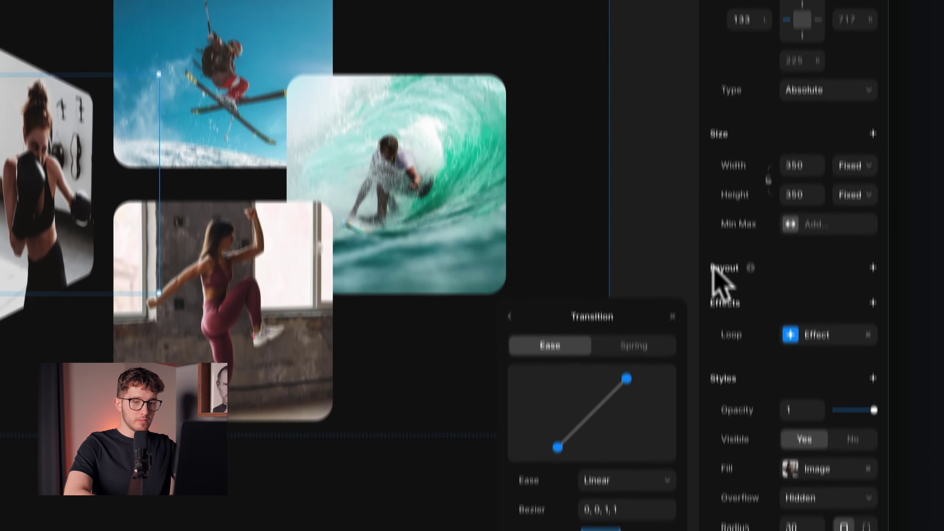
click(673, 161)
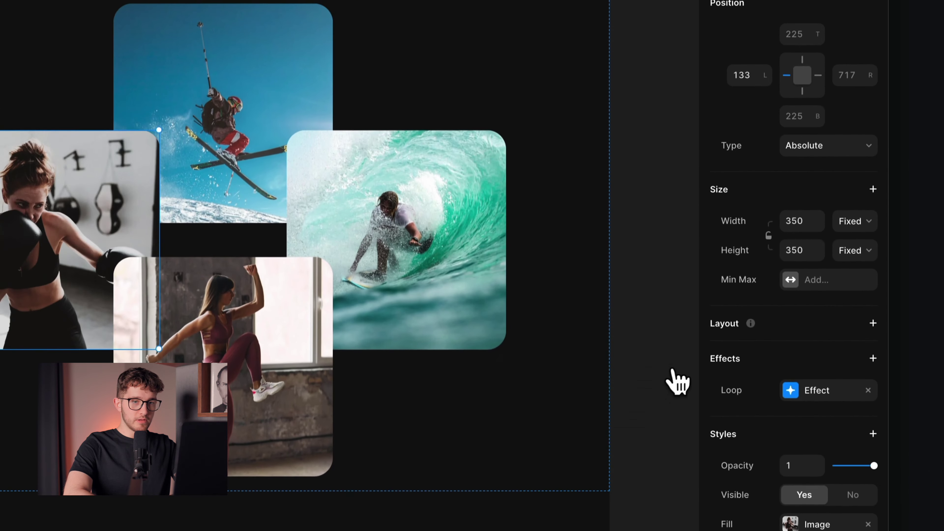
click(659, 128)
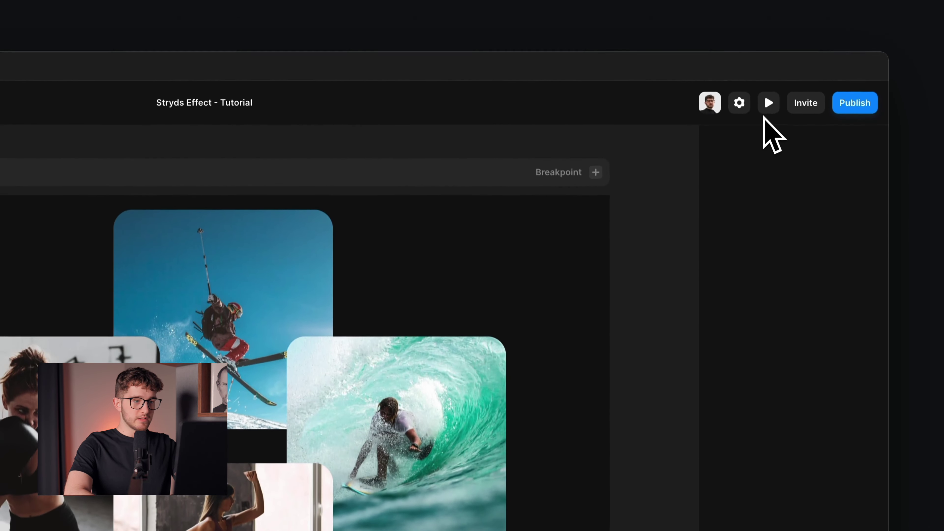
click(768, 69)
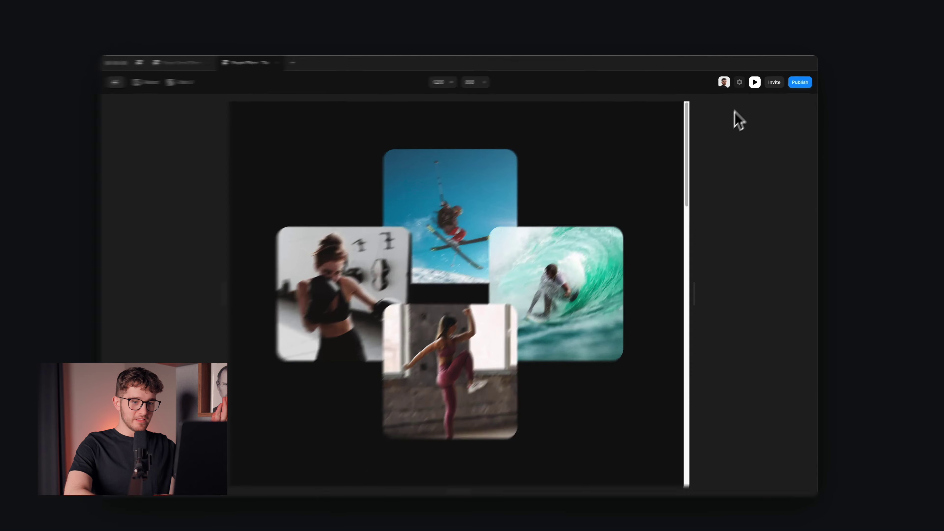
click(754, 81)
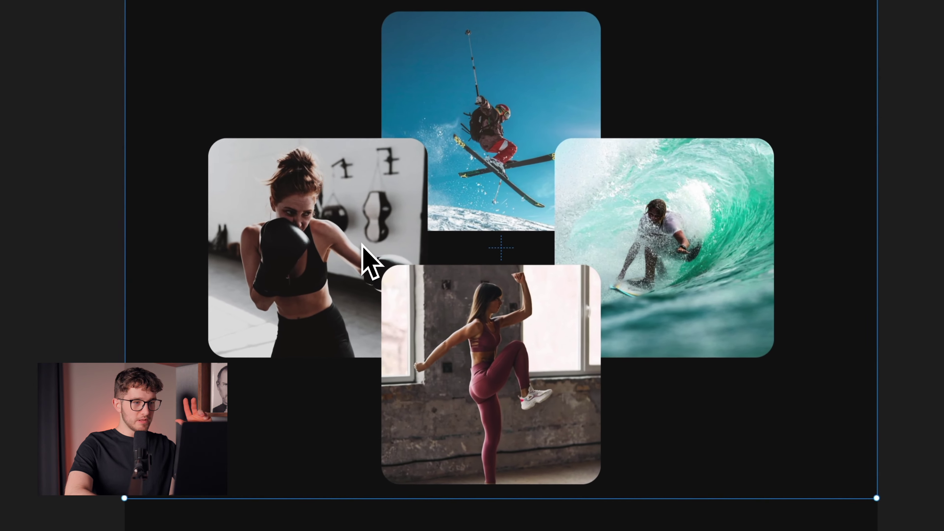
Set the delay of Image-3's Loop effect to a very large value made of repeated nines
click(347, 260)
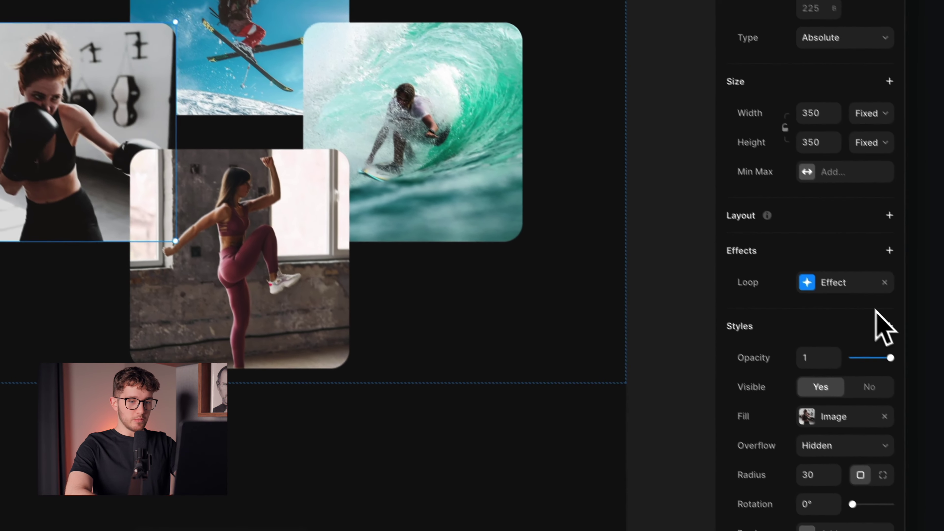
click(835, 282)
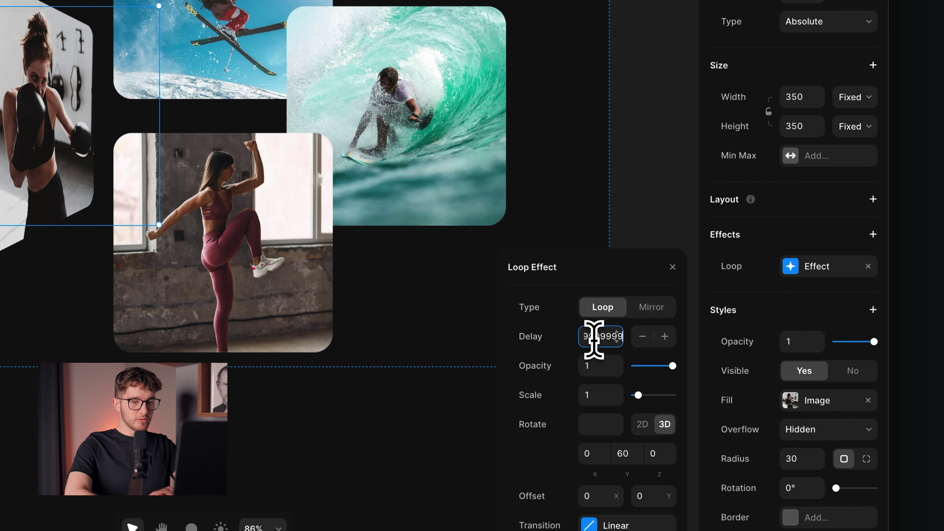
click(673, 267)
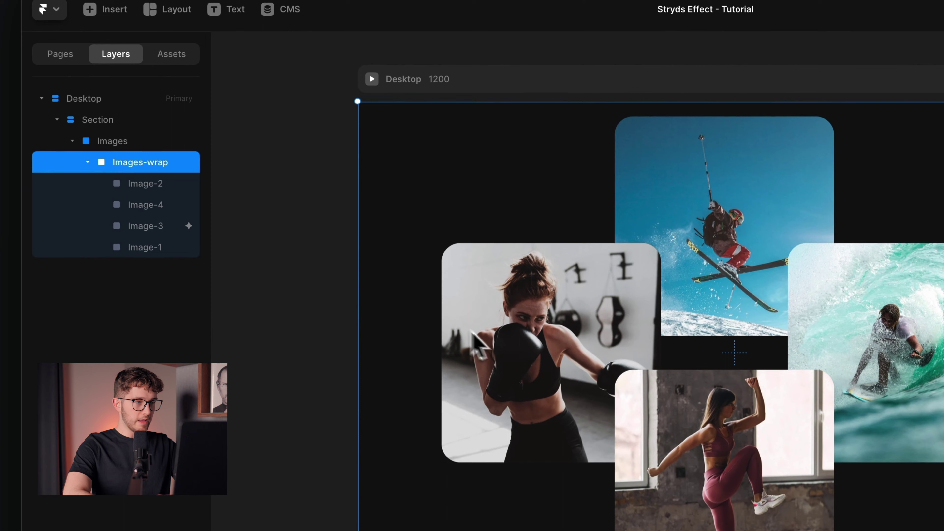
Set Image-3's perspective to 600 and preview the page
click(503, 344)
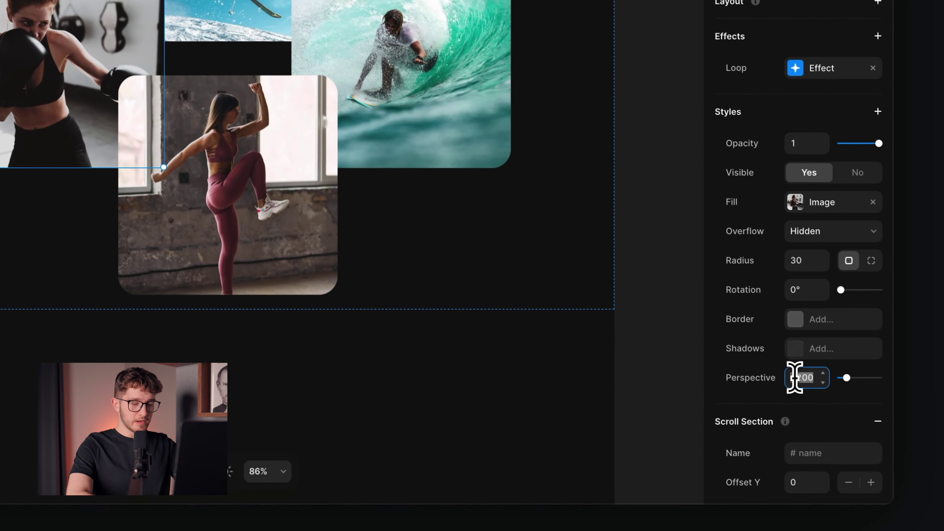
click(843, 415)
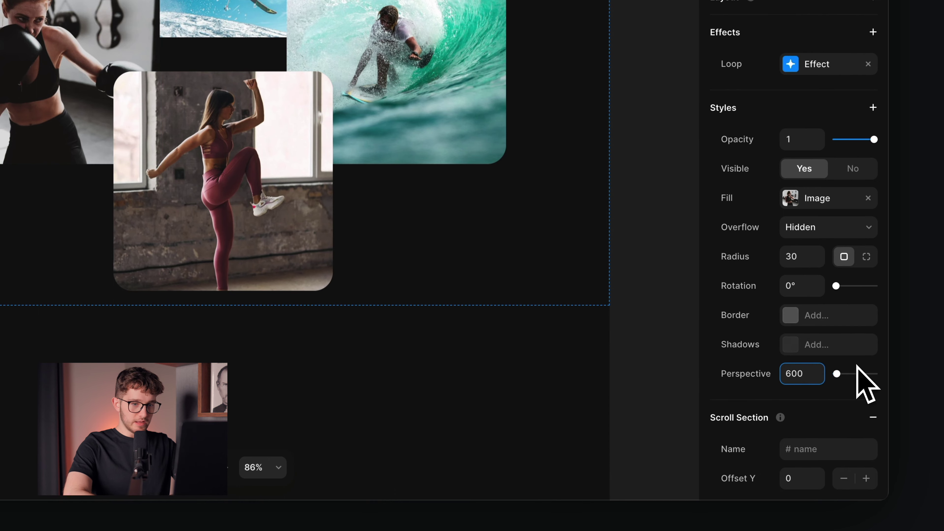
text(600)
click(654, 179)
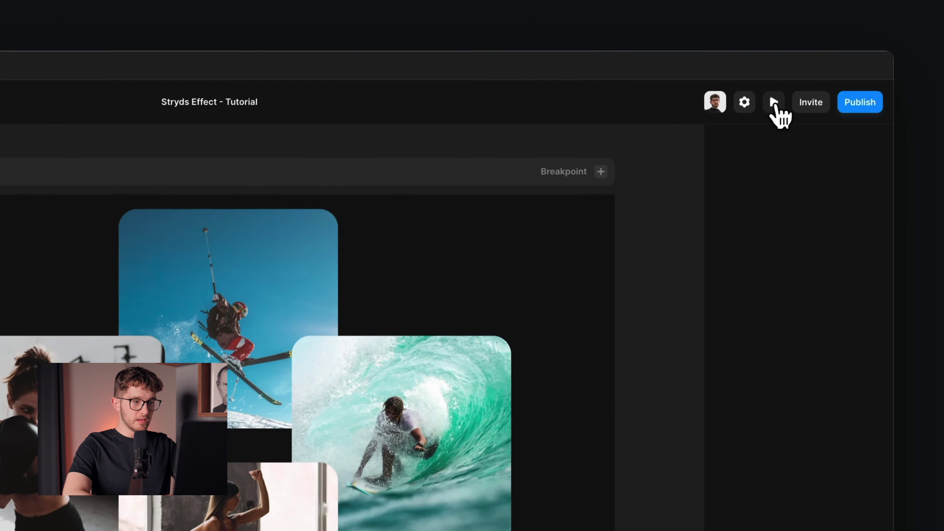
click(775, 105)
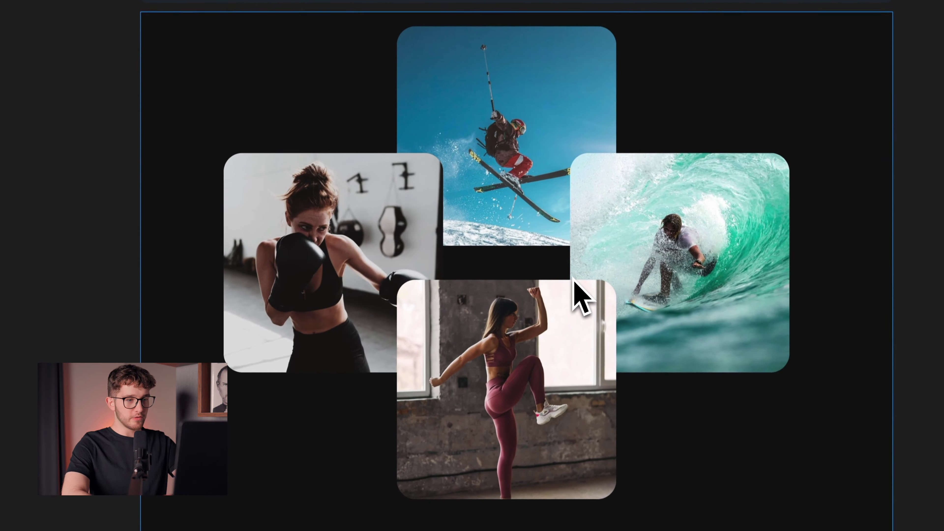
click(79, 351)
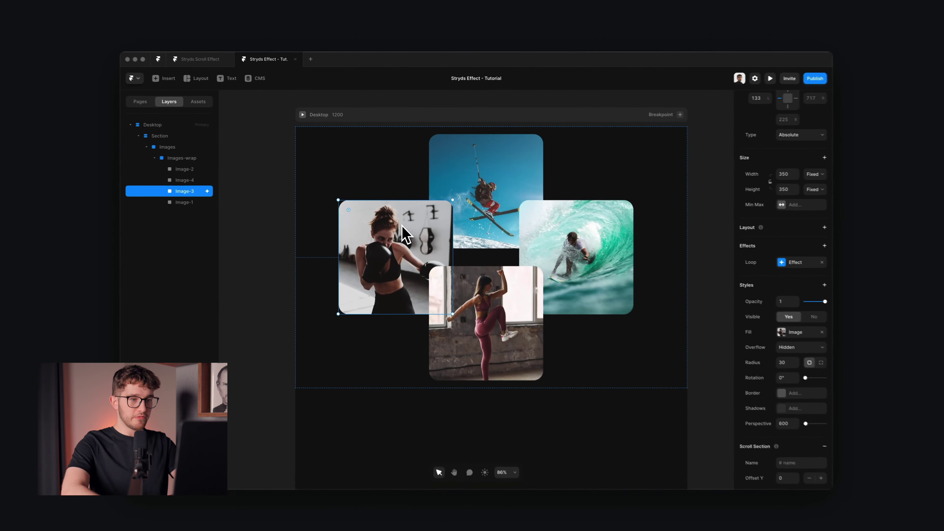
Add a Loop effect to Image-1, the skier image, with a delay of 999999 seconds
click(487, 203)
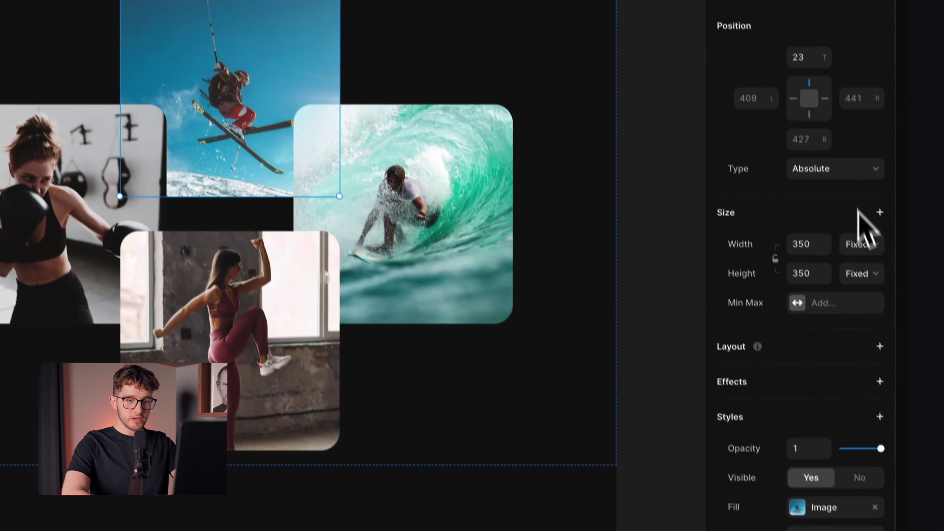
scroll(859, 212, down, 3)
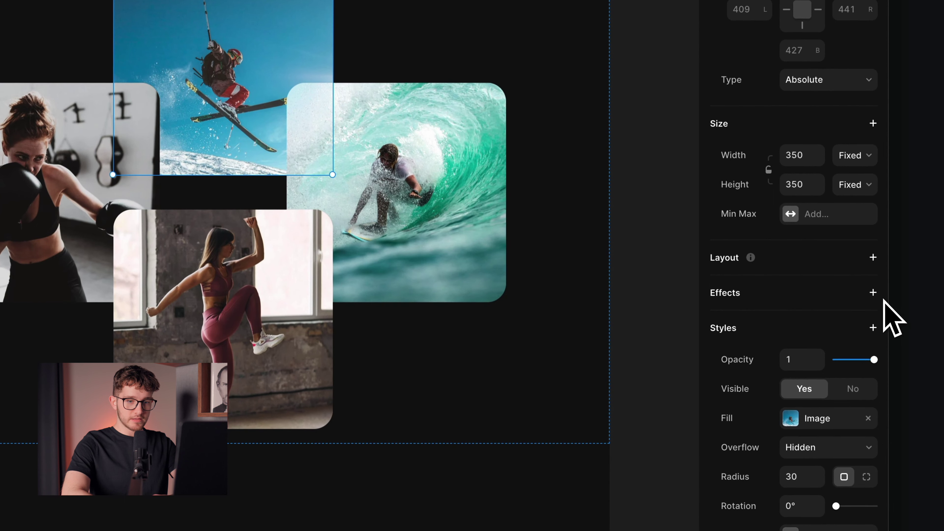
click(873, 293)
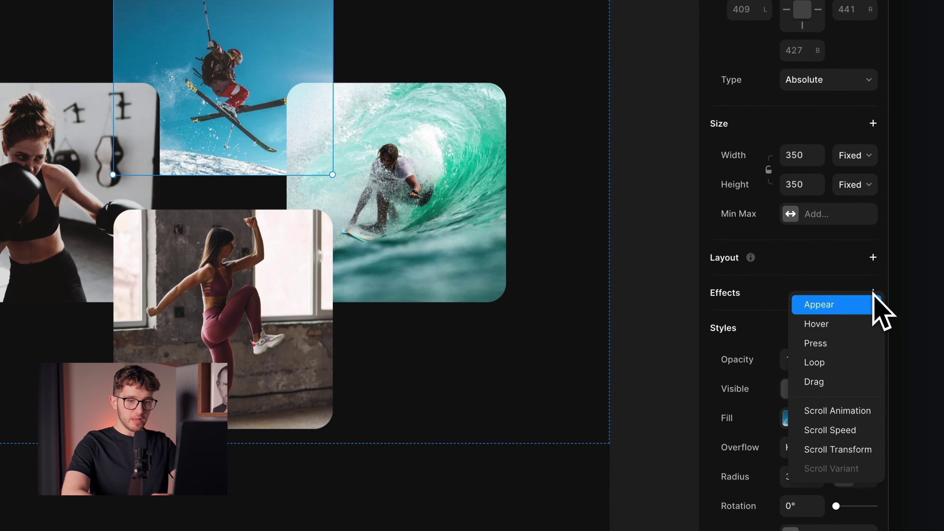
click(849, 363)
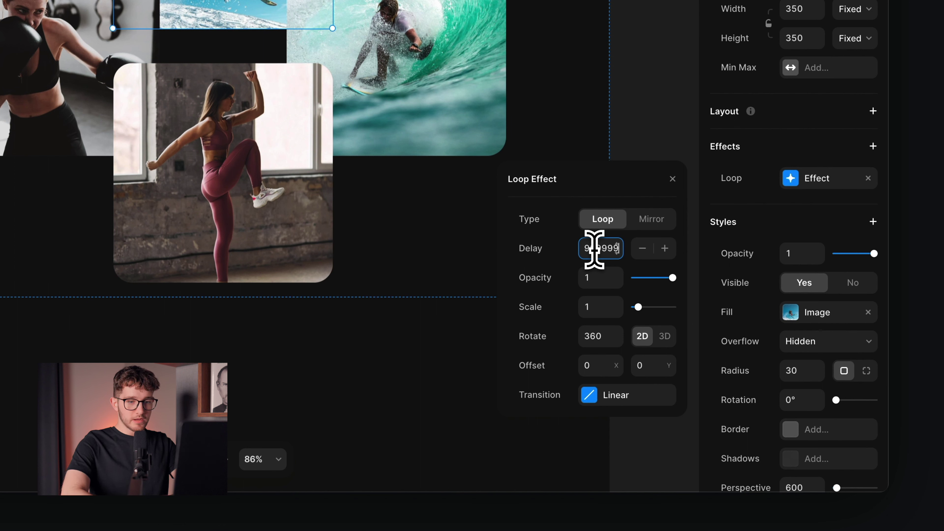
Give Image-1's Loop effect a 3D rotation of -60 on X and a 0-second transition time, and preview it
click(664, 336)
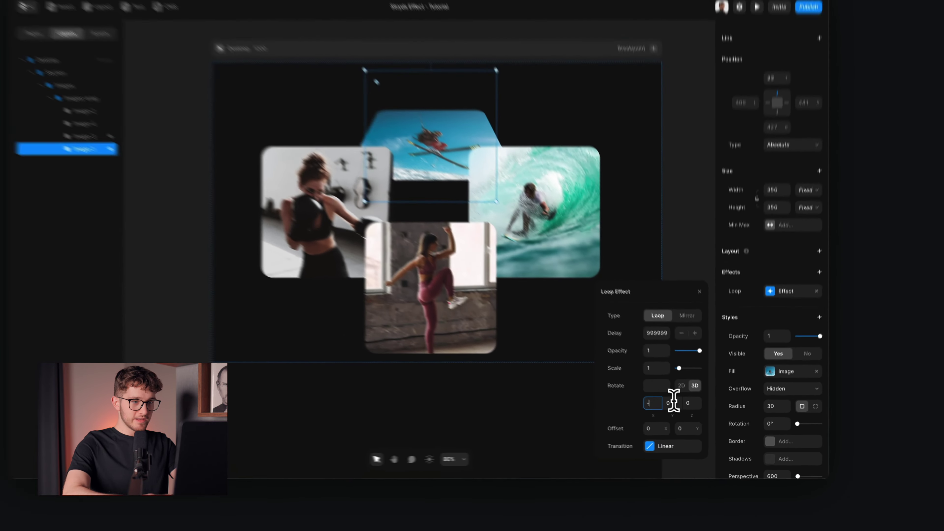
text(-60)
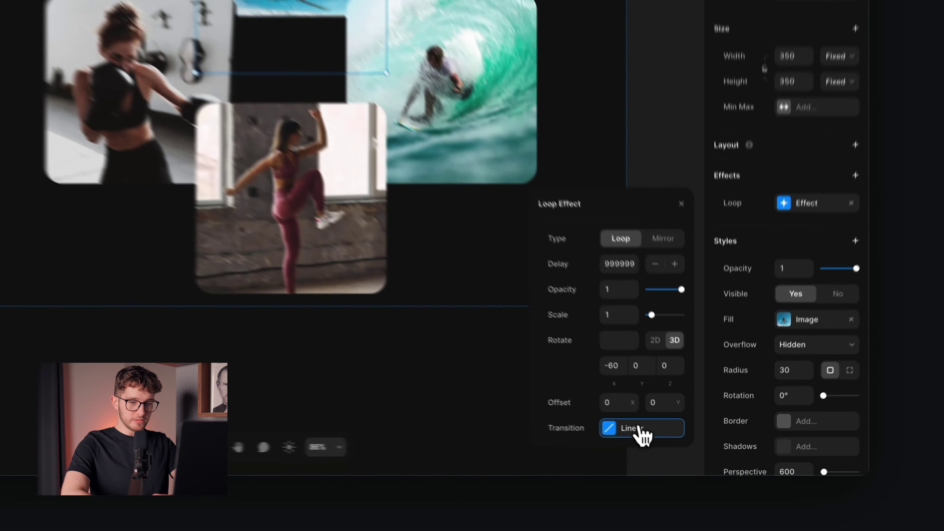
click(680, 449)
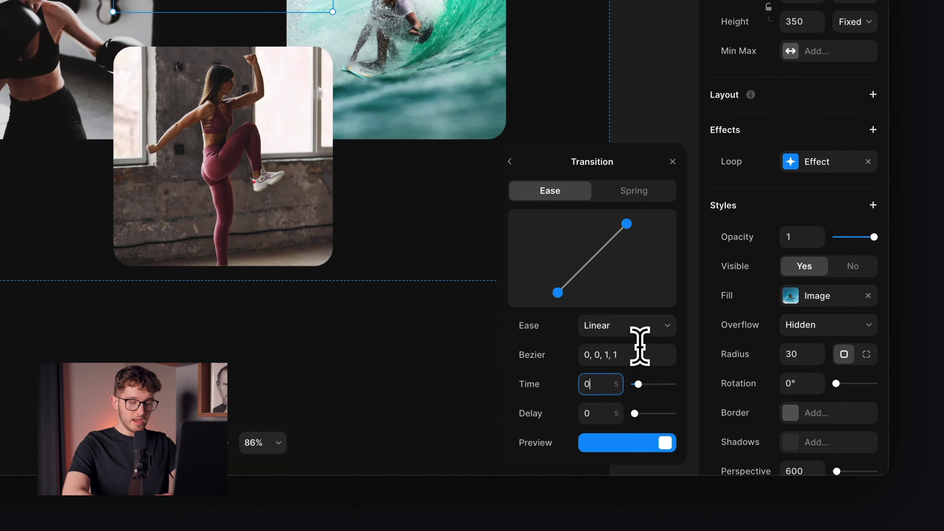
click(754, 82)
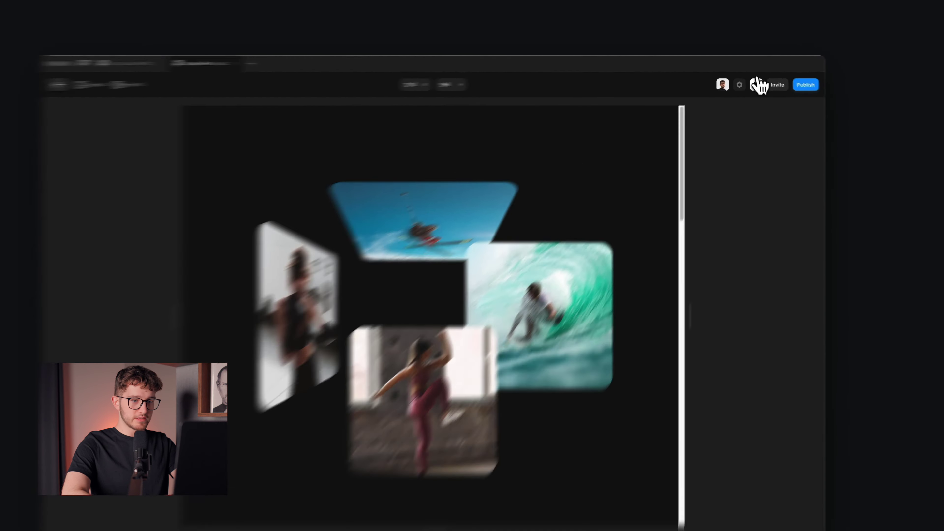
click(755, 80)
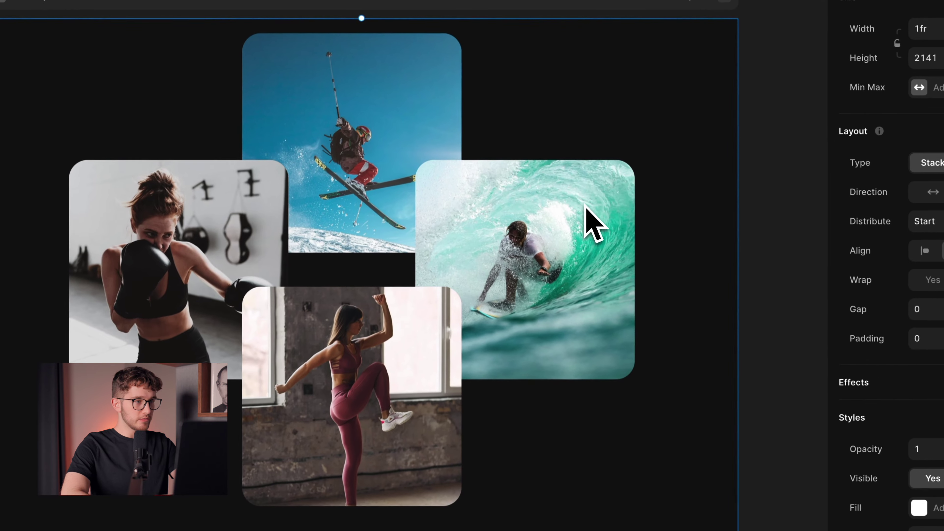
Add a Loop effect to the surfer image
click(594, 224)
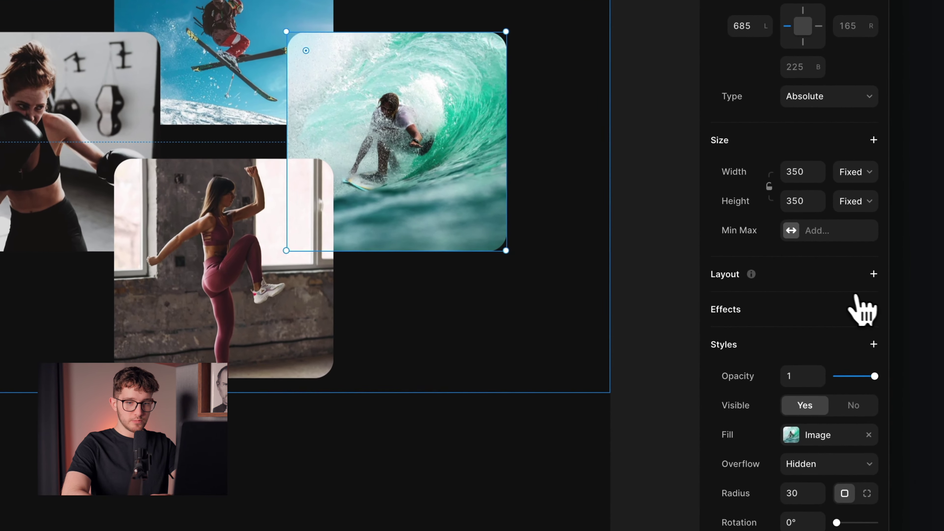
click(873, 309)
click(824, 374)
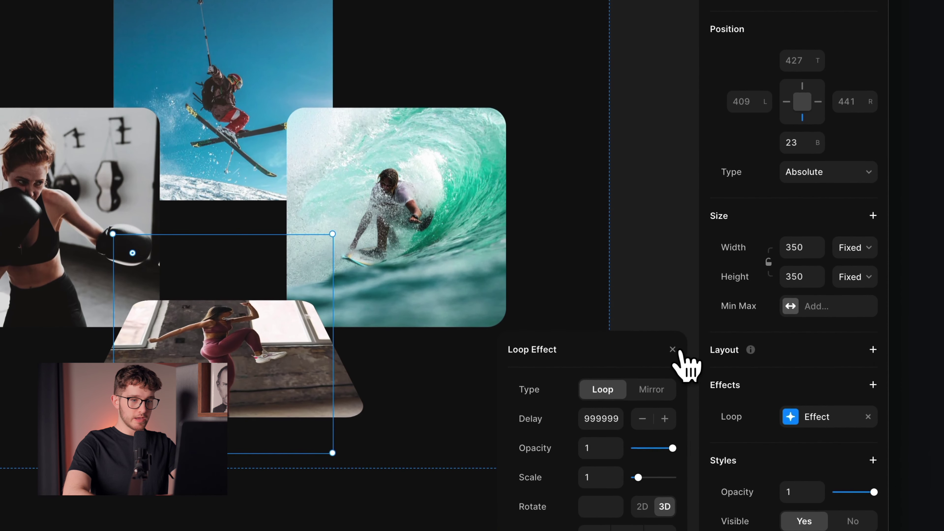
Close the Loop settings of the fitness image and preview the page to check the tilt of all four images
click(673, 350)
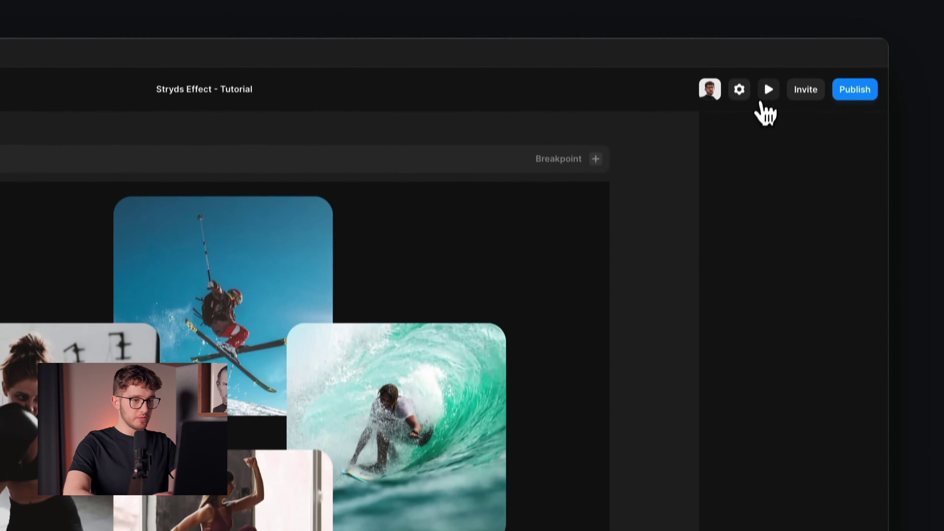
click(770, 89)
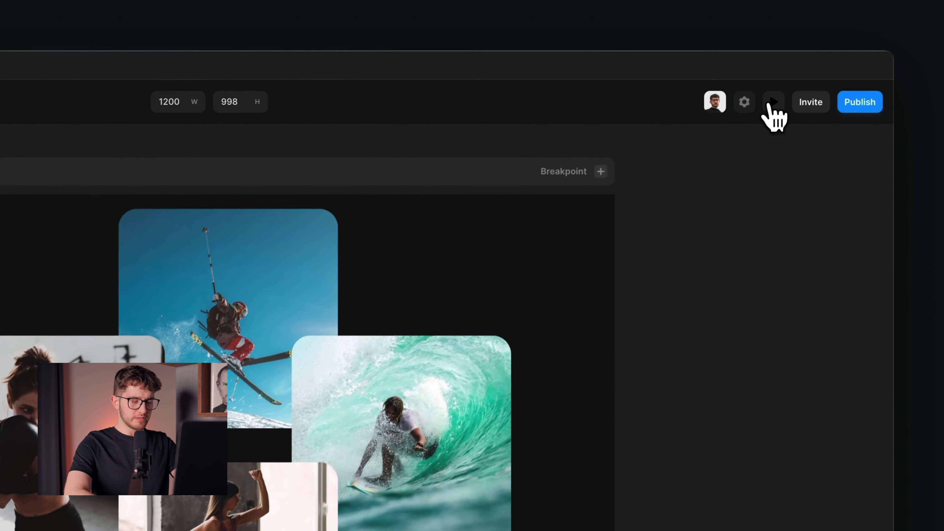
click(769, 107)
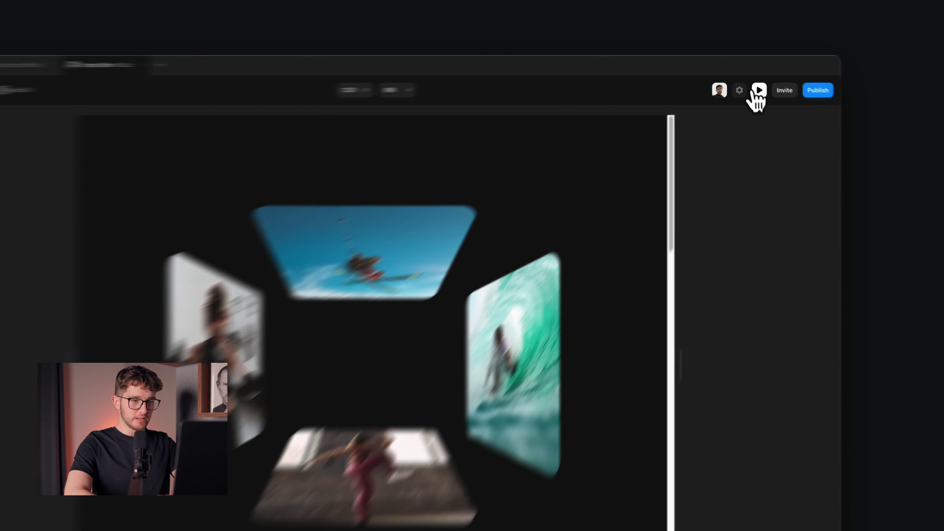
click(754, 81)
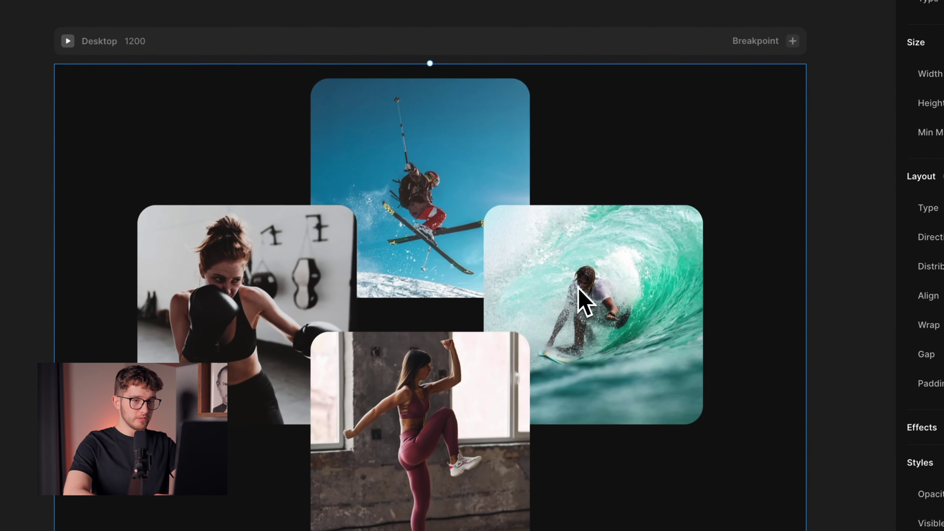
Nudge the surfer image about 16 px left, toward the centre of the image group
double_click(592, 286)
double_click(610, 288)
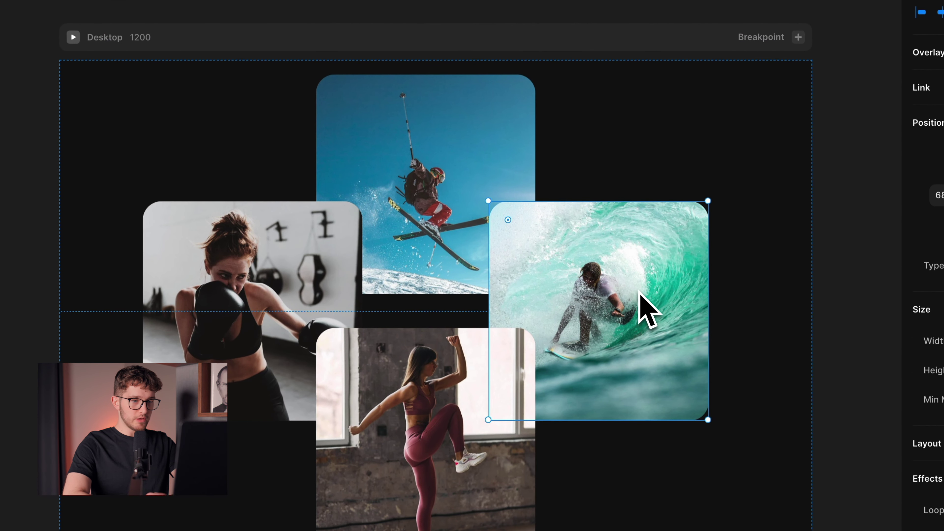
key(Left)
key(Left)
key(Left)
key(Left)
key(Left)
key(Left)
key(Left)
key(Left)
key(Left)
key(Left)
key(Left)
key(Left)
key(Left)
key(Left)
key(Left)
key(Left)
Nudge the boxer image right to a left offset of 157 and the surfer image about 8 px left, checking the spacing in preview
click(215, 306)
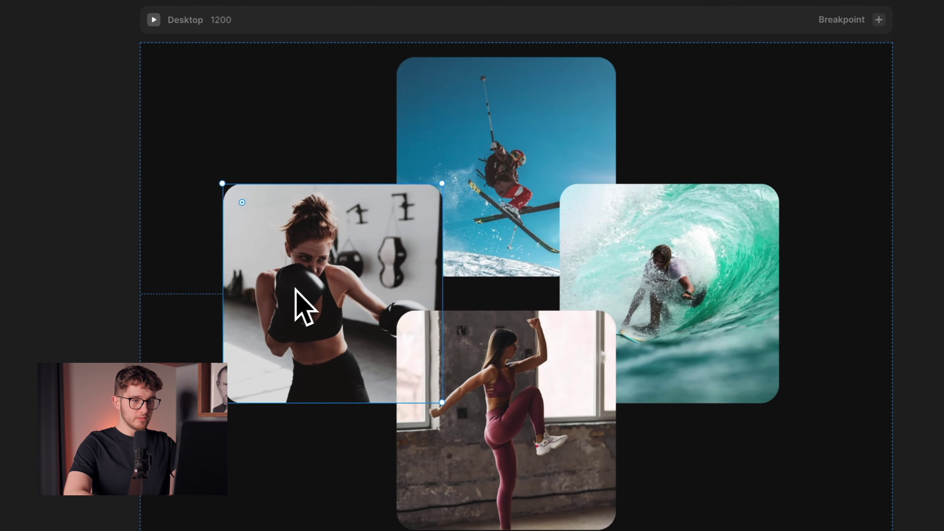
key(shift+Right)
key(shift+Right)
click(679, 245)
key(Left)
key(Left)
key(Left)
key(Left)
key(Left)
key(Left)
key(Left)
key(Left)
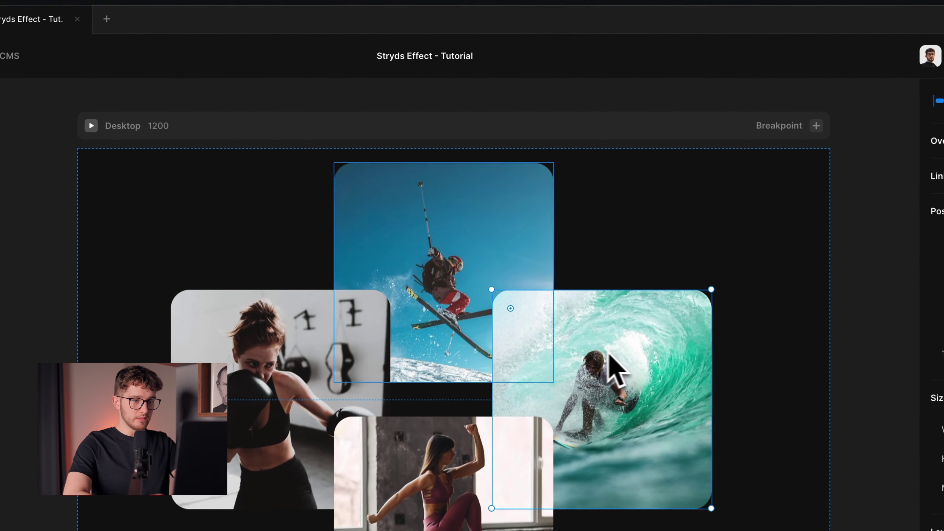
click(419, 221)
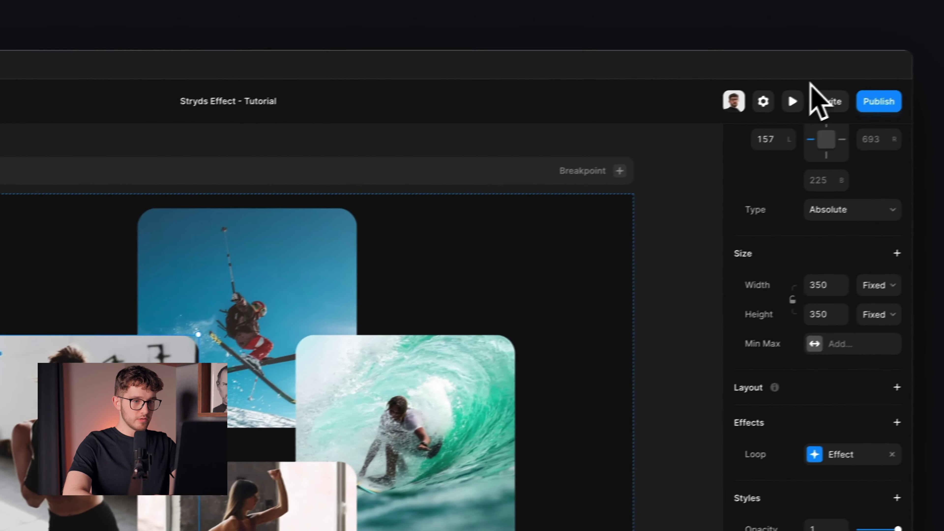
click(793, 101)
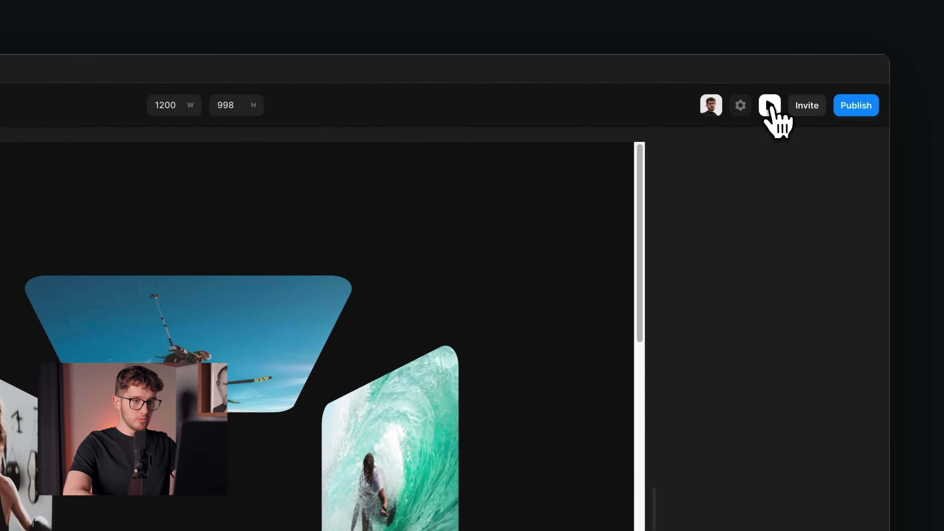
click(768, 107)
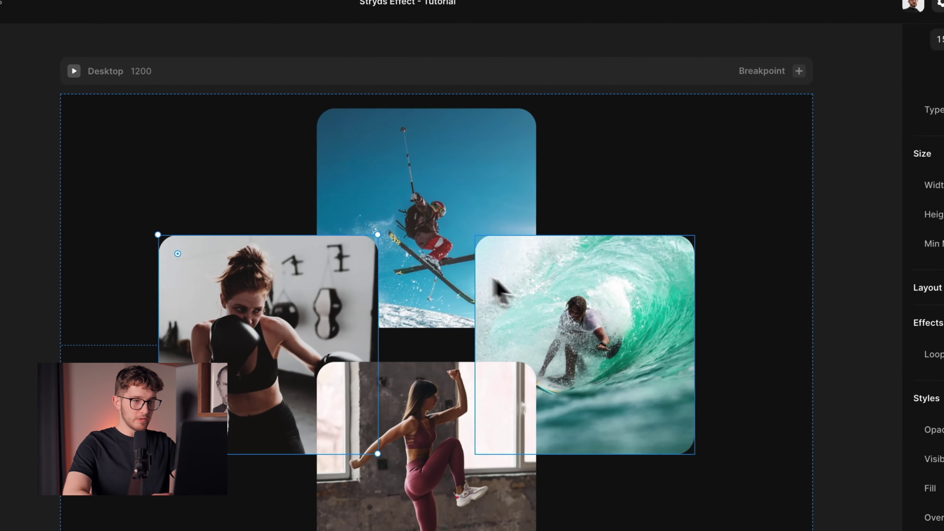
Nudge the surfer and boxer images slightly closer together and the skier image up to a top offset of 7
click(348, 408)
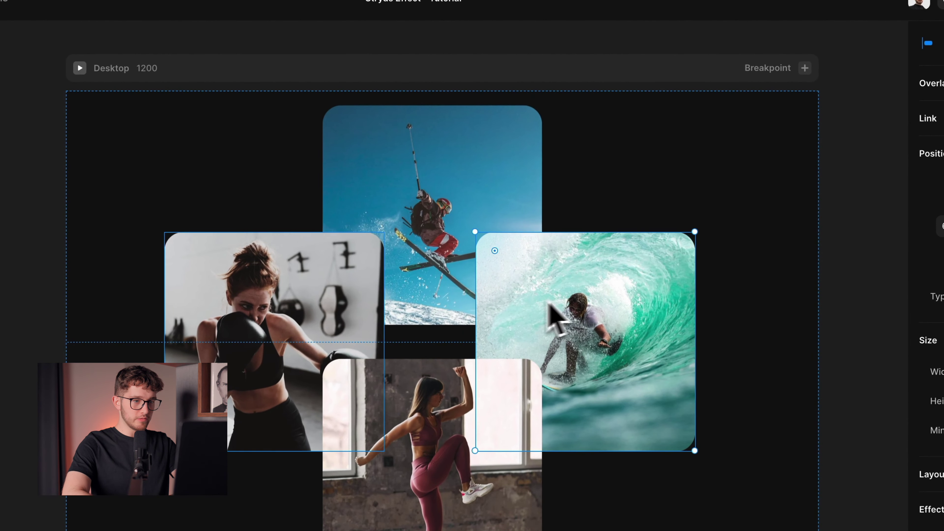
click(268, 362)
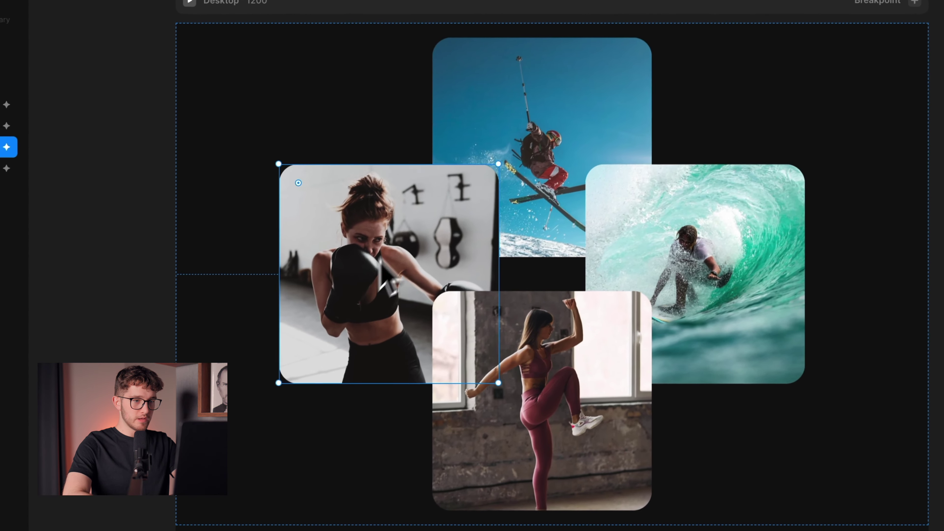
click(416, 238)
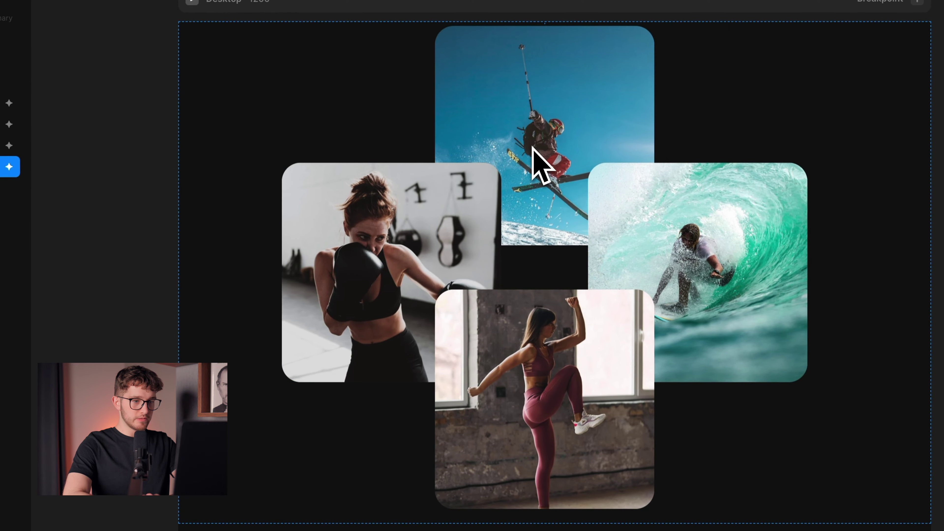
Nudge the fitness image down to a bottom offset of 7 and preview the page
click(544, 373)
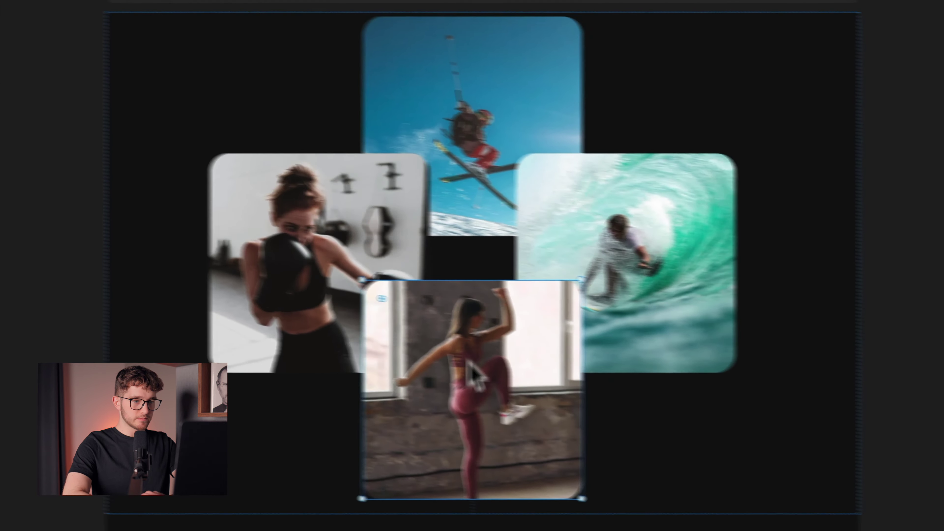
key(Down)
key(Down)
key(Down)
key(Down)
key(Down)
key(Down)
key(Down)
key(Down)
key(Down)
key(Down)
key(Down)
key(Down)
key(Down)
key(Down)
key(Down)
key(Down)
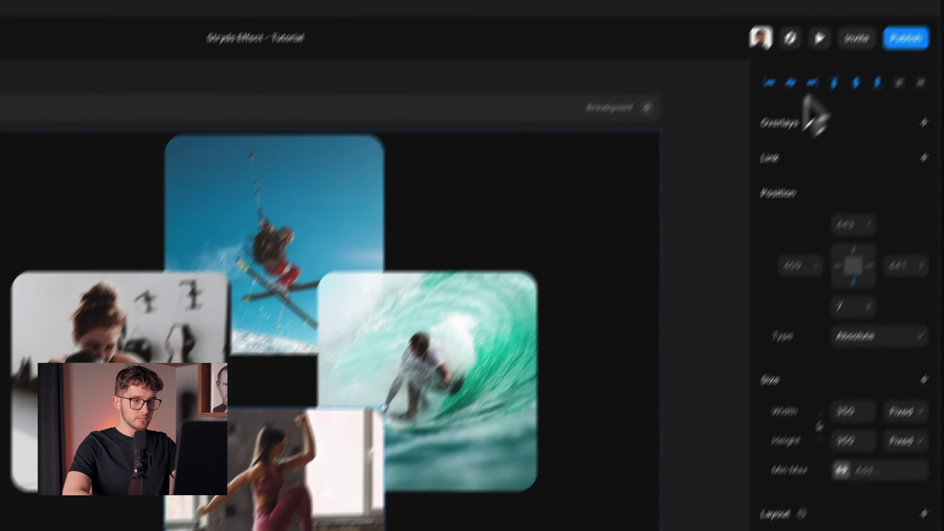
click(819, 38)
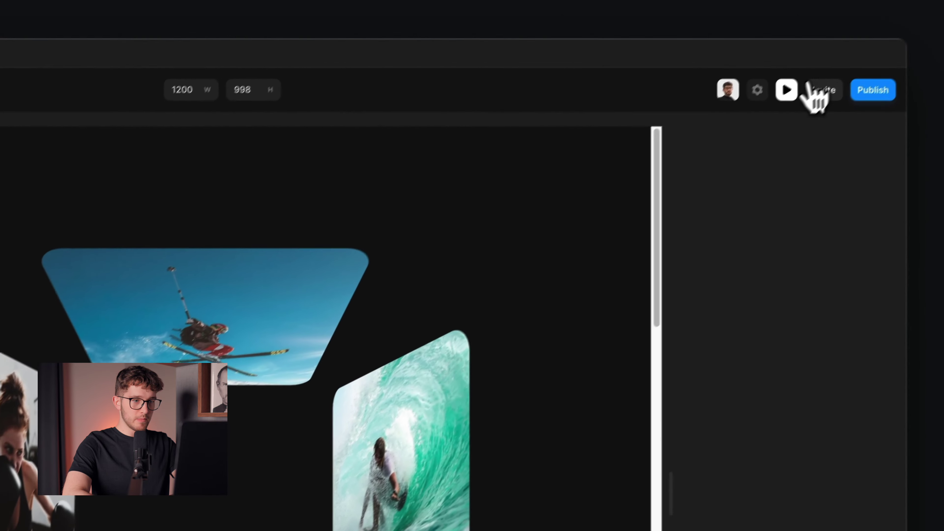
click(786, 90)
Set the skier image's top offset to 0 and the fitness image's bottom offset to 0
click(543, 82)
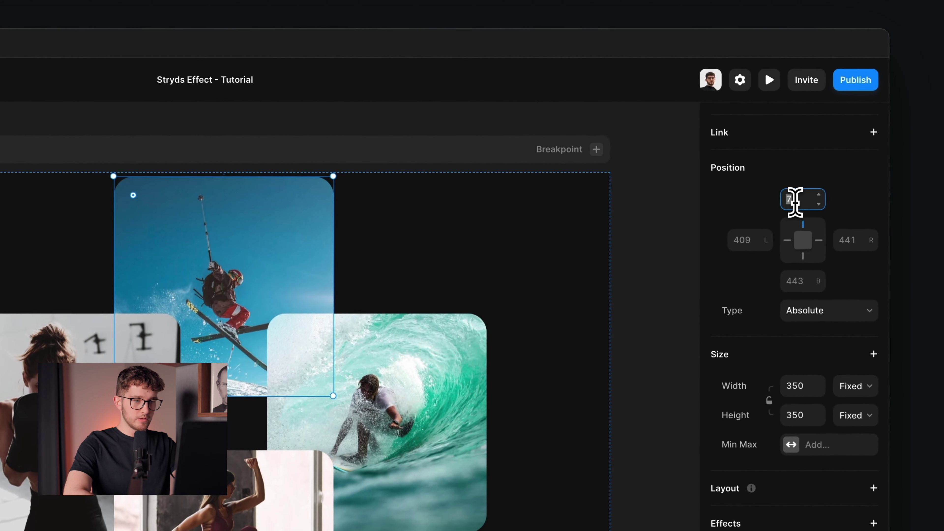
click(909, 93)
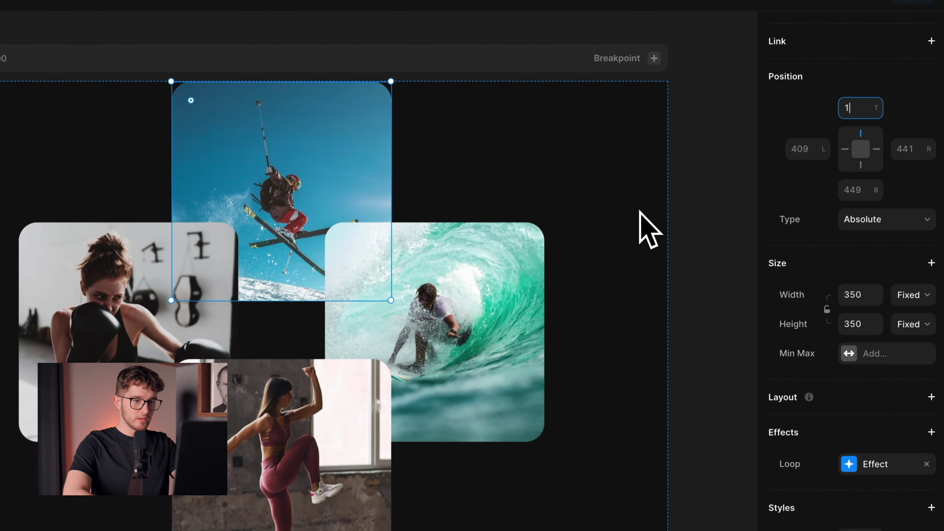
key(BackSpace)
text(0)
click(279, 495)
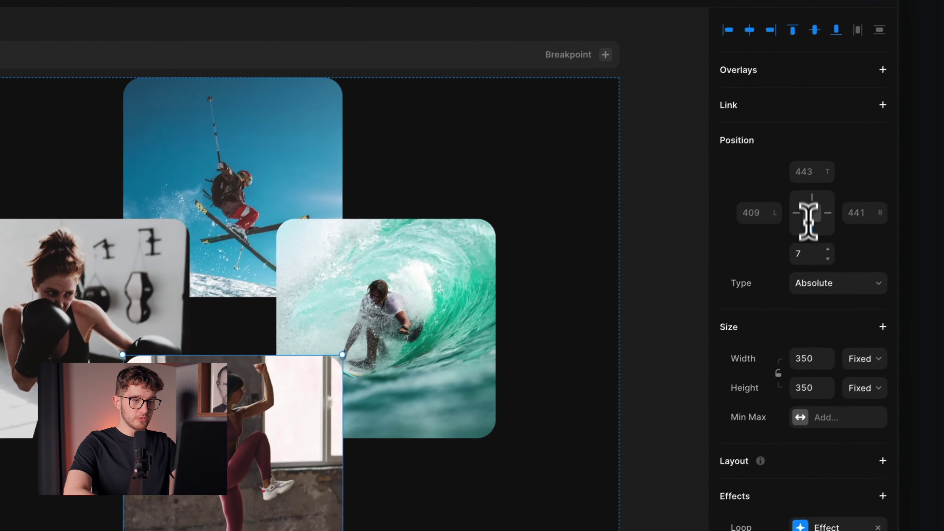
click(940, 131)
key(BackSpace)
text(0)
Preview the page to check the spacing between the four tilted images
click(549, 234)
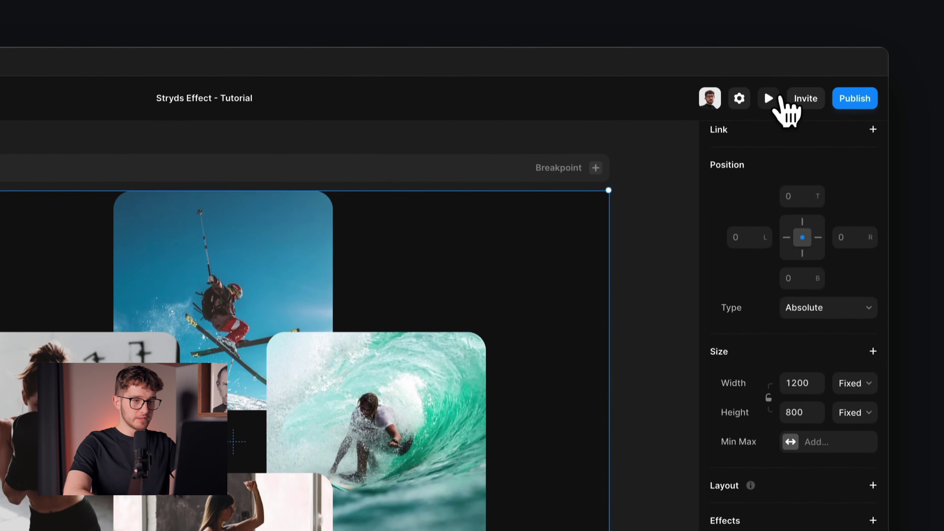
click(768, 2)
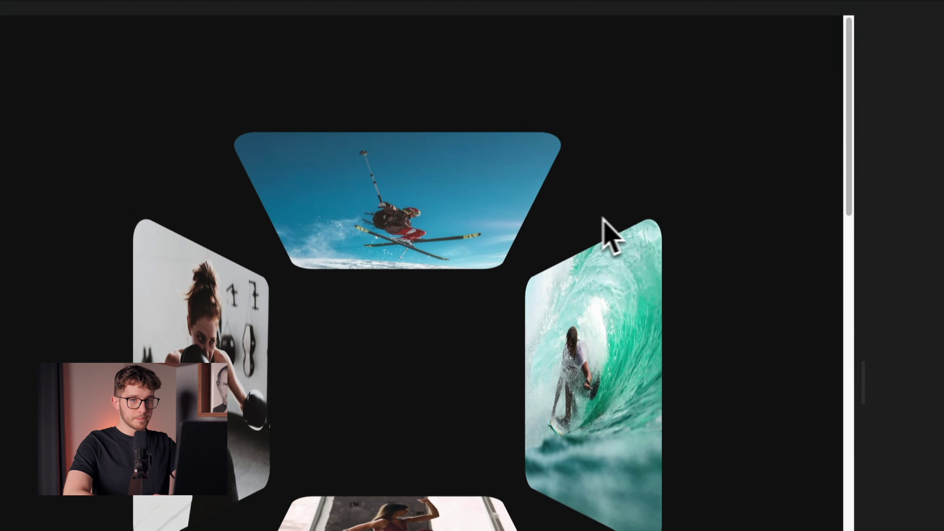
key(Escape)
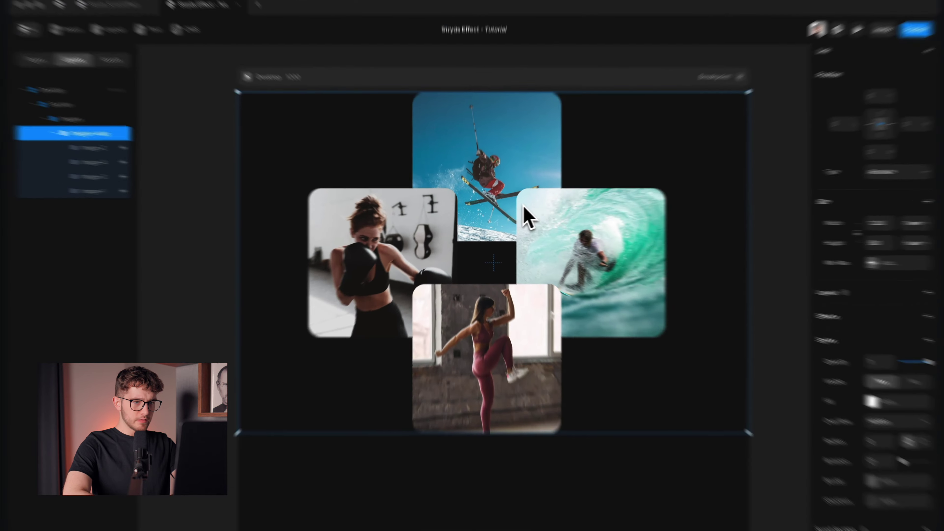
Select all four images and move them together to centre them horizontally in Images-wrap
click(508, 210)
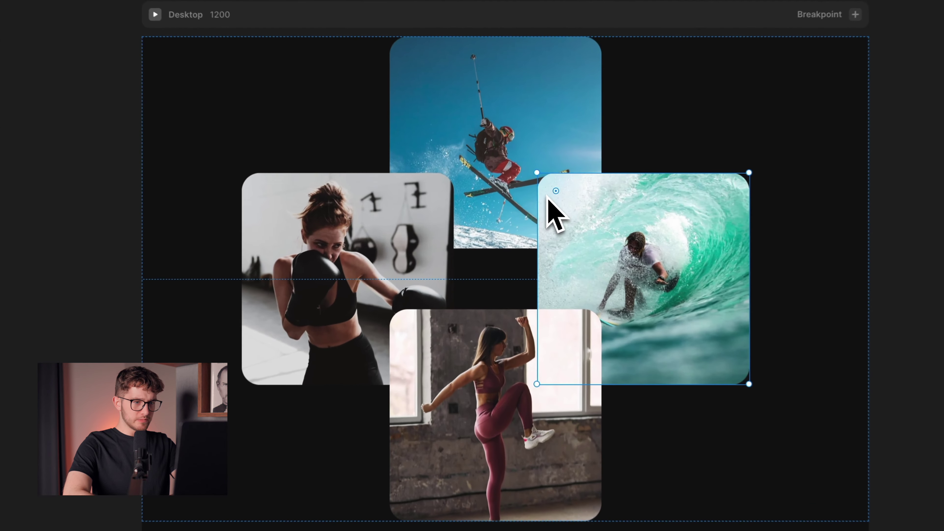
shift+click(501, 192)
shift+click(474, 422)
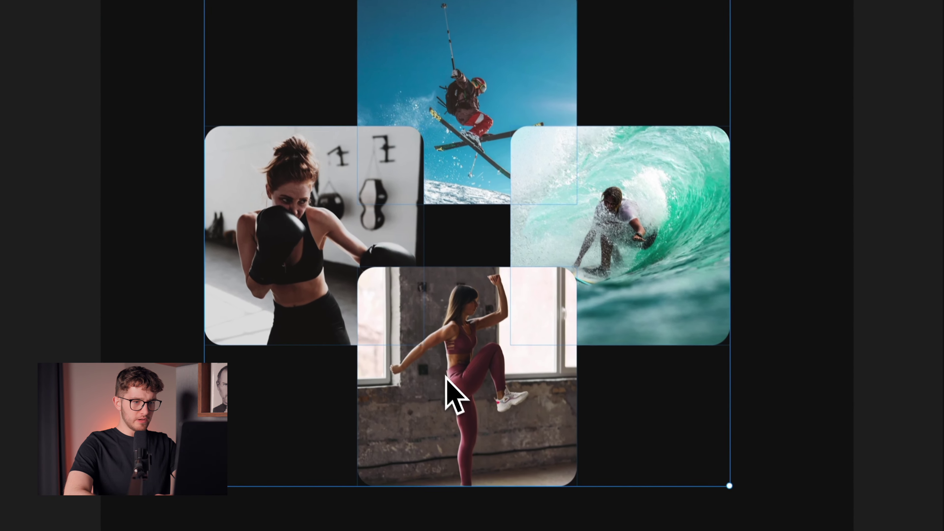
drag(475, 415, 483, 416)
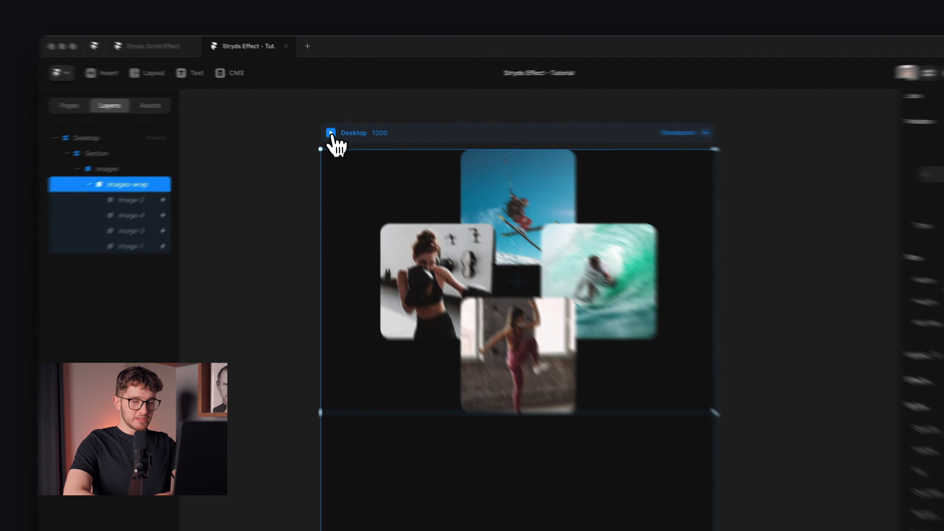
Preview the Desktop page and scroll through it to check how the tilted images stick during scrolling
click(329, 123)
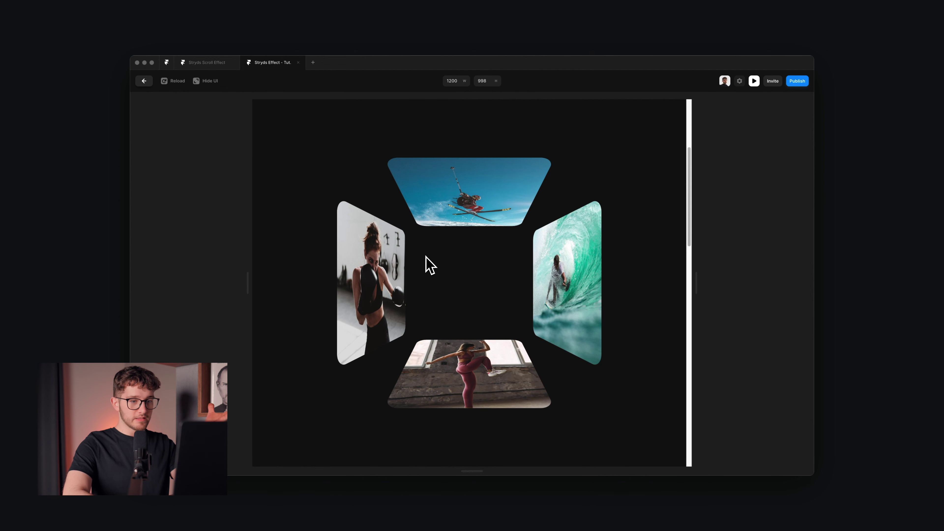
scroll(431, 265, down, 5)
scroll(431, 265, up, 10)
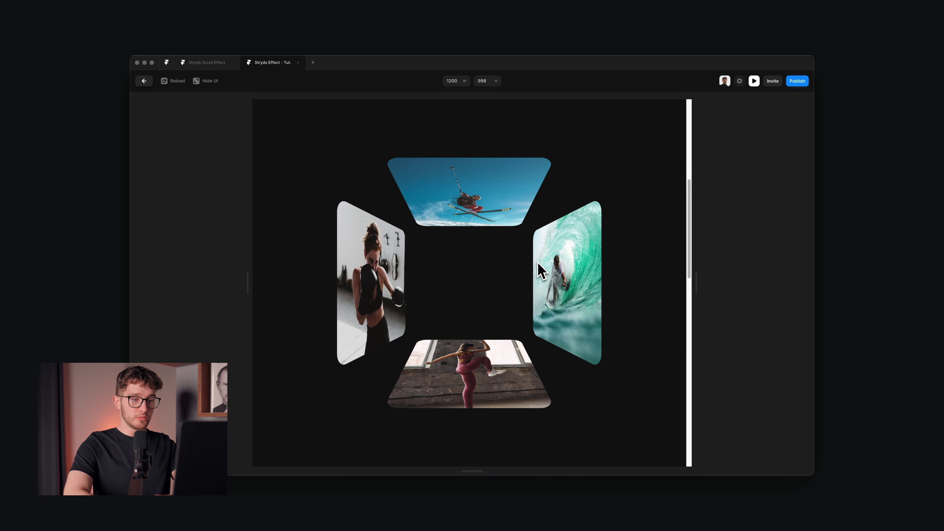
scroll(539, 268, down, 2)
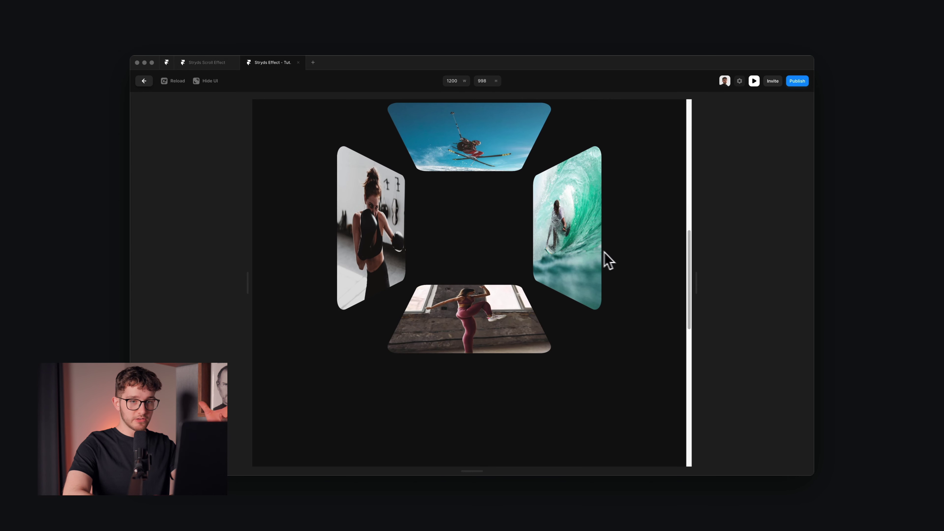
click(753, 81)
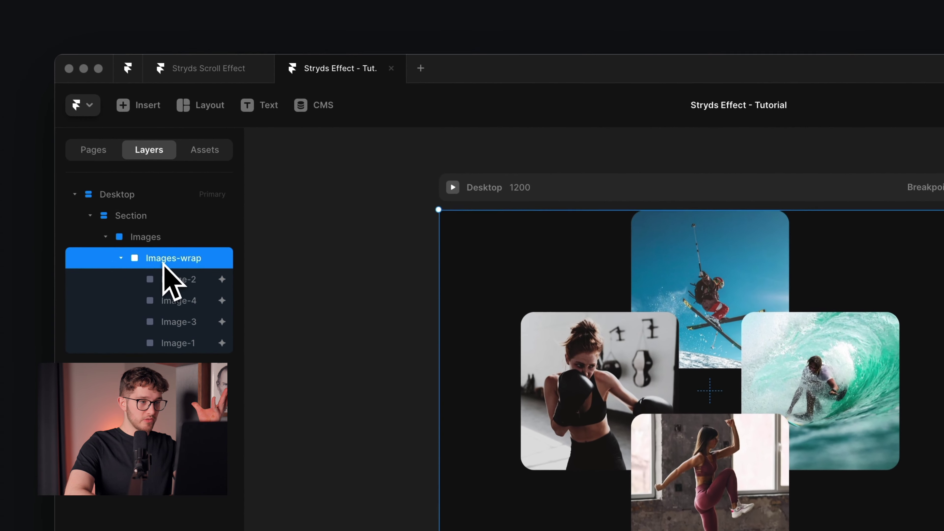
Select the Images layer and examine its Sticky position and size settings
click(81, 123)
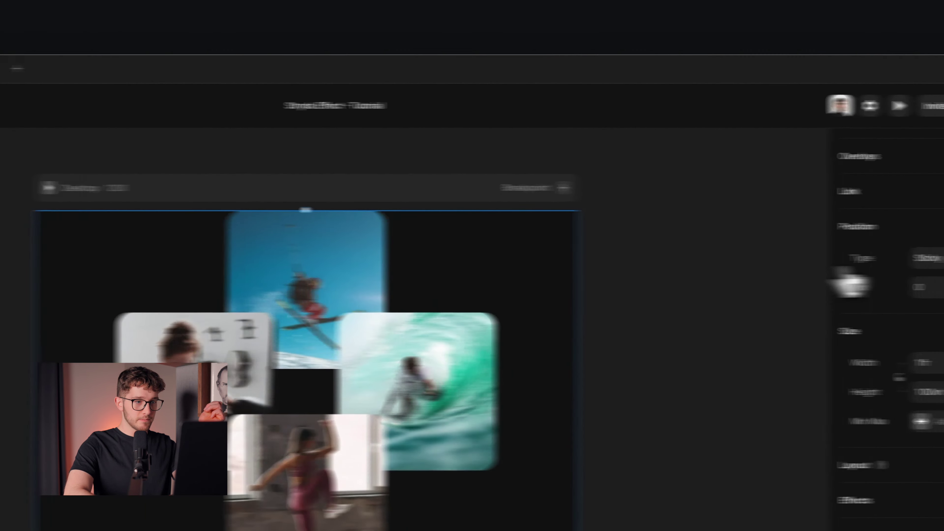
click(836, 260)
click(835, 260)
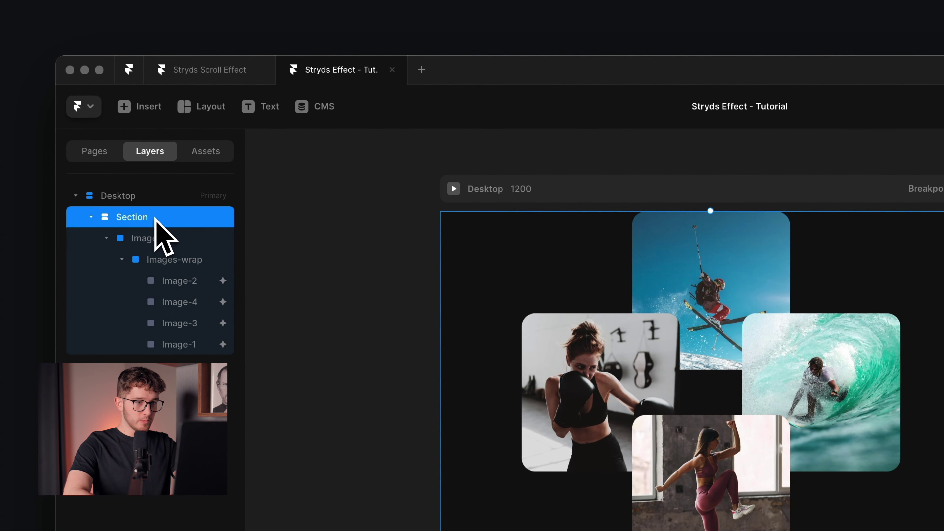
Select the Section layer and extend its bottom edge downward to make the section taller
scroll(559, 215, down, 3)
scroll(559, 215, down, 2)
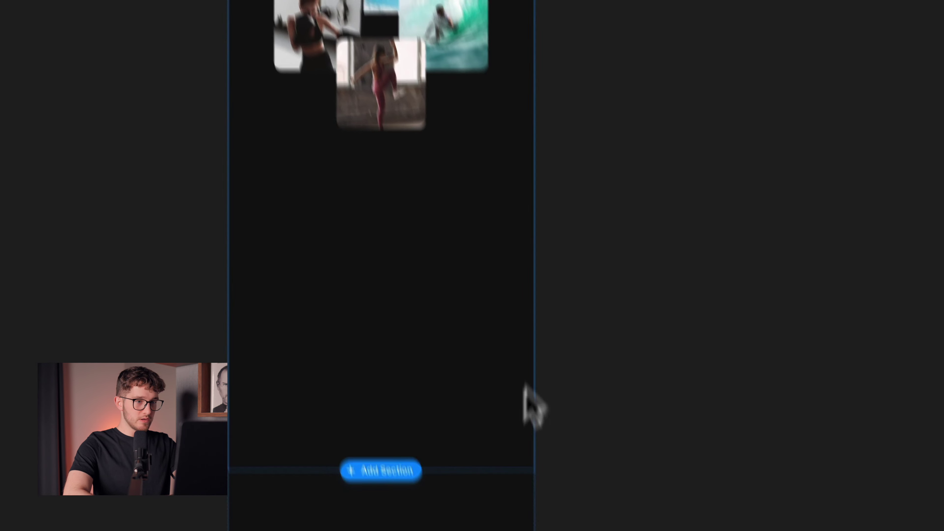
drag(458, 470, 458, 518)
scroll(484, 255, down, 3)
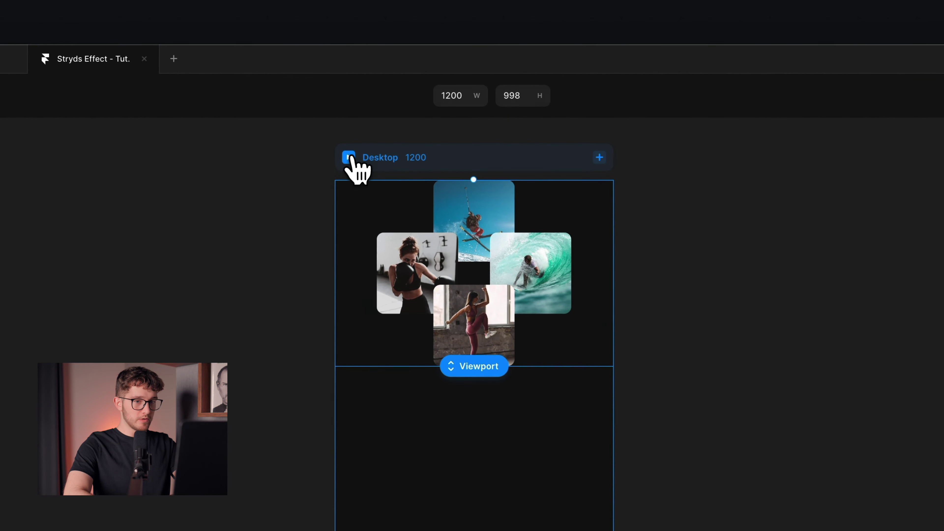
Preview the Desktop page and scroll up and down to check how the images stick within the taller section
click(349, 157)
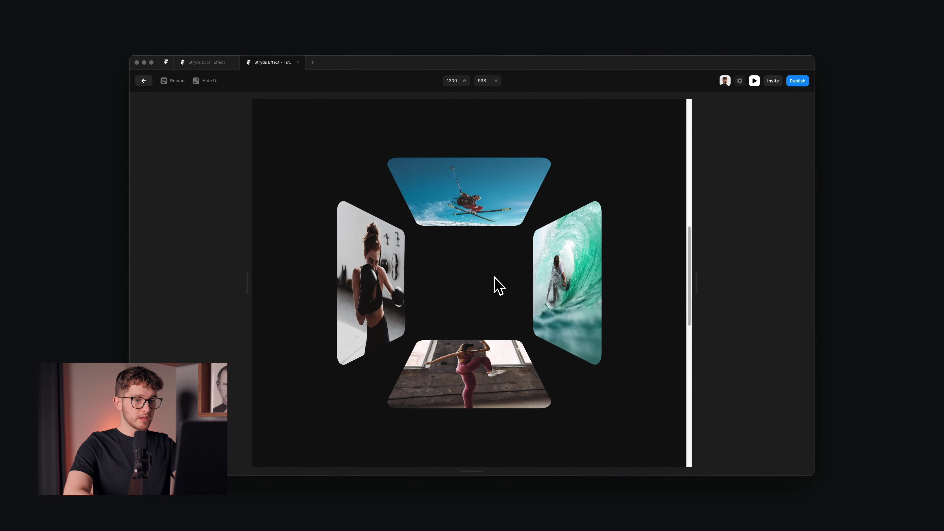
scroll(498, 286, down, 2)
scroll(498, 287, up, 2)
scroll(498, 286, down, 3)
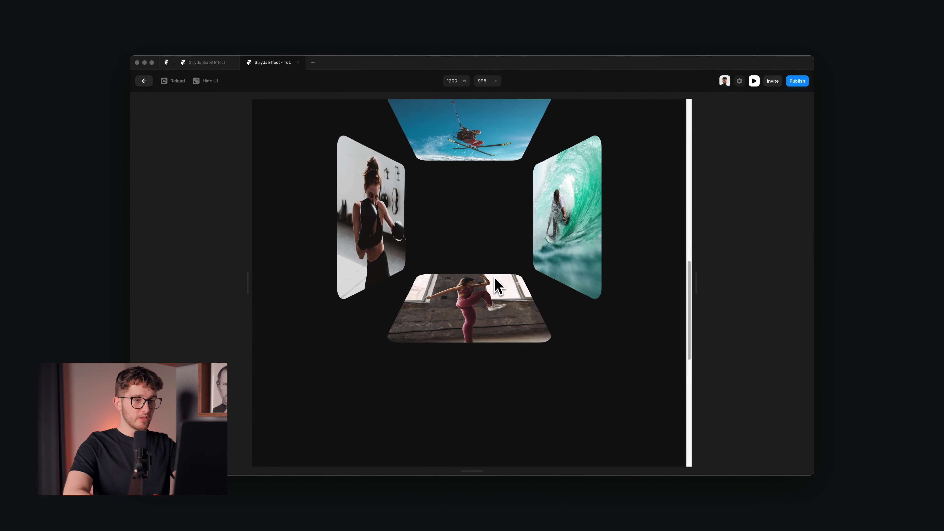
scroll(498, 287, down, 6)
scroll(515, 188, up, 6)
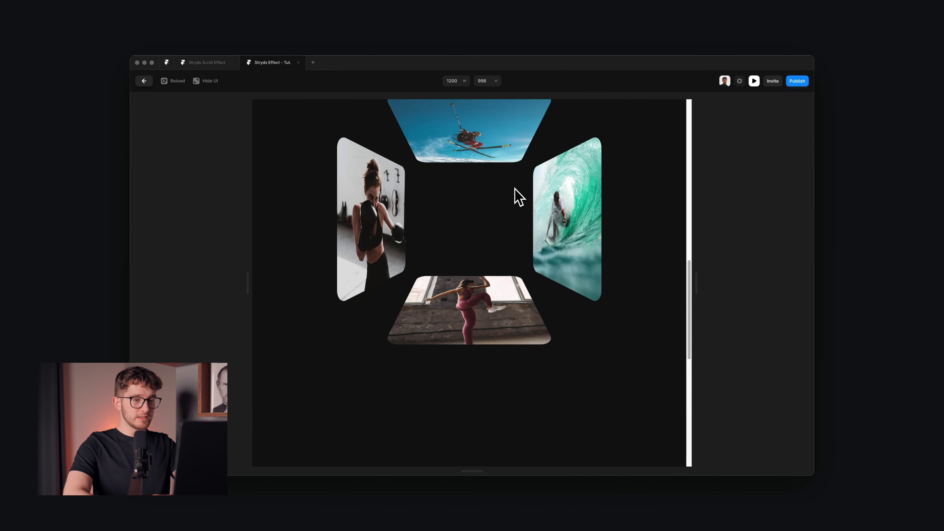
scroll(562, 283, down, 2)
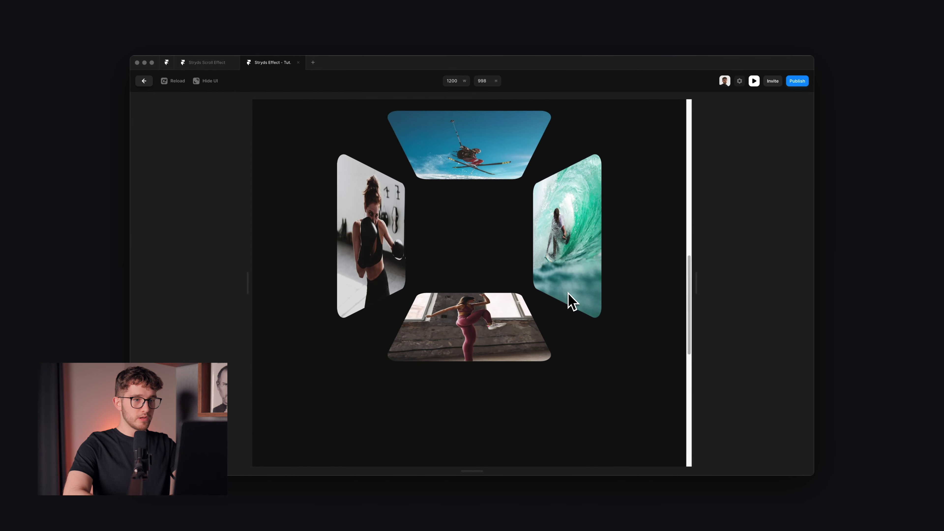
scroll(491, 204, down, 4)
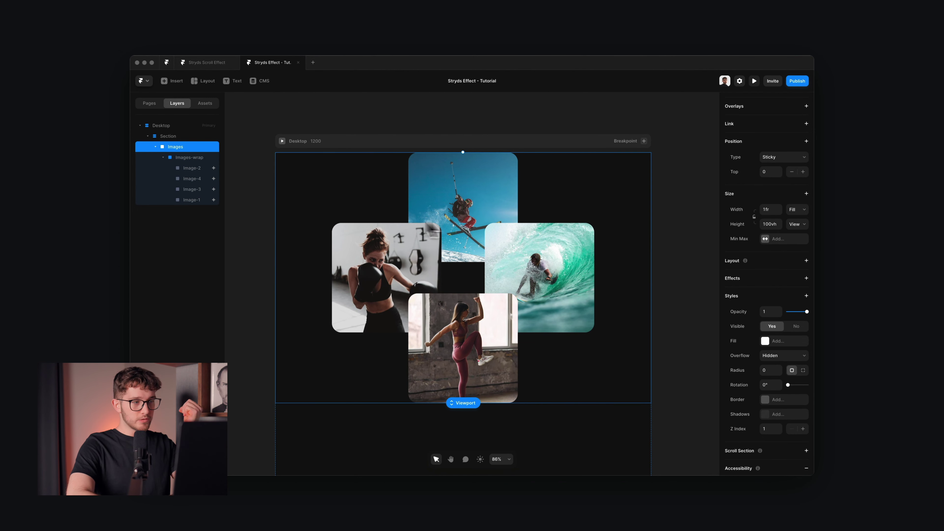
Add a Scroll Transform effect with the On Scroll trigger to the Images-wrap layer
click(179, 159)
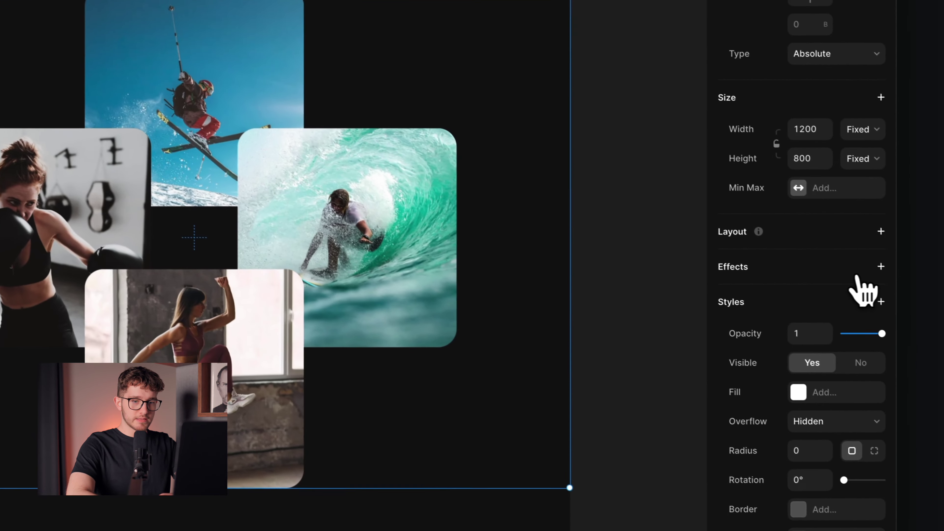
click(874, 263)
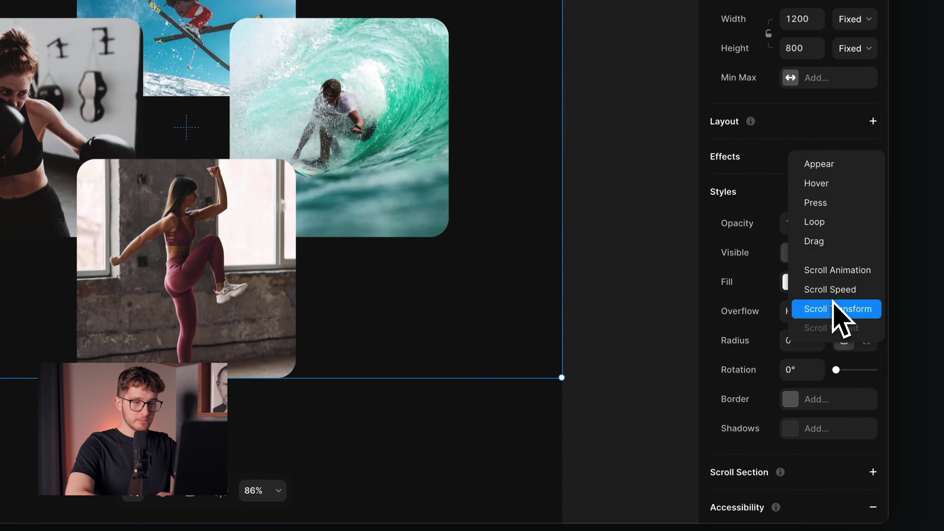
click(834, 307)
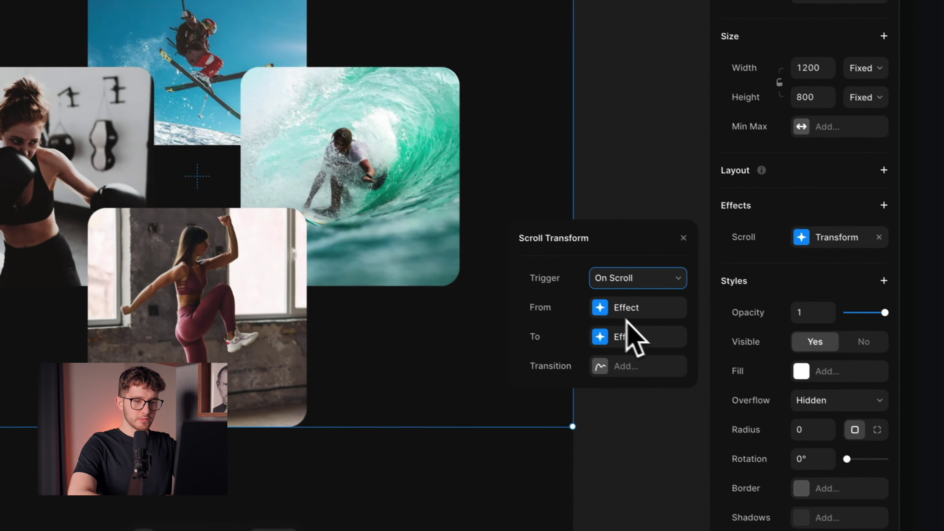
click(595, 273)
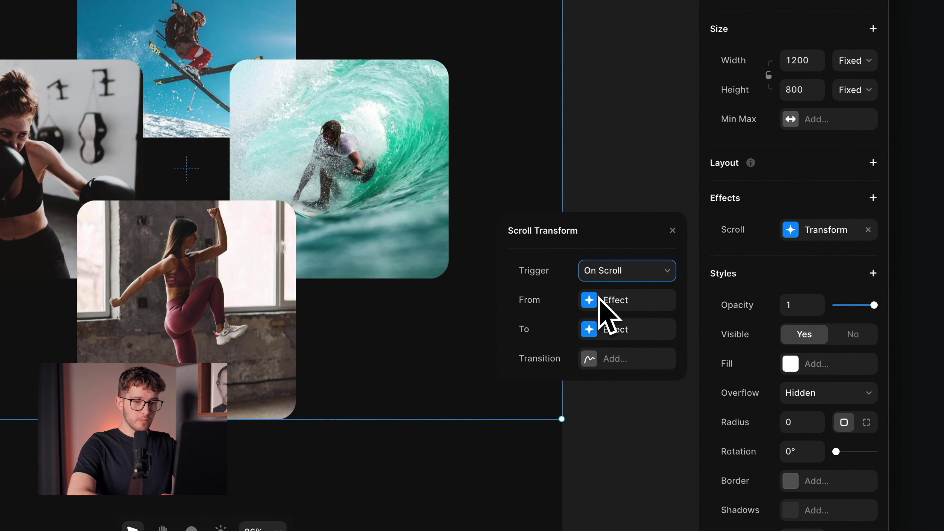
Set the Scroll Transform's From state to opacity 0.3, scale 0.5 and a 2D rotation of -90
click(631, 301)
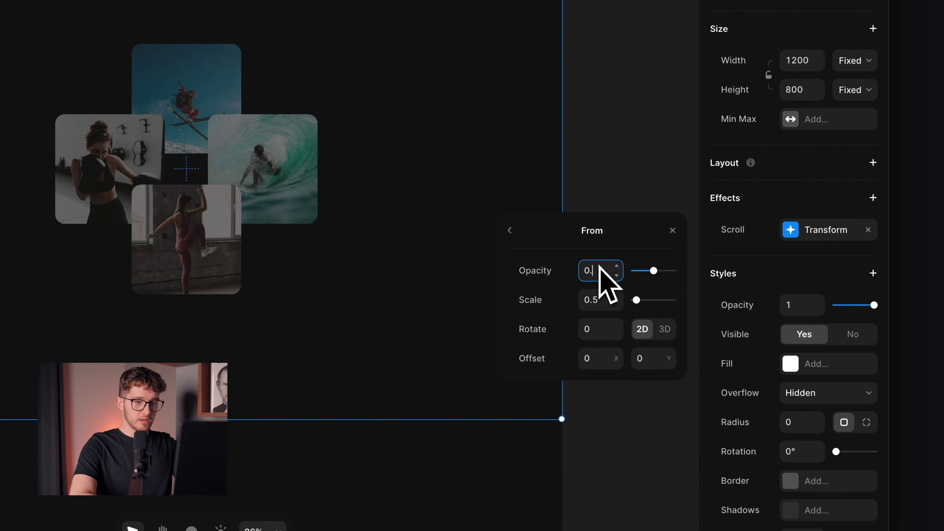
key(Return)
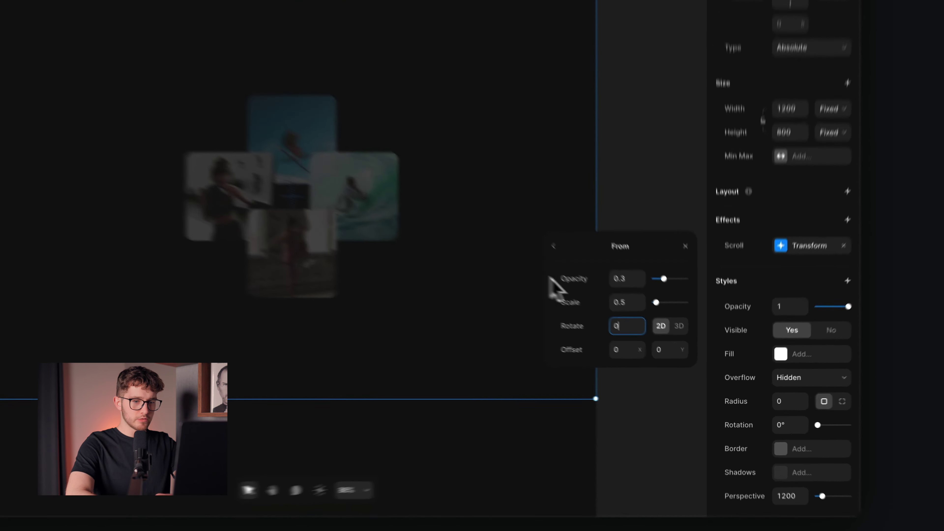
click(594, 324)
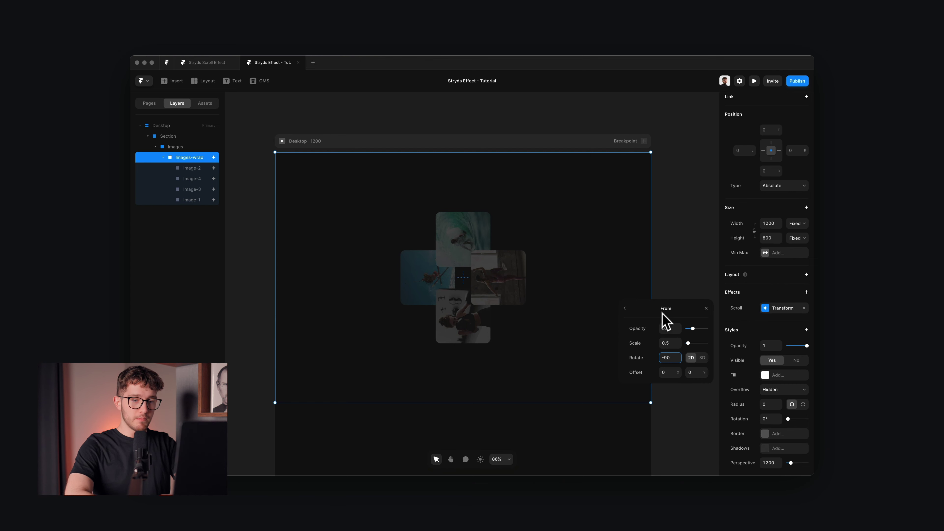
double_click(666, 358)
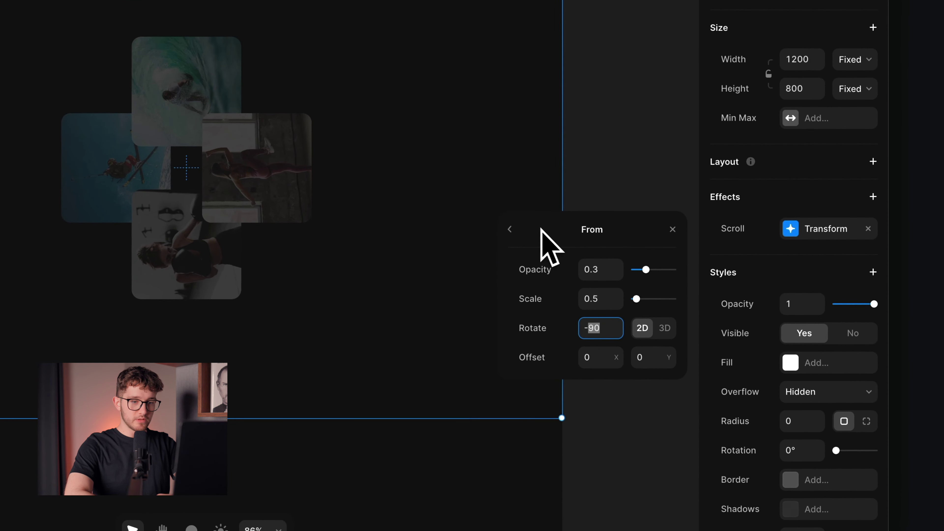
click(510, 226)
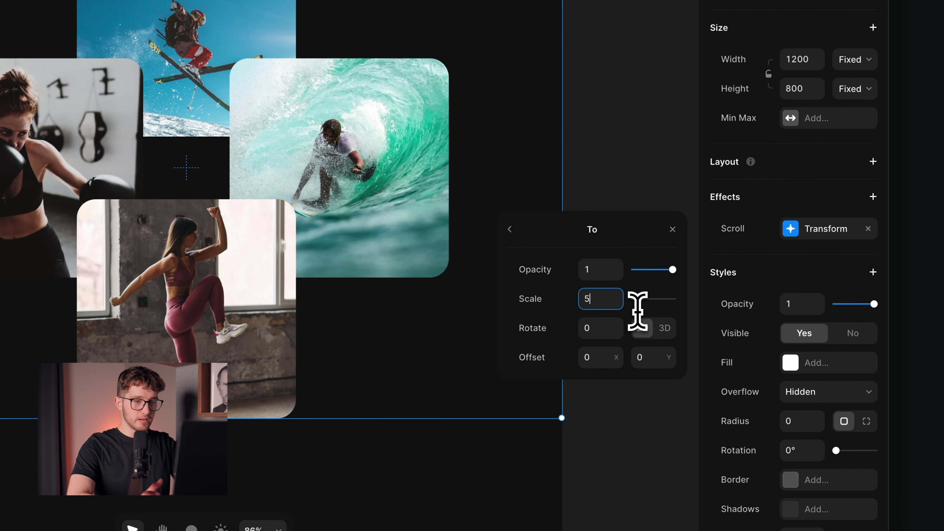
Set the Scroll Transform's To state to scale 5 with rotation 0, and close the effect settings
key(Return)
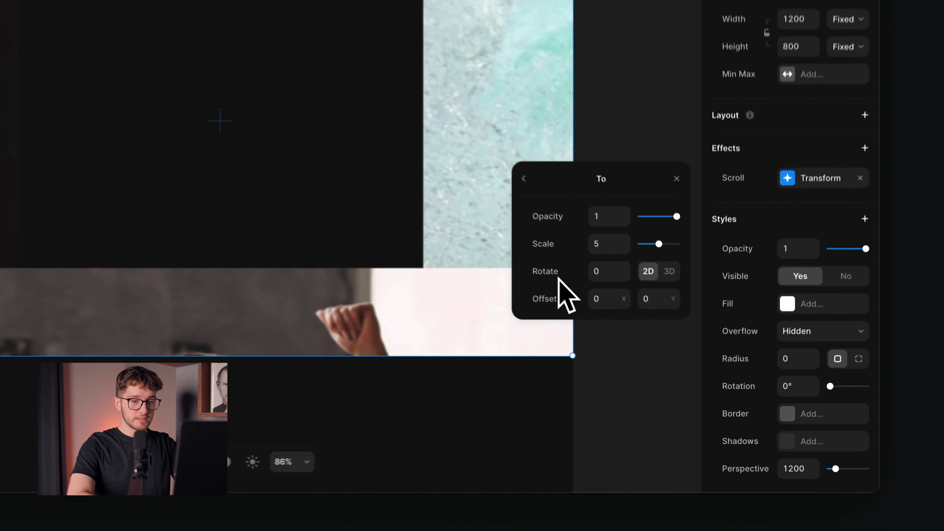
click(667, 358)
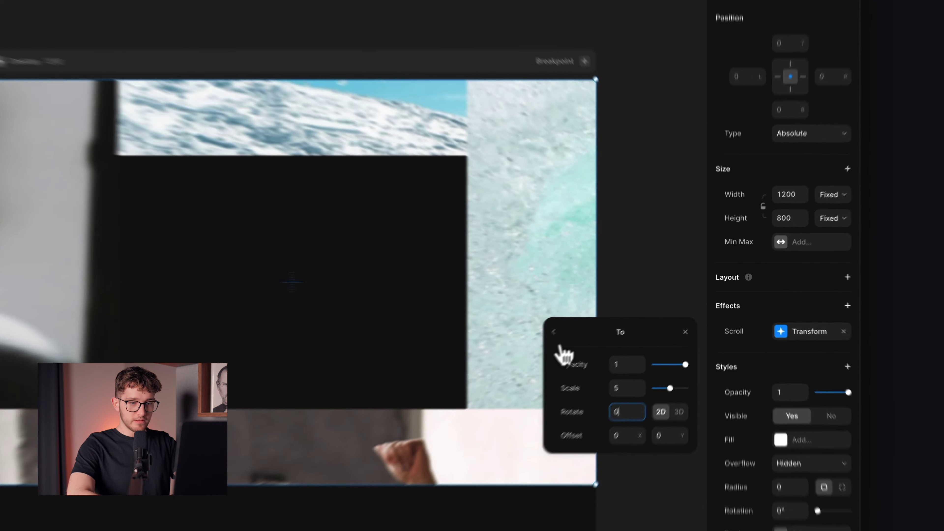
click(625, 308)
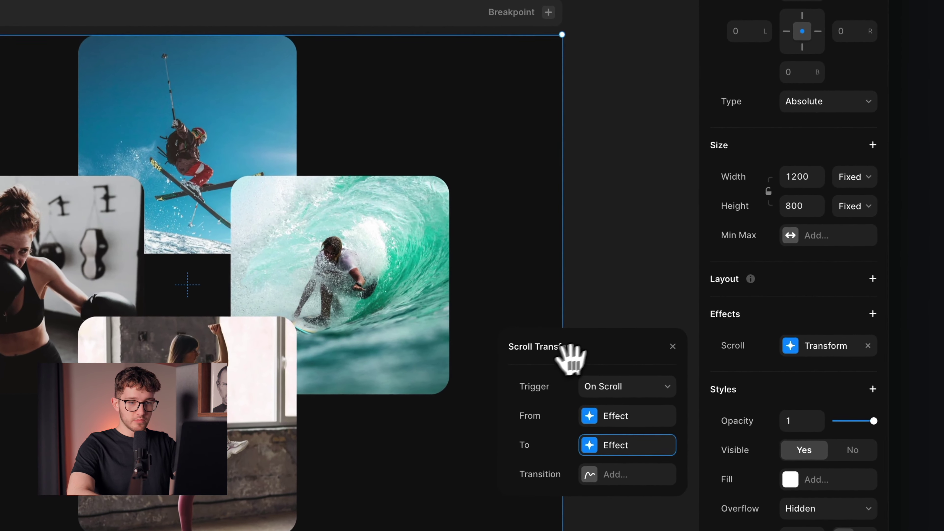
drag(559, 352, 568, 242)
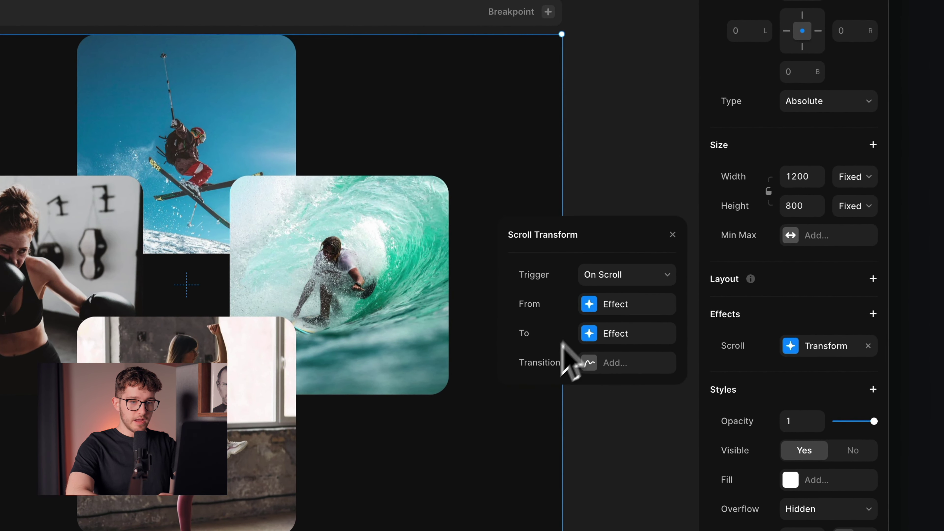
click(673, 234)
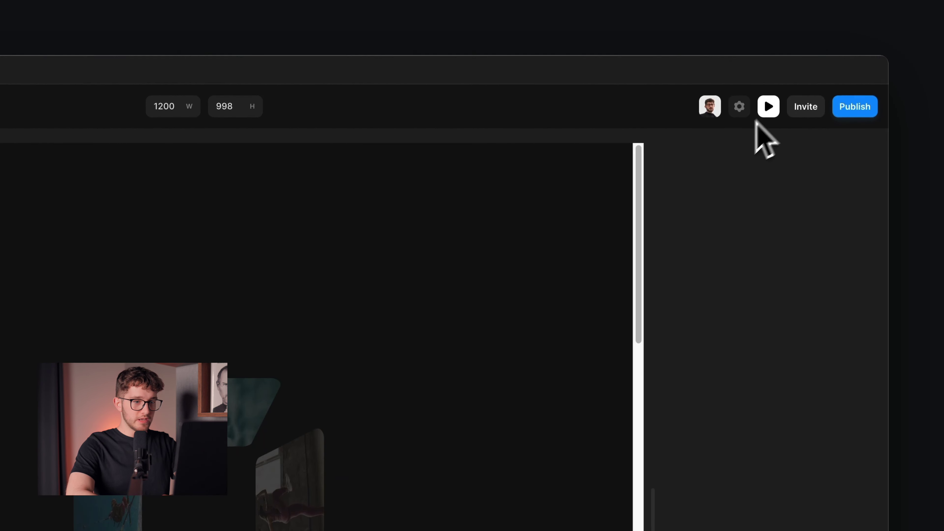
Preview the page and scroll through it repeatedly to check how the images rotate, scale and fade, then return to the canvas
click(768, 106)
scroll(379, 363, down, 10)
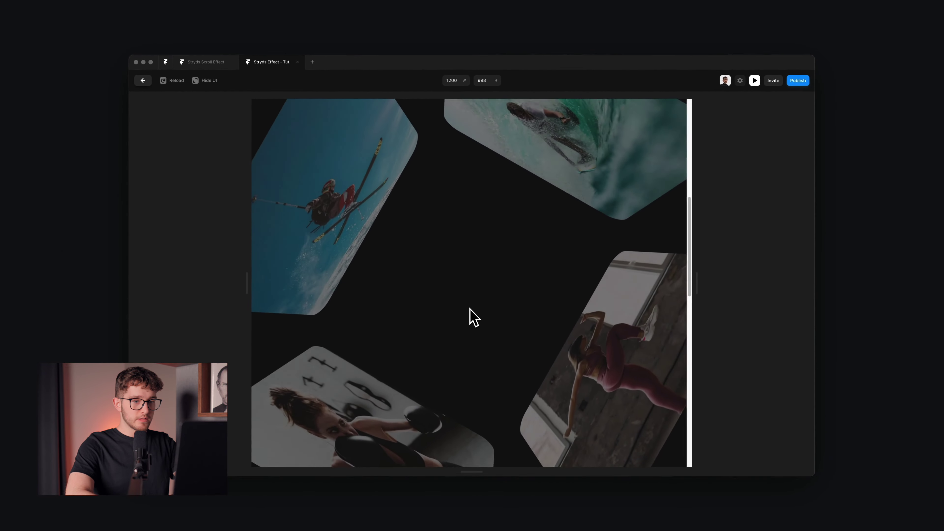
scroll(475, 317, up, 10)
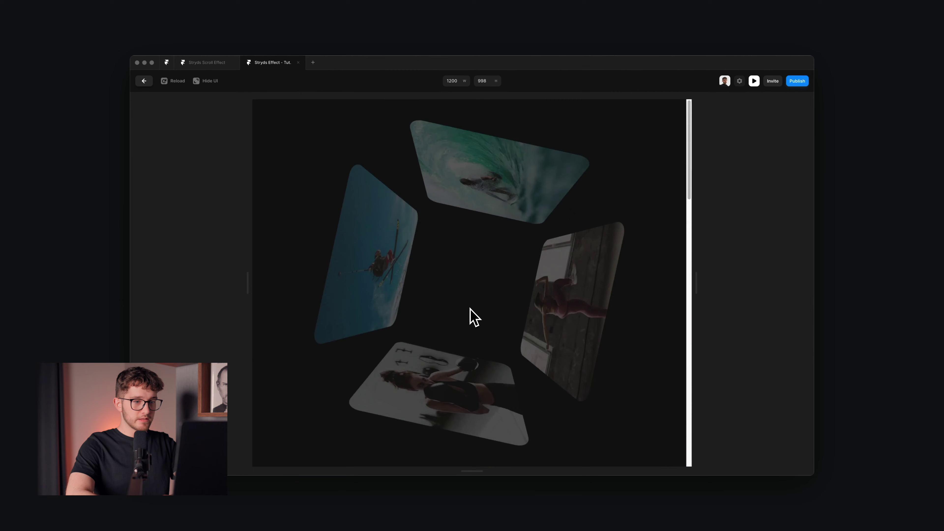
scroll(472, 316, down, 5)
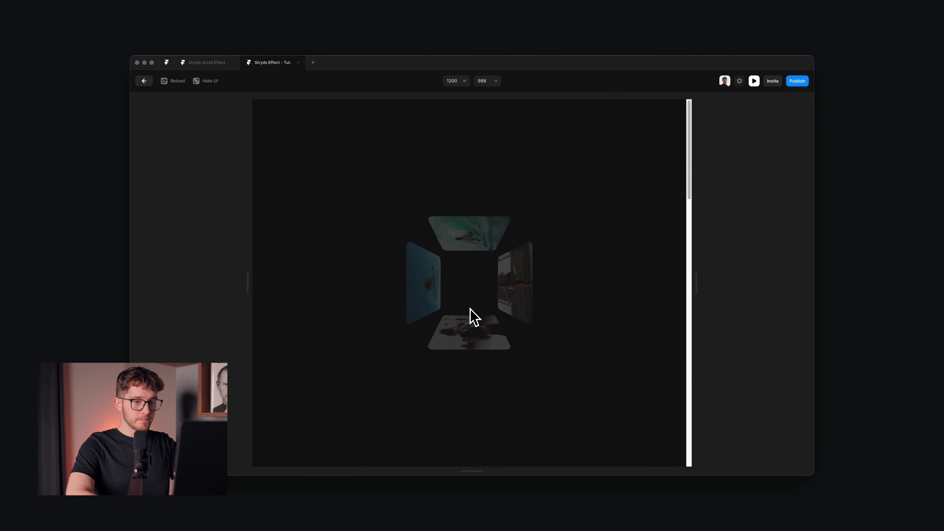
scroll(466, 227, down, 5)
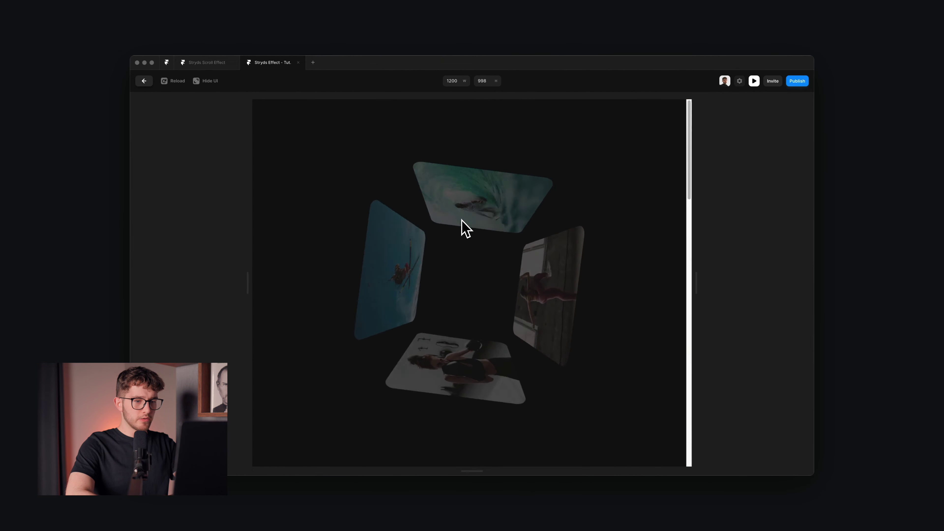
scroll(465, 227, down, 2)
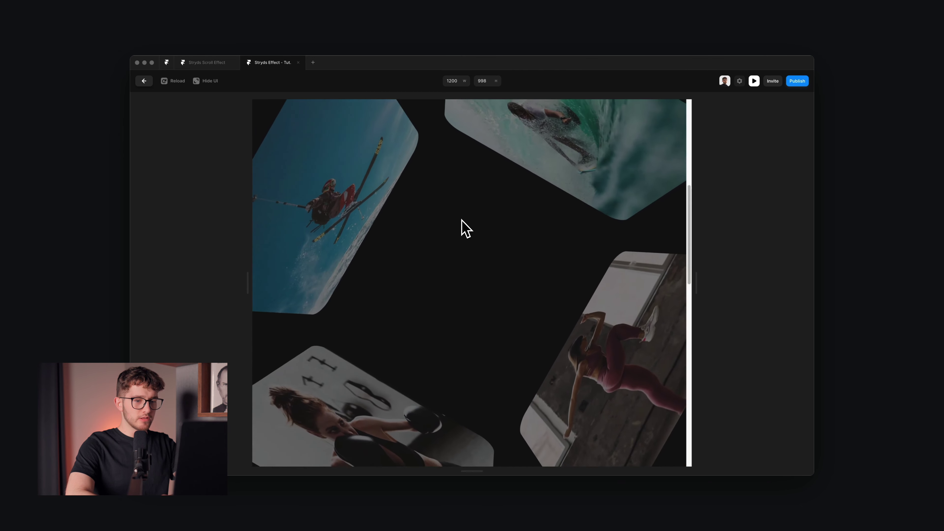
scroll(466, 228, down, 3)
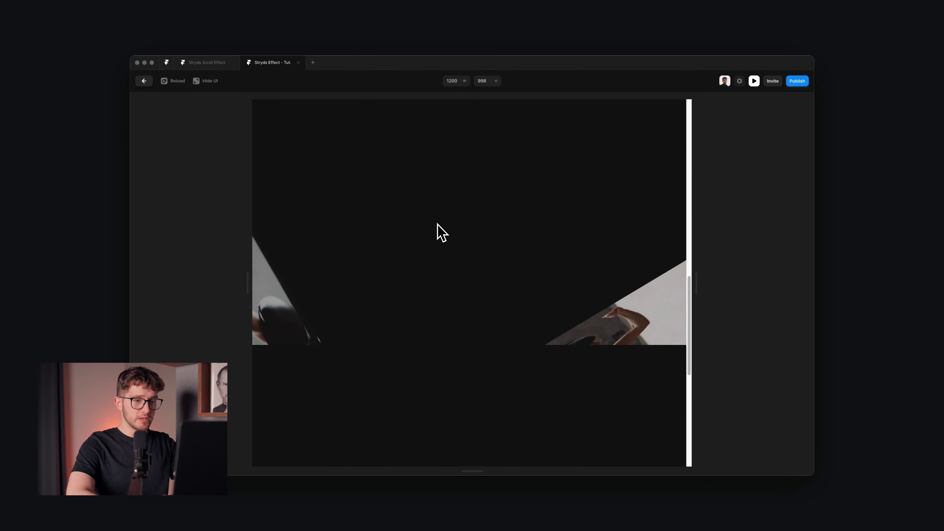
scroll(437, 224, up, 5)
scroll(437, 224, down, 4)
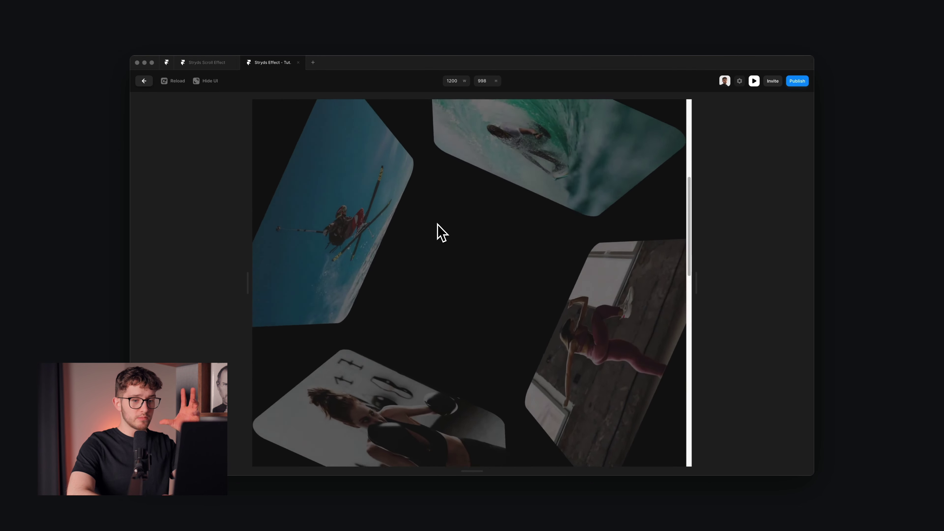
scroll(437, 224, down, 4)
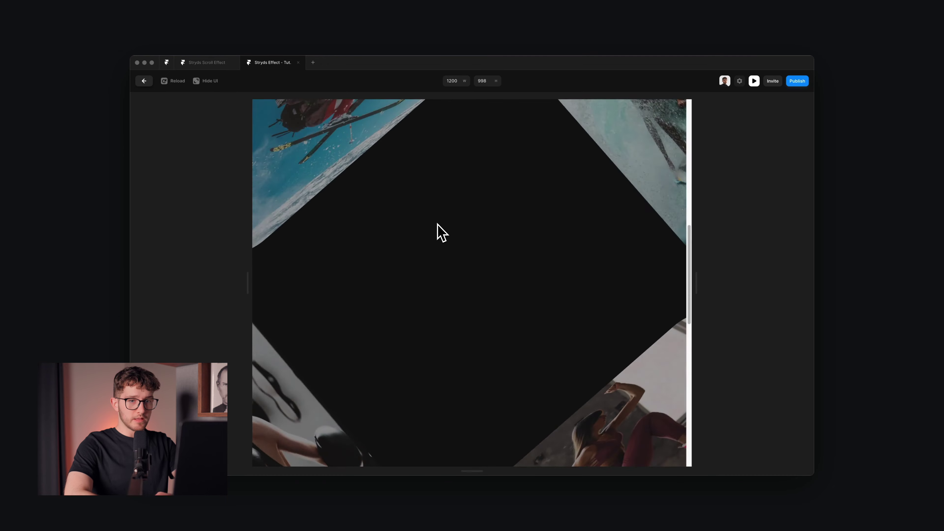
scroll(443, 232, up, 5)
click(754, 81)
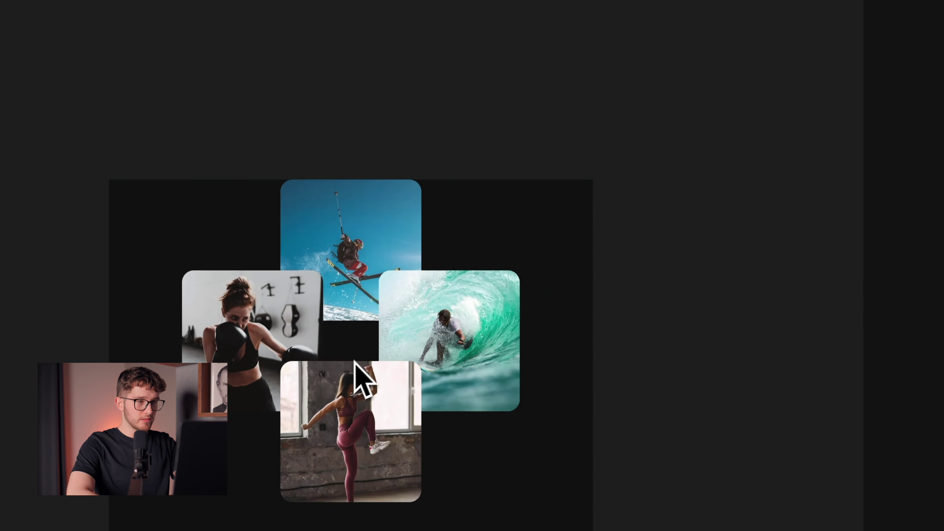
Select the Section layer and extend its bottom edge further down to lengthen the scroll distance
scroll(355, 361, down, 4)
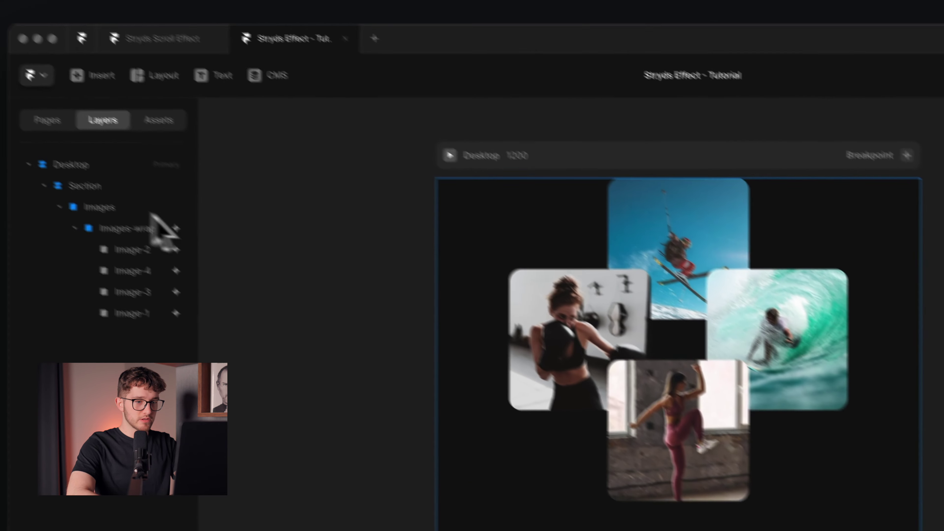
click(145, 186)
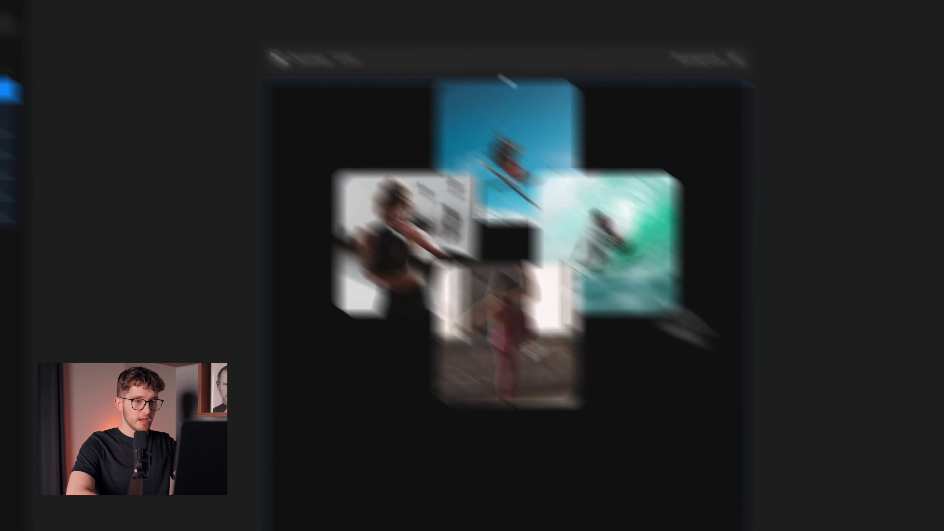
scroll(657, 232, down, 5)
scroll(493, 152, up, 2)
scroll(489, 147, down, 2)
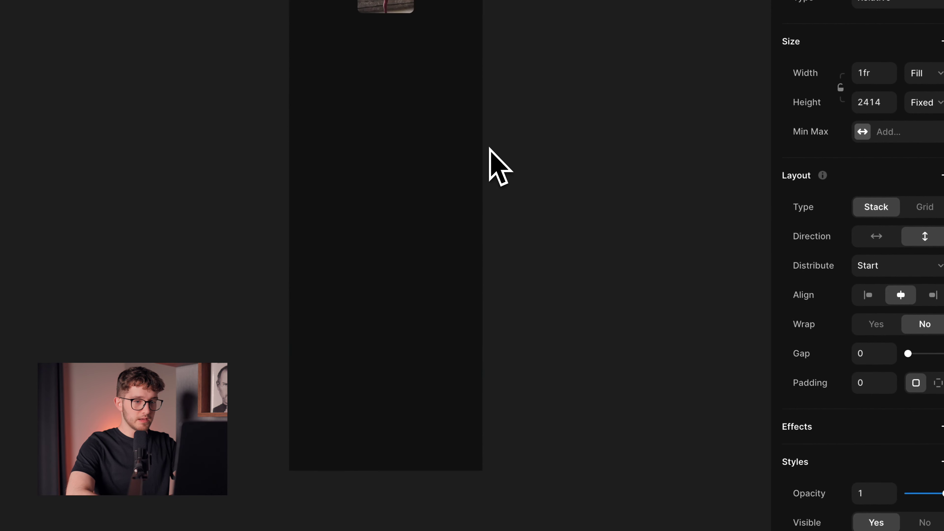
scroll(494, 167, up, 2)
scroll(487, 214, right, 1)
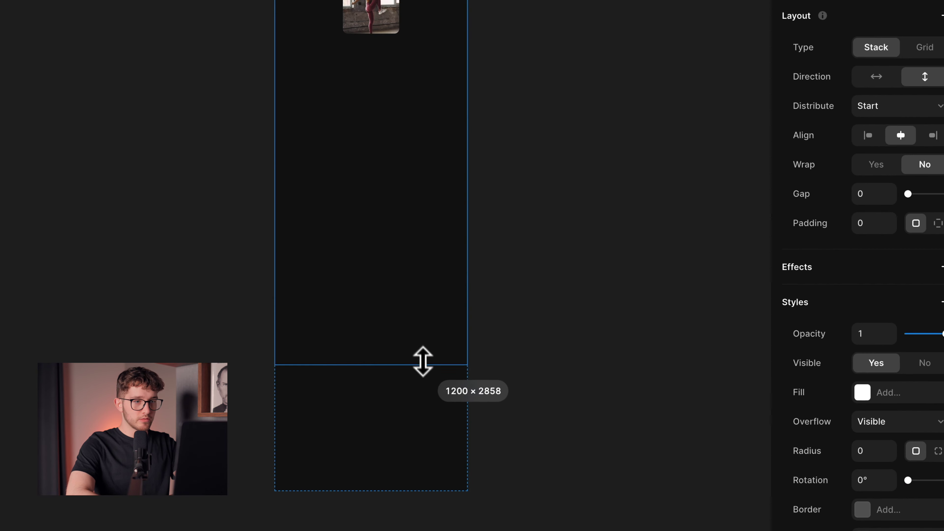
drag(423, 361, 423, 402)
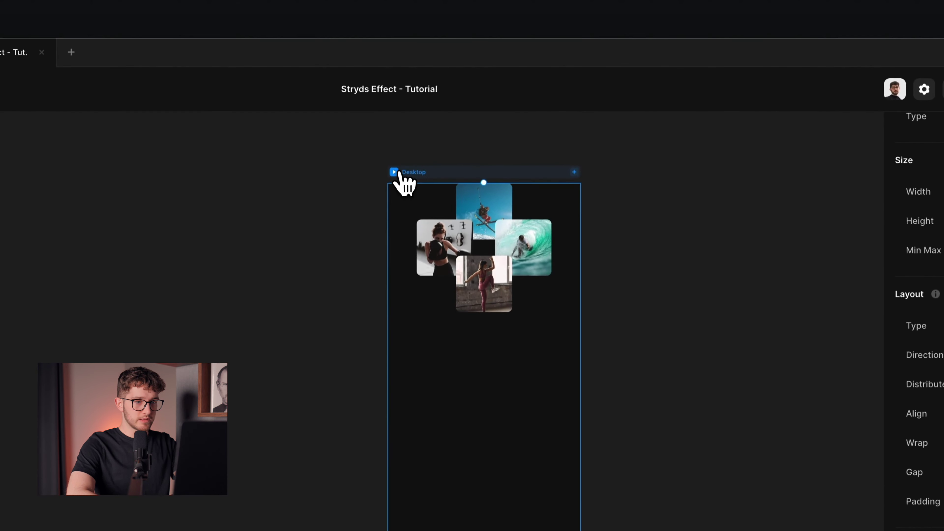
Preview the Desktop page and scroll to its end to check the zoom effect in the lengthened section
click(395, 172)
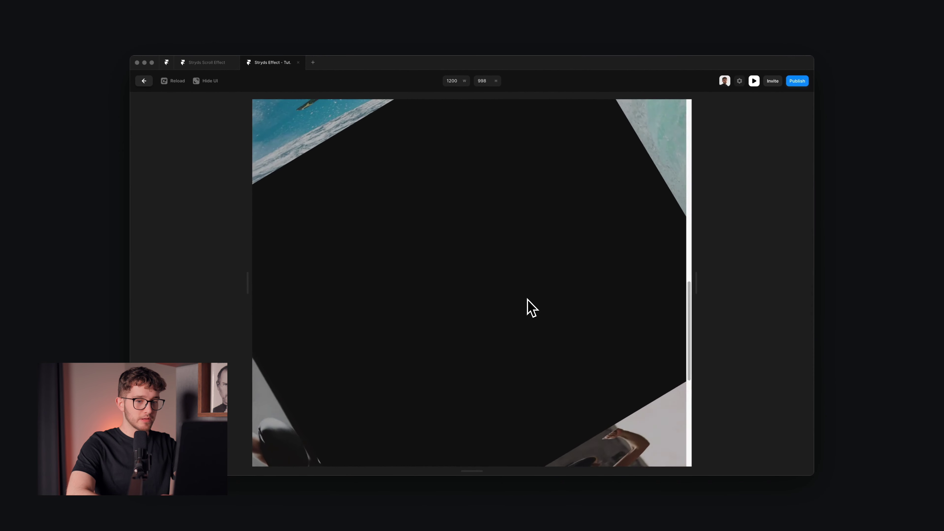
scroll(532, 308, down, 3)
scroll(534, 283, up, 3)
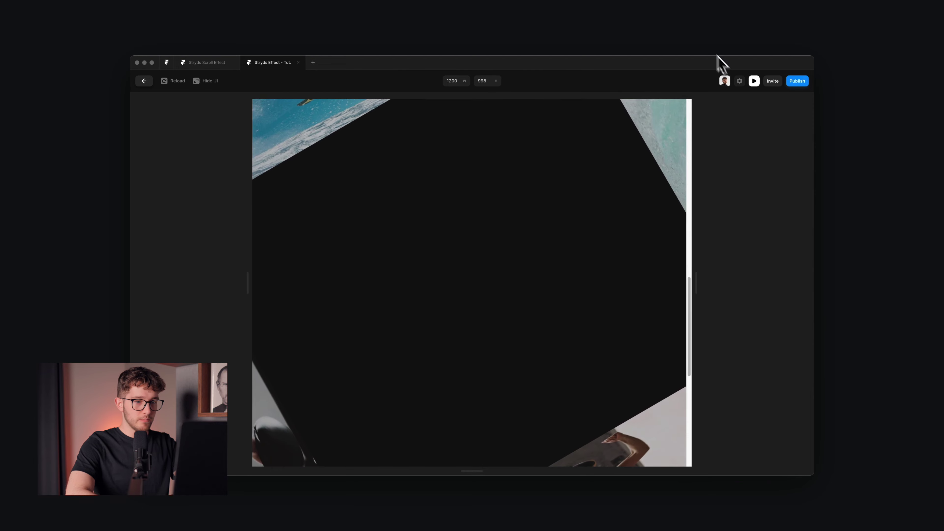
Reopen the page preview, scroll to the end and back to check the zoom effect, and return to the canvas
click(754, 81)
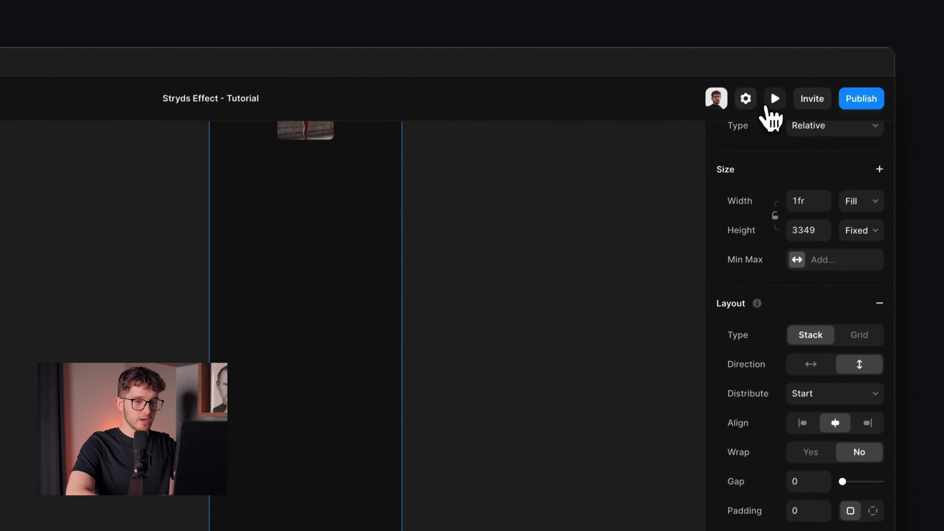
click(773, 99)
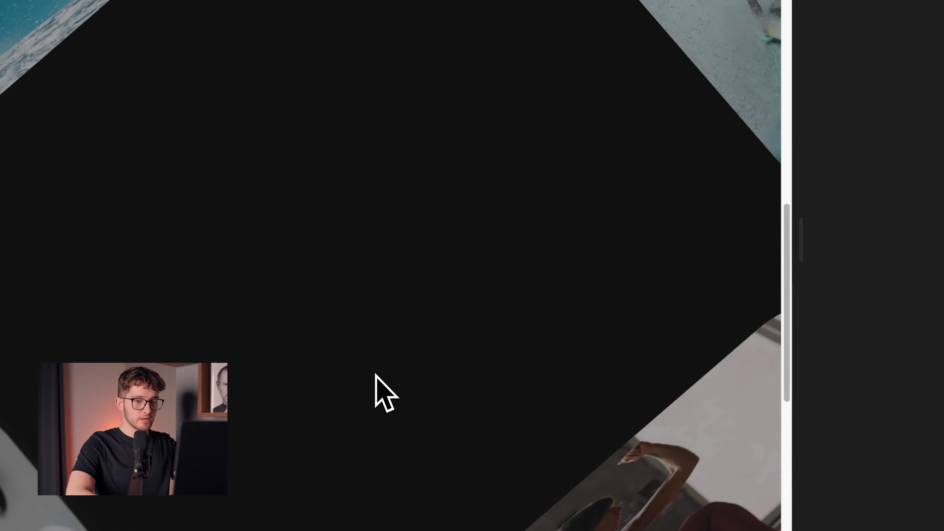
scroll(375, 373, down, 3)
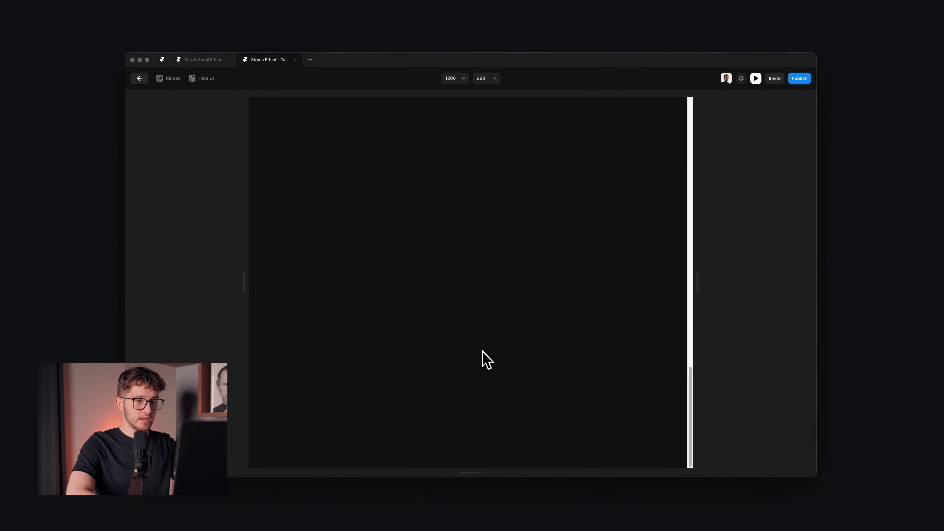
scroll(483, 351, up, 5)
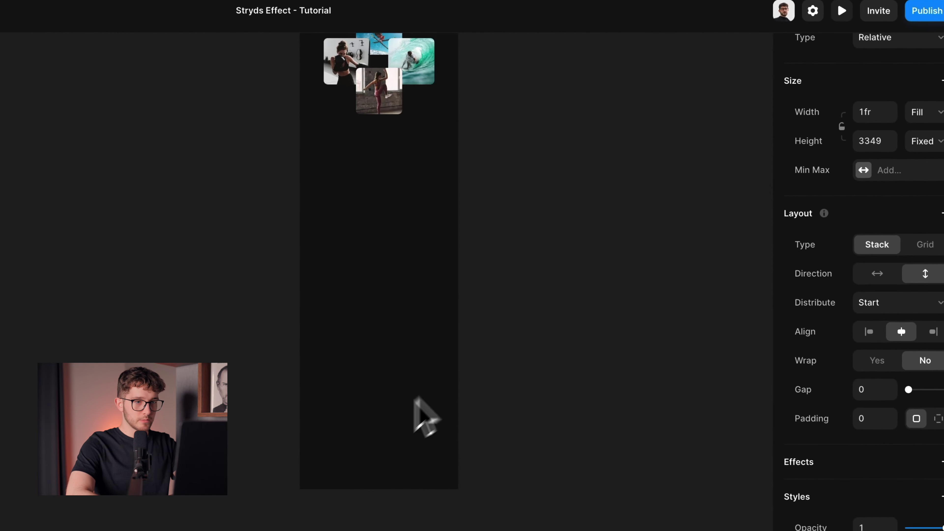
Extend the Section's bottom edge to a height of about 4651 and check the page in a preview
click(435, 127)
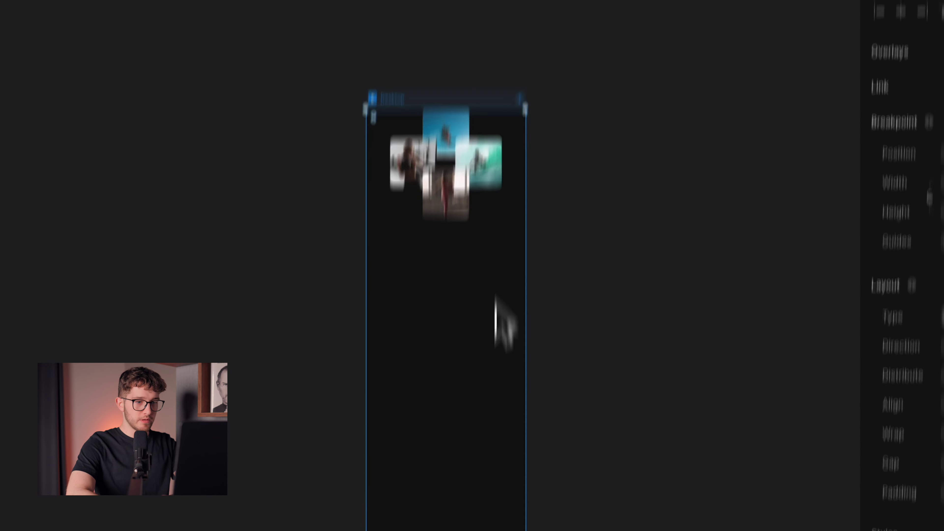
drag(507, 371, 507, 372)
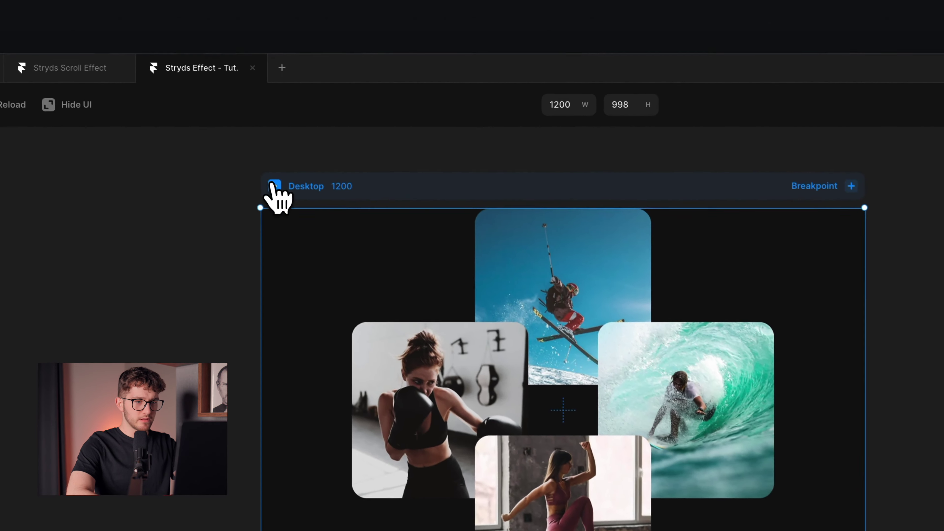
click(135, 70)
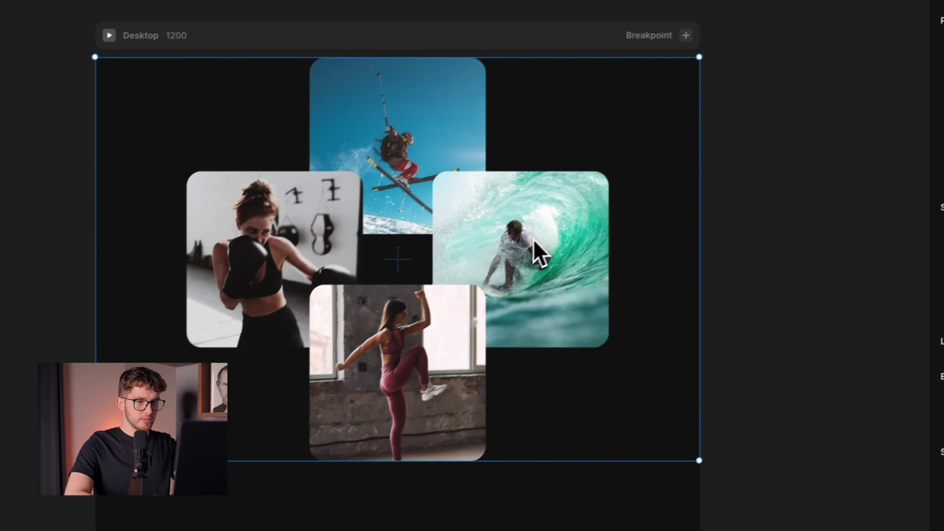
Try spacing the boxing and surfing images further outward, with a left offset of 125 on the boxing image, and preview the page
click(543, 248)
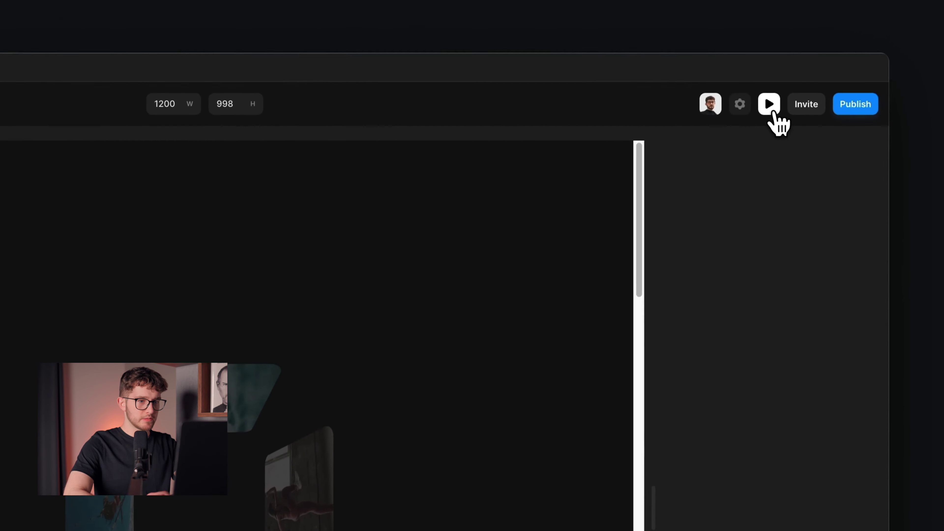
click(786, 22)
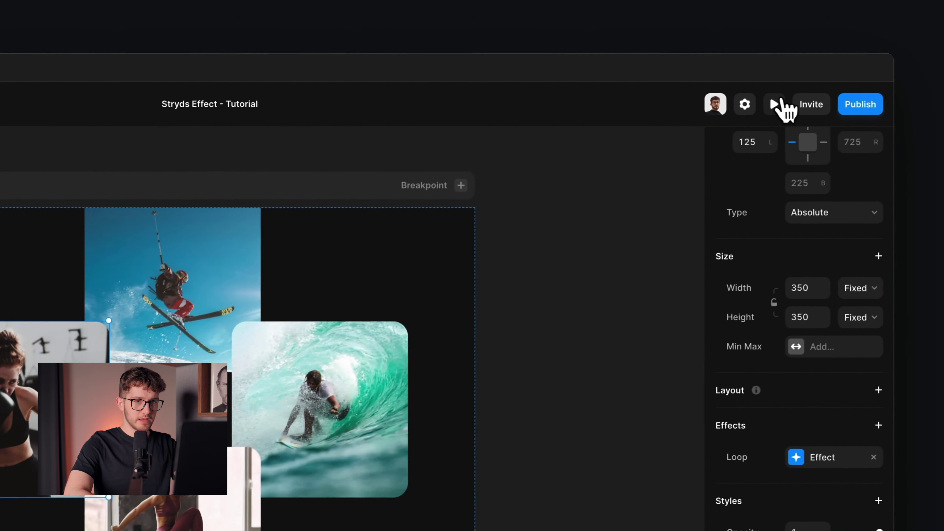
click(775, 105)
click(812, 47)
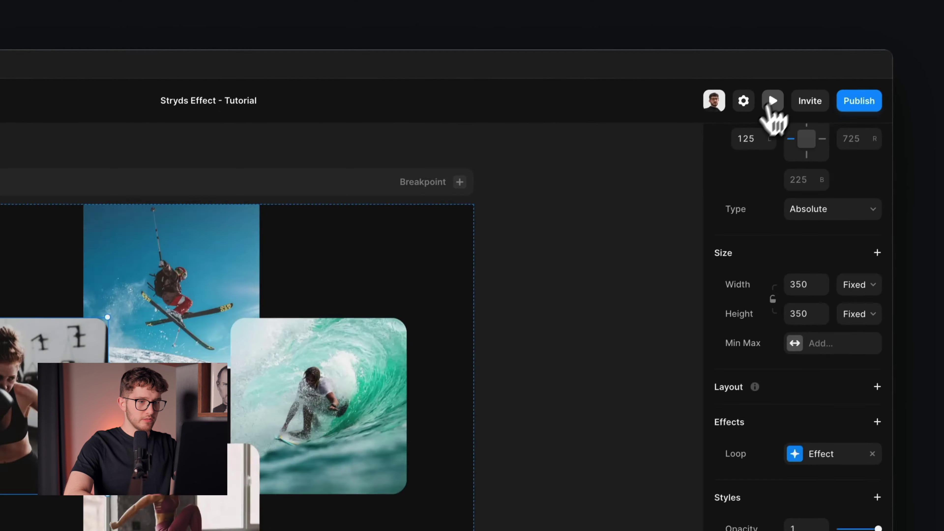
Move the boxing and surfing images inward, giving the surfing image a right offset of 161, and open the page preview
click(232, 287)
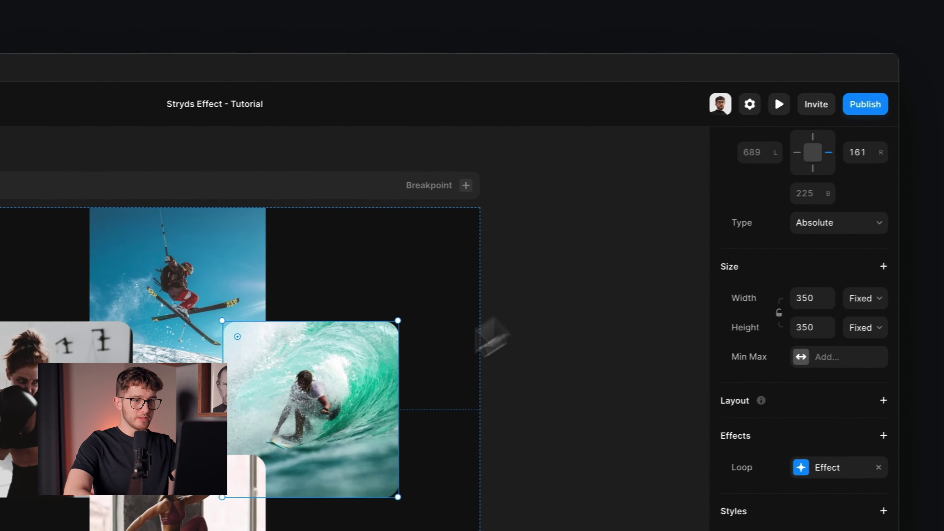
click(515, 322)
click(779, 105)
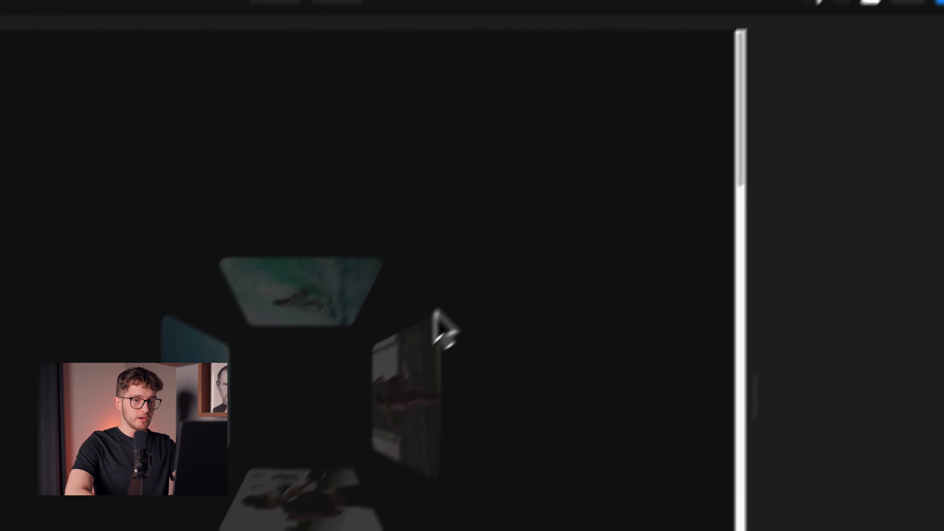
Scroll repeatedly through the whole preview to check how the repositioned images zoom and rotate, and return to the canvas
scroll(435, 312, down, 15)
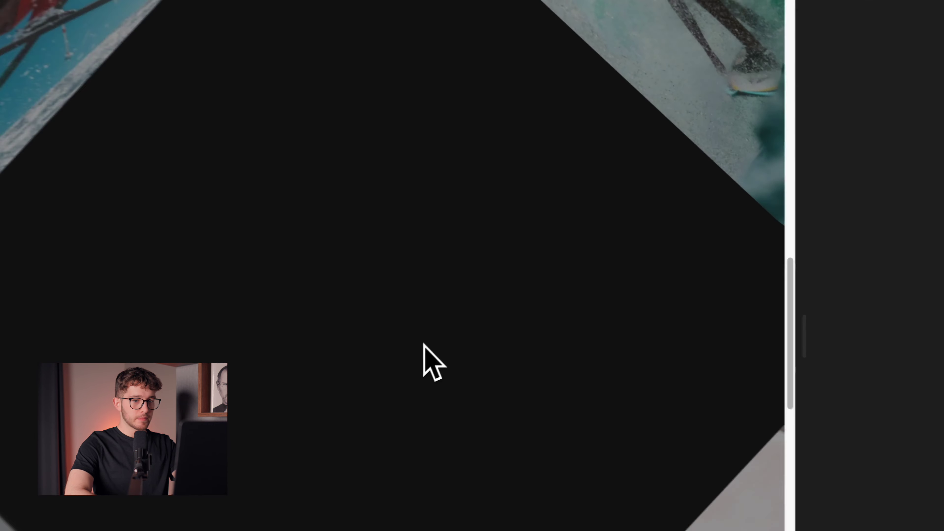
scroll(423, 344, down, 10)
scroll(426, 344, up, 3)
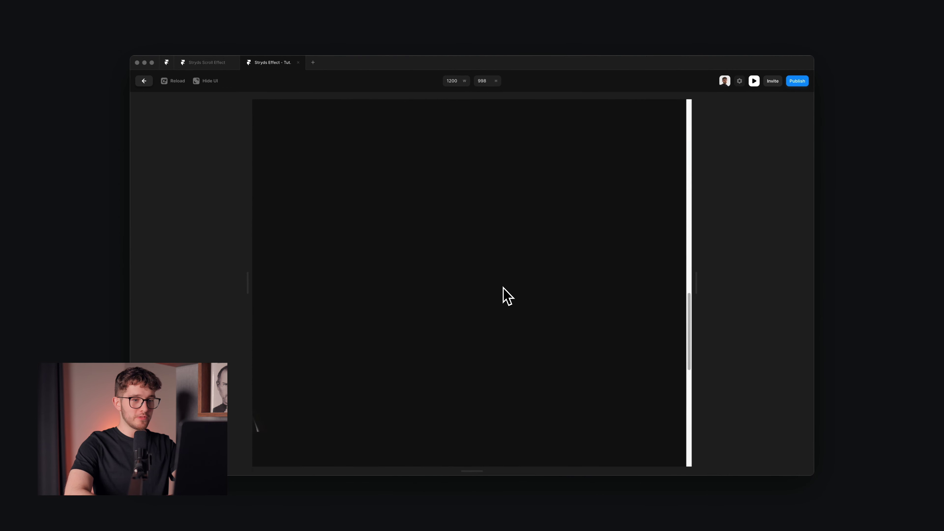
scroll(508, 296, up, 20)
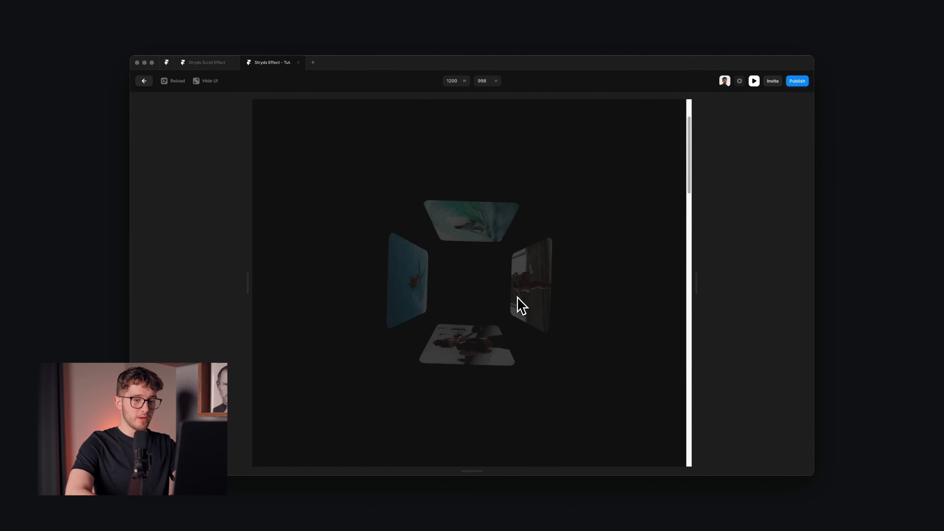
scroll(519, 300, down, 10)
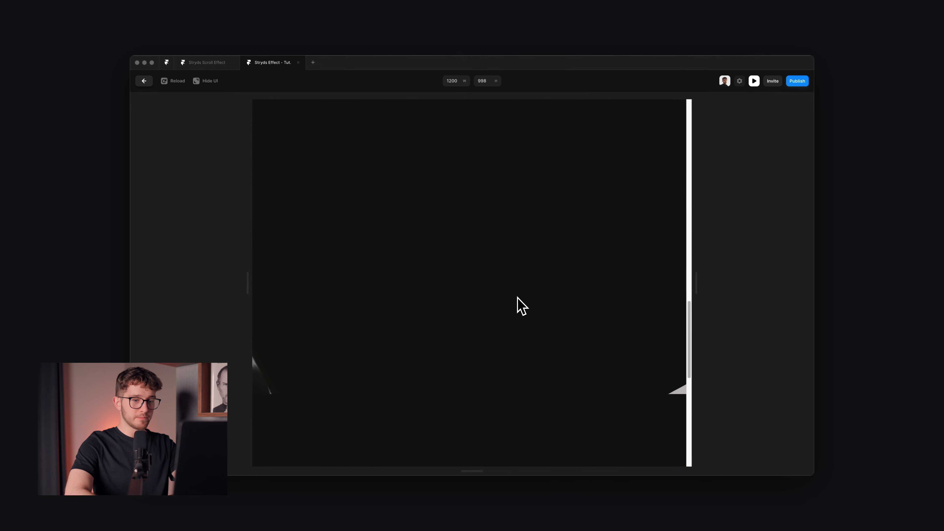
scroll(517, 297, up, 6)
scroll(517, 297, down, 8)
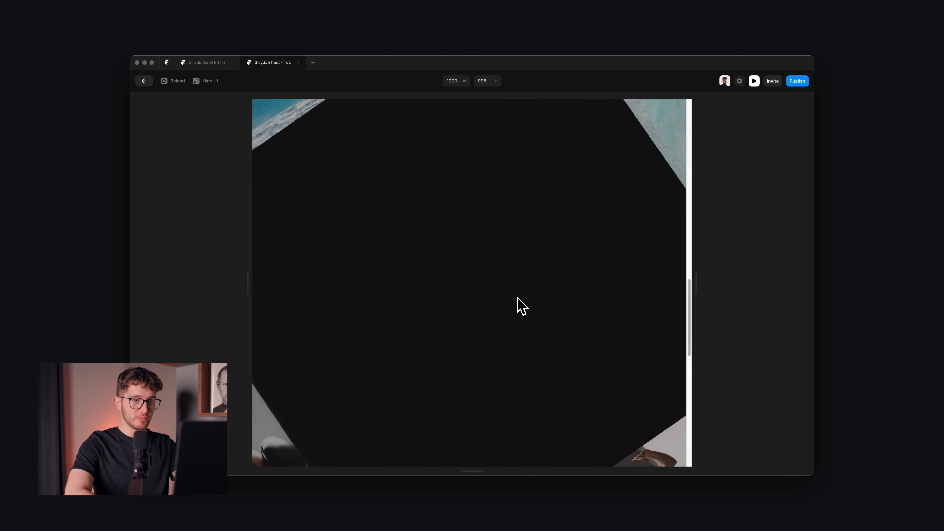
scroll(518, 297, up, 10)
scroll(517, 297, up, 5)
click(754, 81)
Select the Section layer and raise its bottom edge to shorten it to a height of about 3645
scroll(505, 282, down, 5)
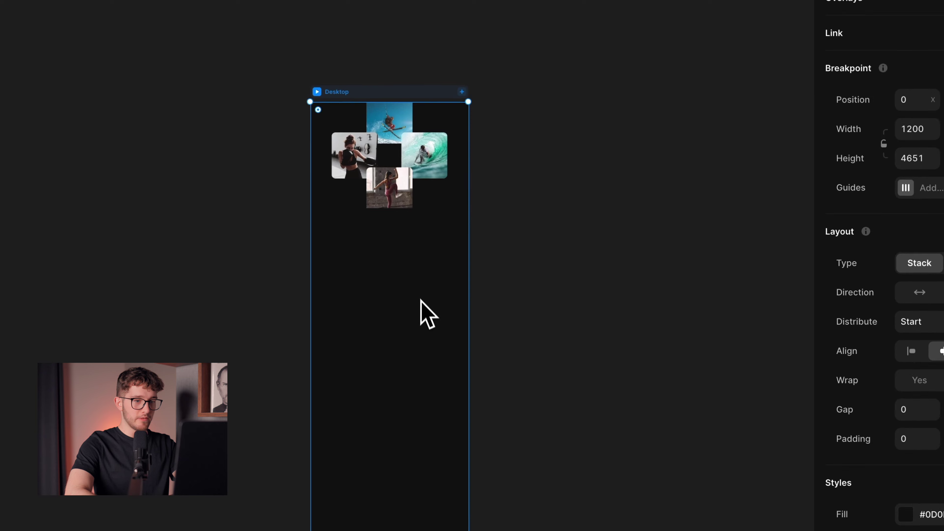
click(420, 299)
scroll(419, 293, down, 4)
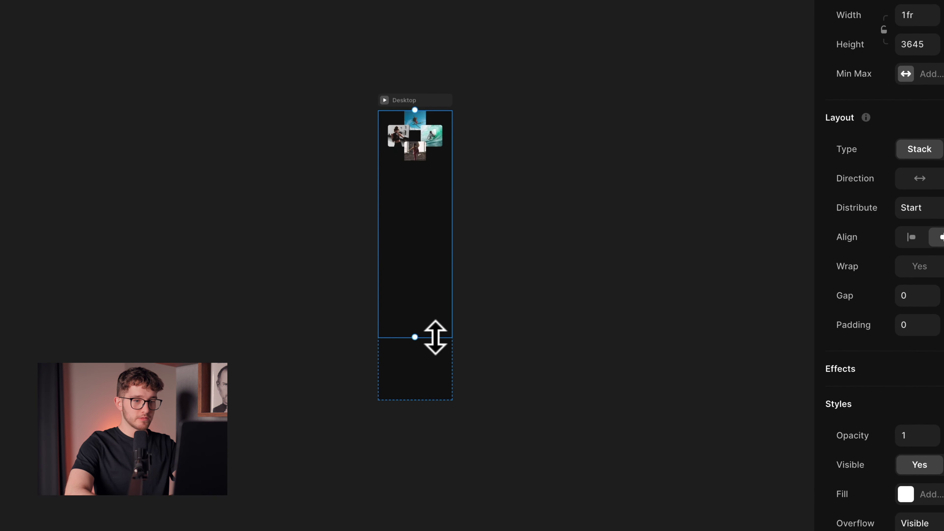
Preview the page to its end to check the shortened section's scroll distance, and return to the canvas
click(776, 100)
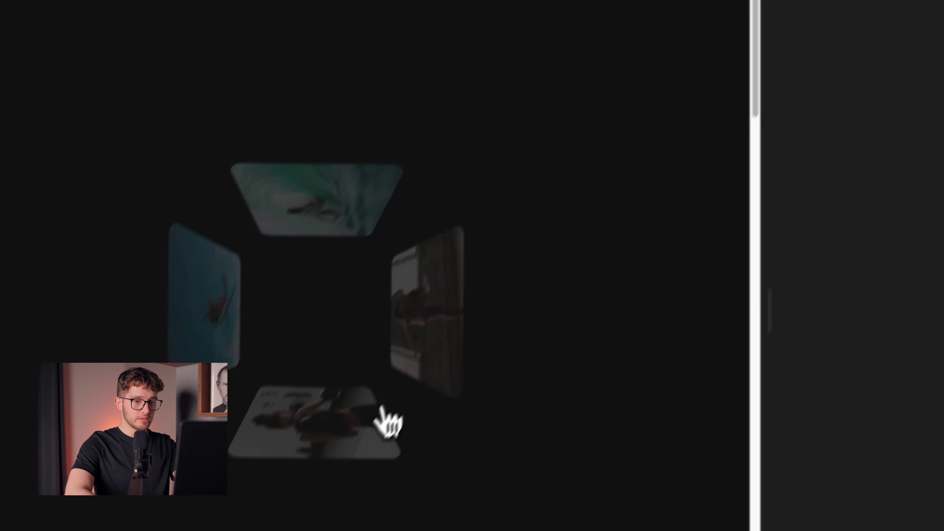
scroll(387, 416, down, 8)
scroll(405, 387, down, 10)
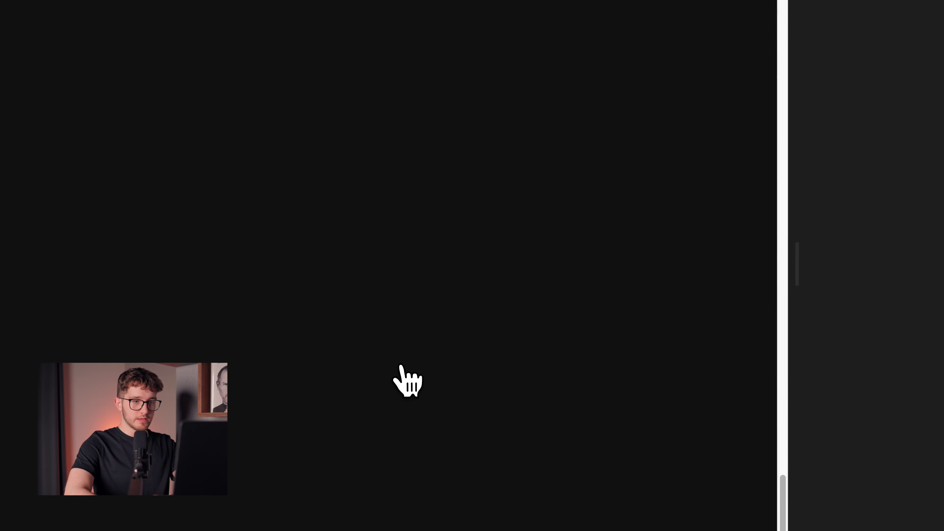
click(773, 102)
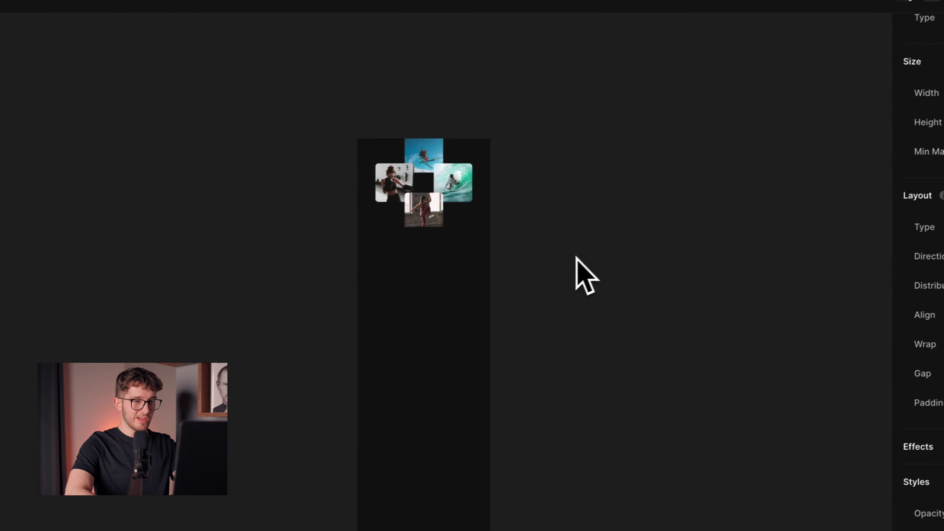
Select the sticky Images layer inside the Section and collapse its child layers
scroll(451, 270, up, 6)
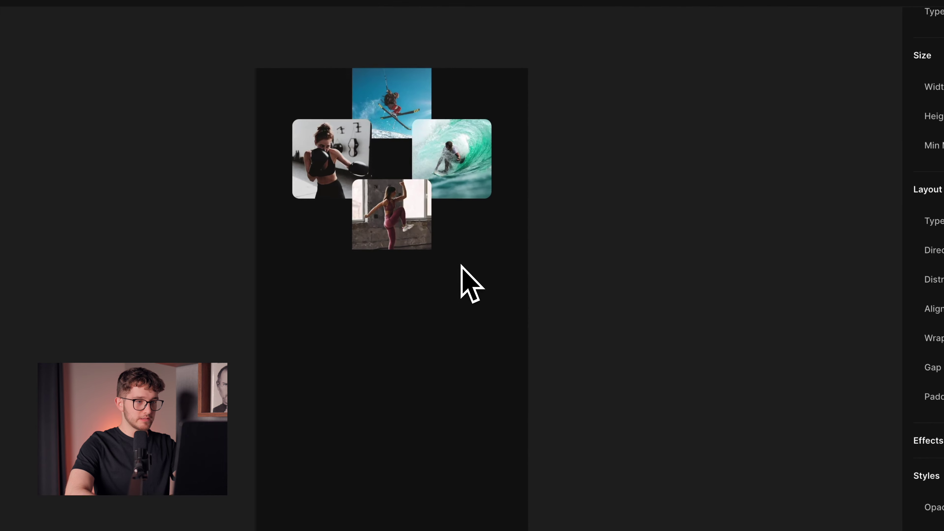
scroll(443, 331, up, 2)
scroll(443, 331, up, 5)
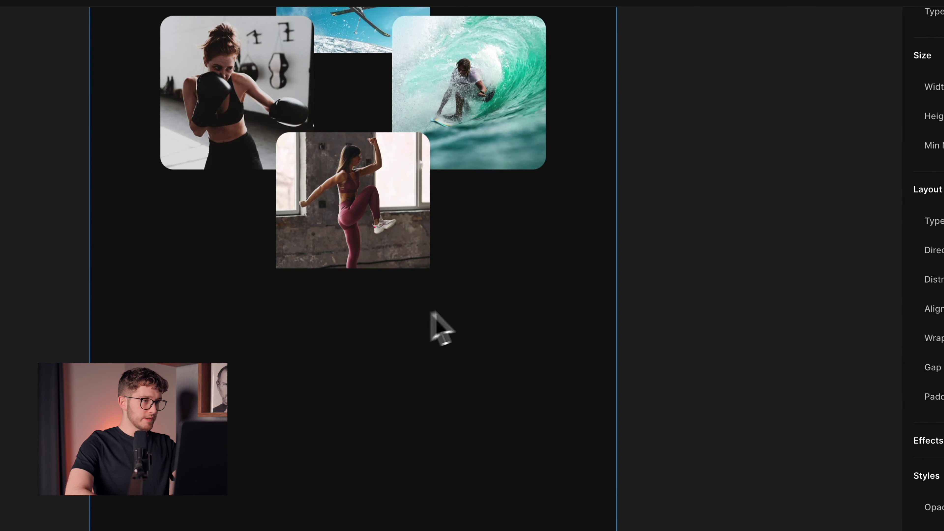
click(485, 248)
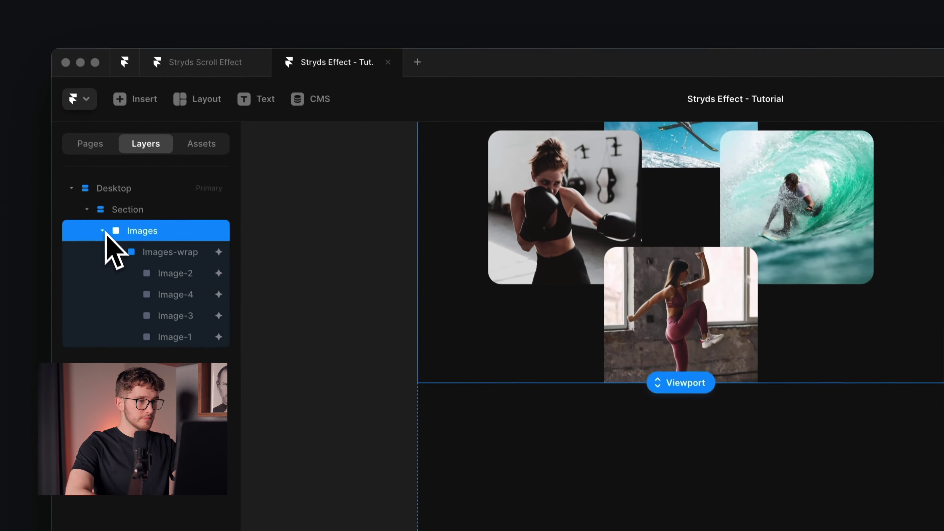
click(165, 217)
click(107, 239)
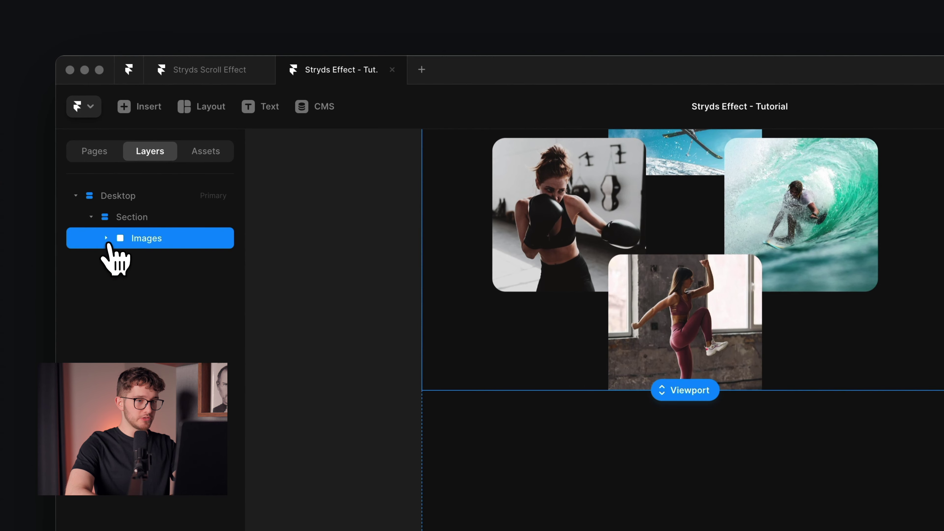
Add a text layer reading "Scroll like never before." directly below the Images layer in the Section
scroll(664, 282, up, 5)
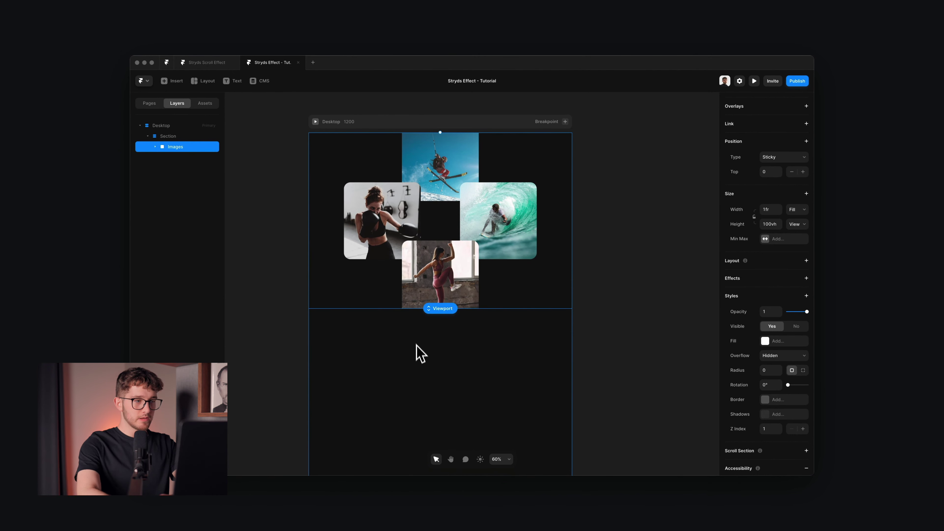
key(t)
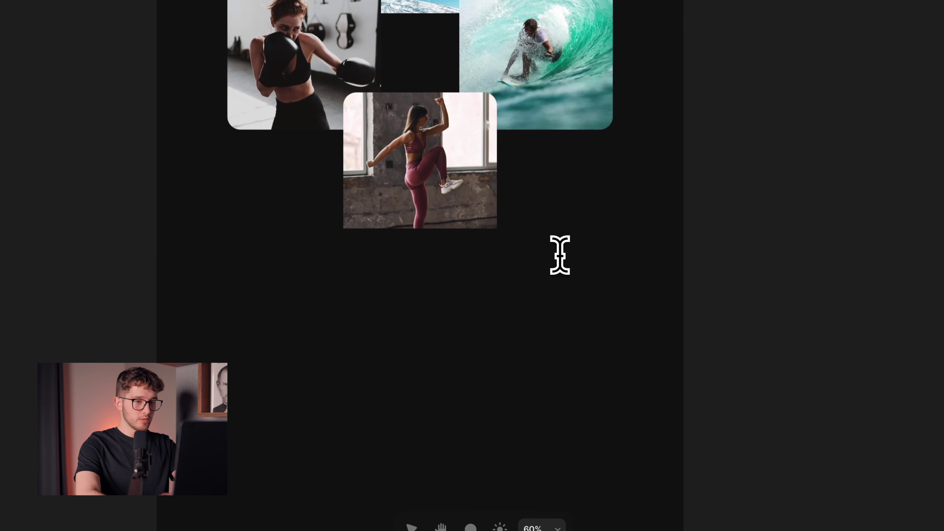
text(Scroll like never bef...)
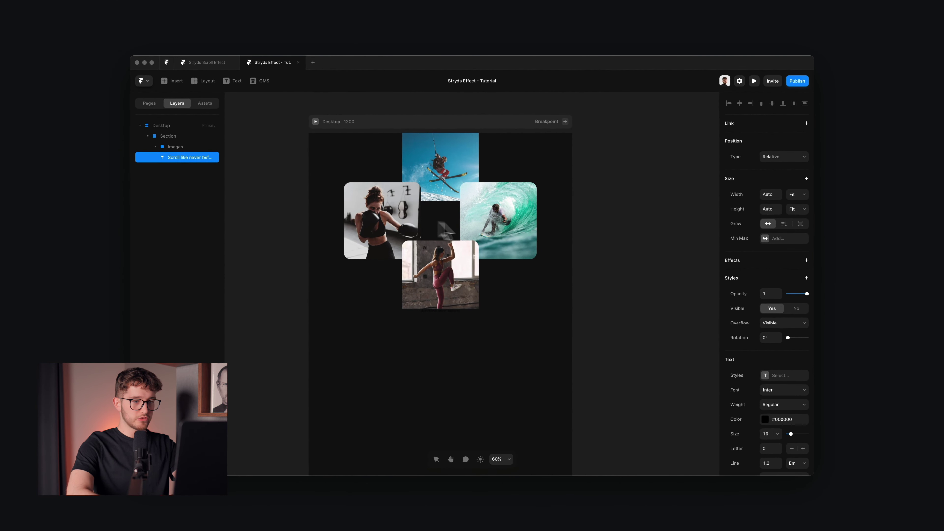
Set the font of the "Scroll like never before." text to Montaga
scroll(538, 373, down, 2)
scroll(539, 373, up, 5)
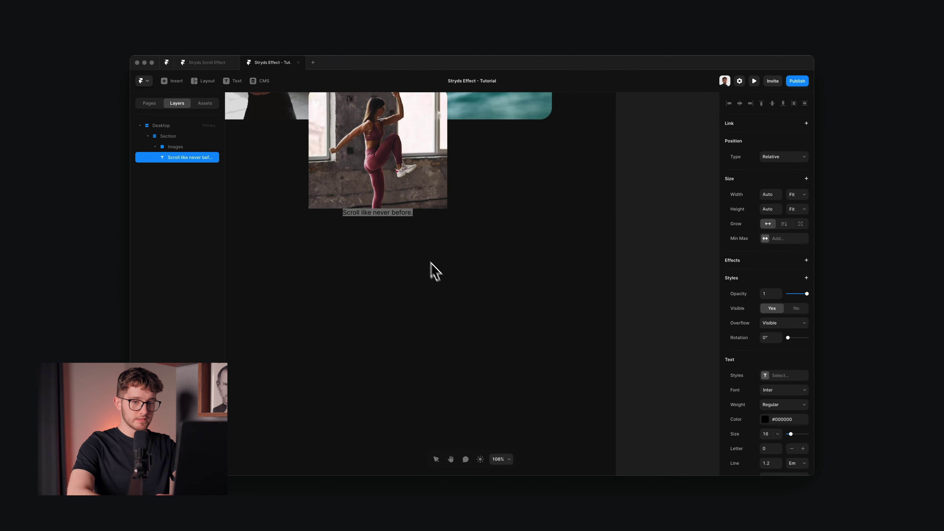
scroll(432, 267, left, 2)
scroll(431, 267, up, 1)
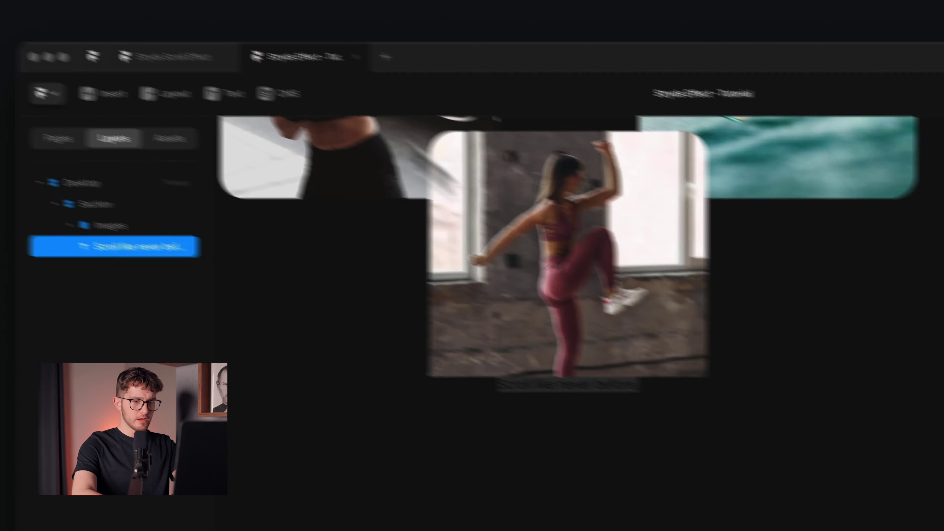
click(783, 389)
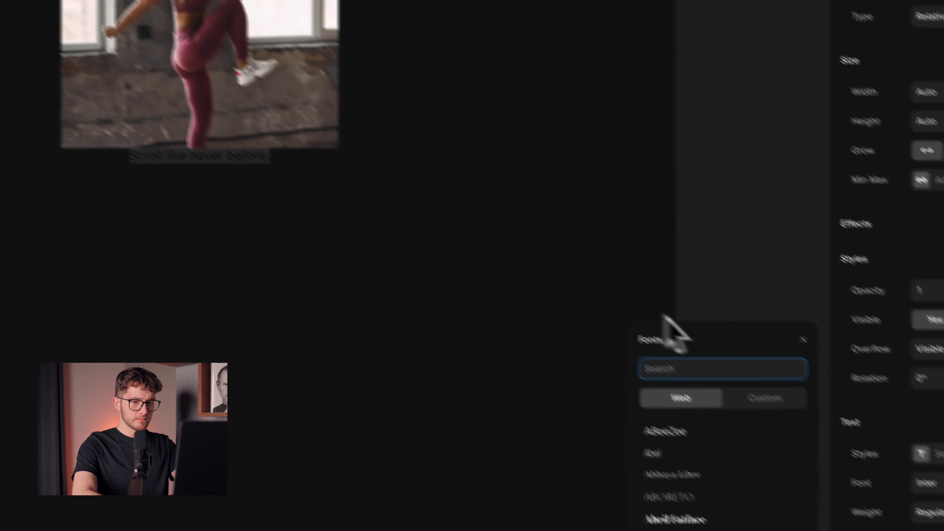
text(Monta)
click(703, 439)
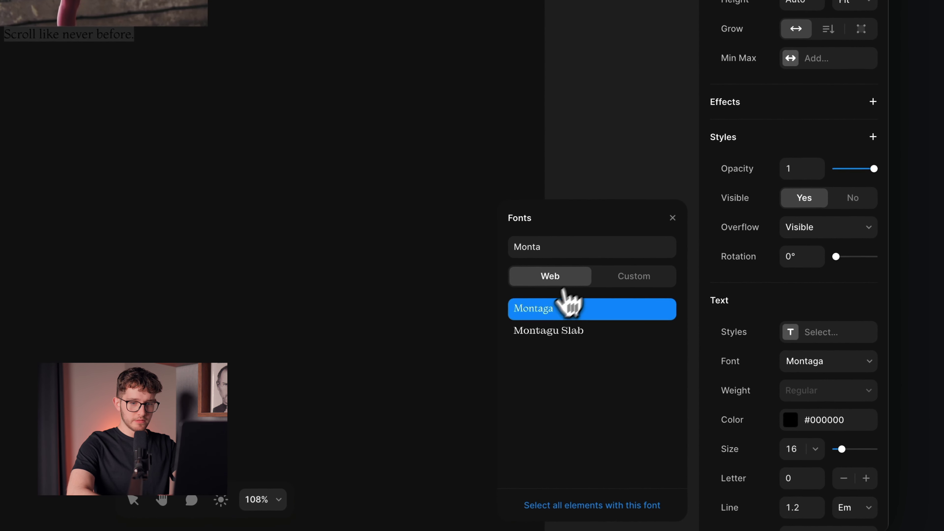